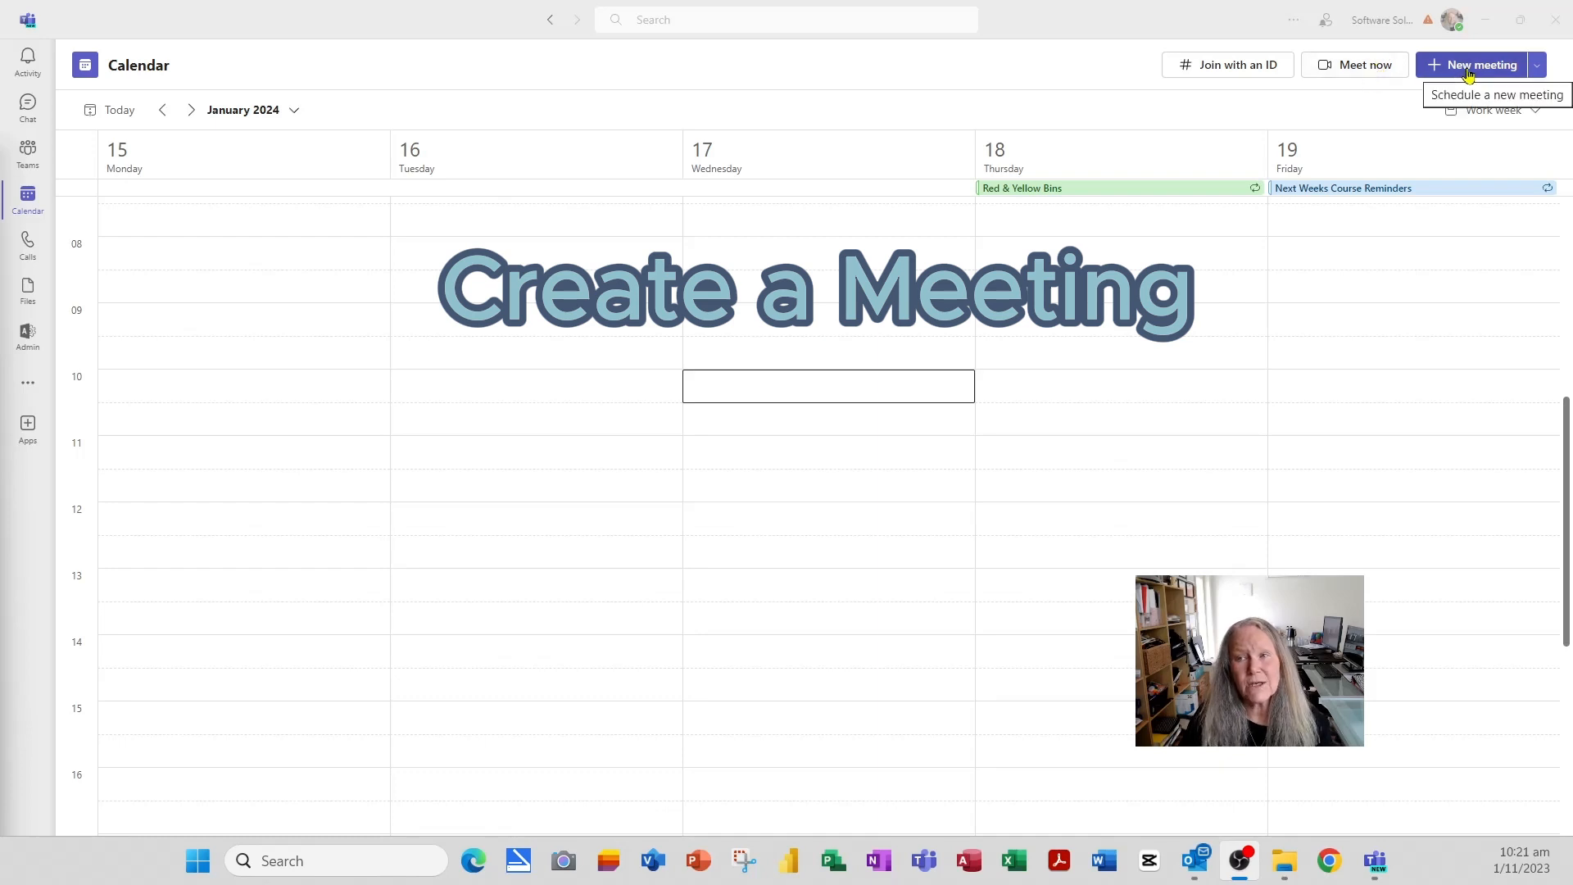
# - Start a new meeting from the Wednesday 17 January 09:00 calendar slot
pyautogui.click(1538, 68)
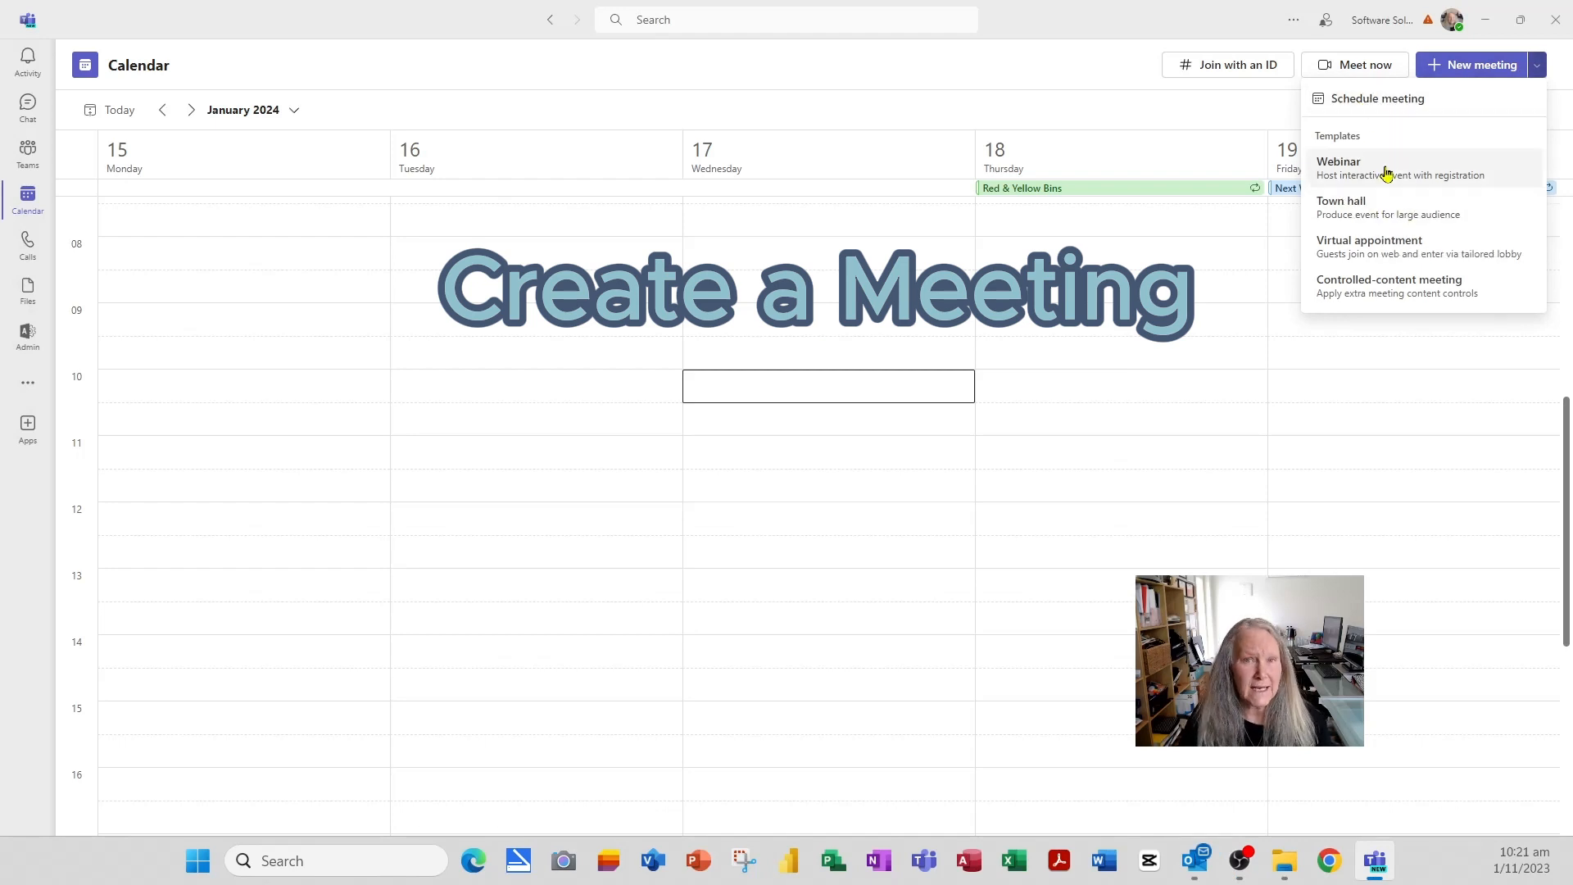
pyautogui.click(1536, 65)
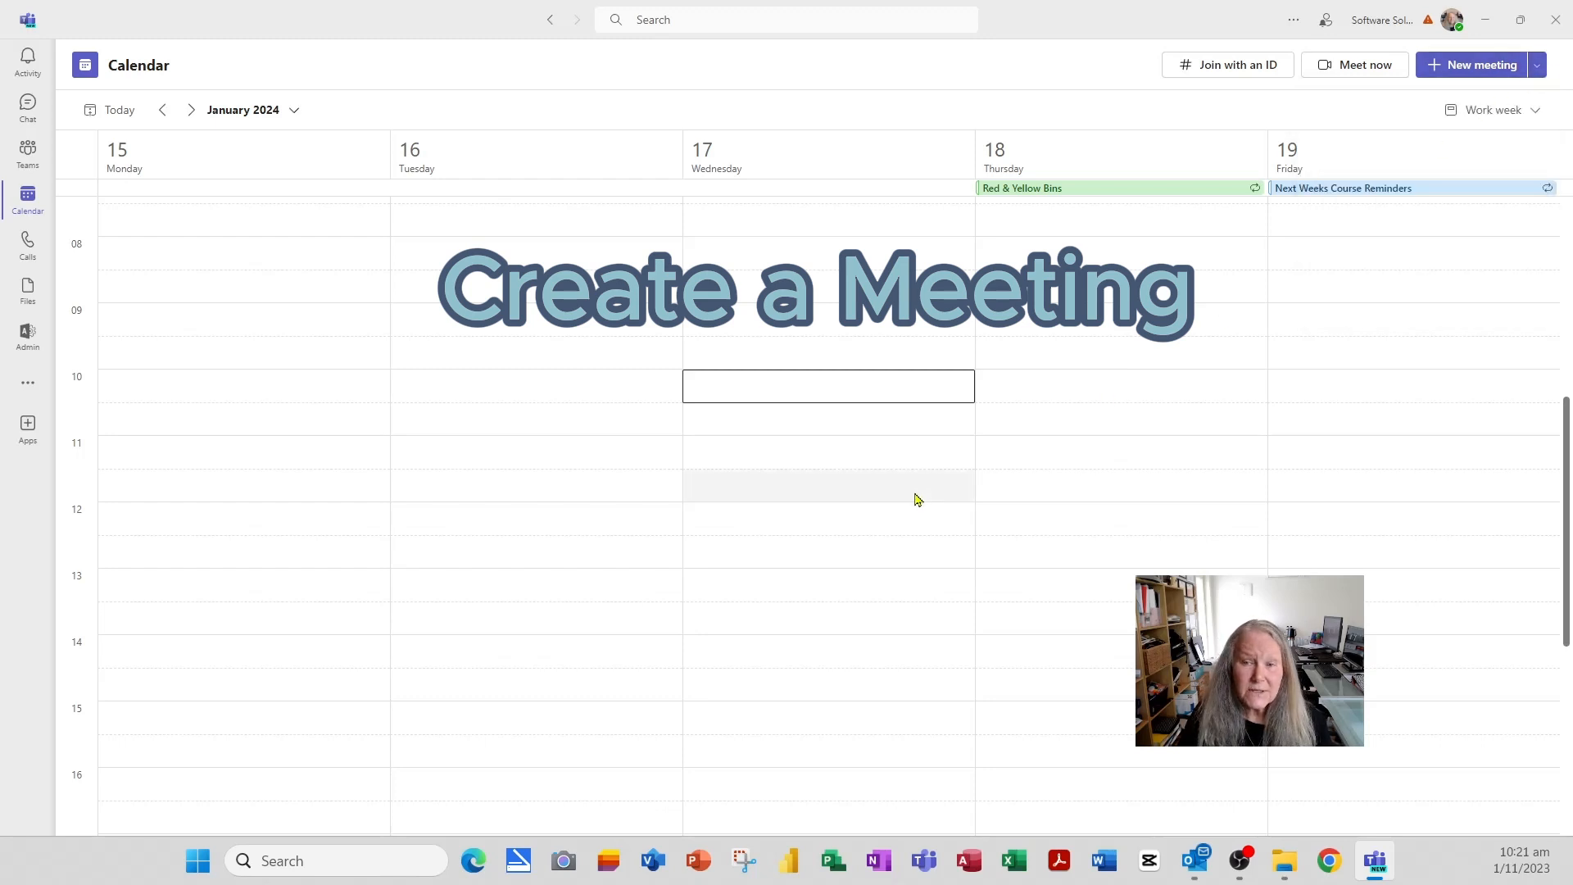
pyautogui.click(912, 329)
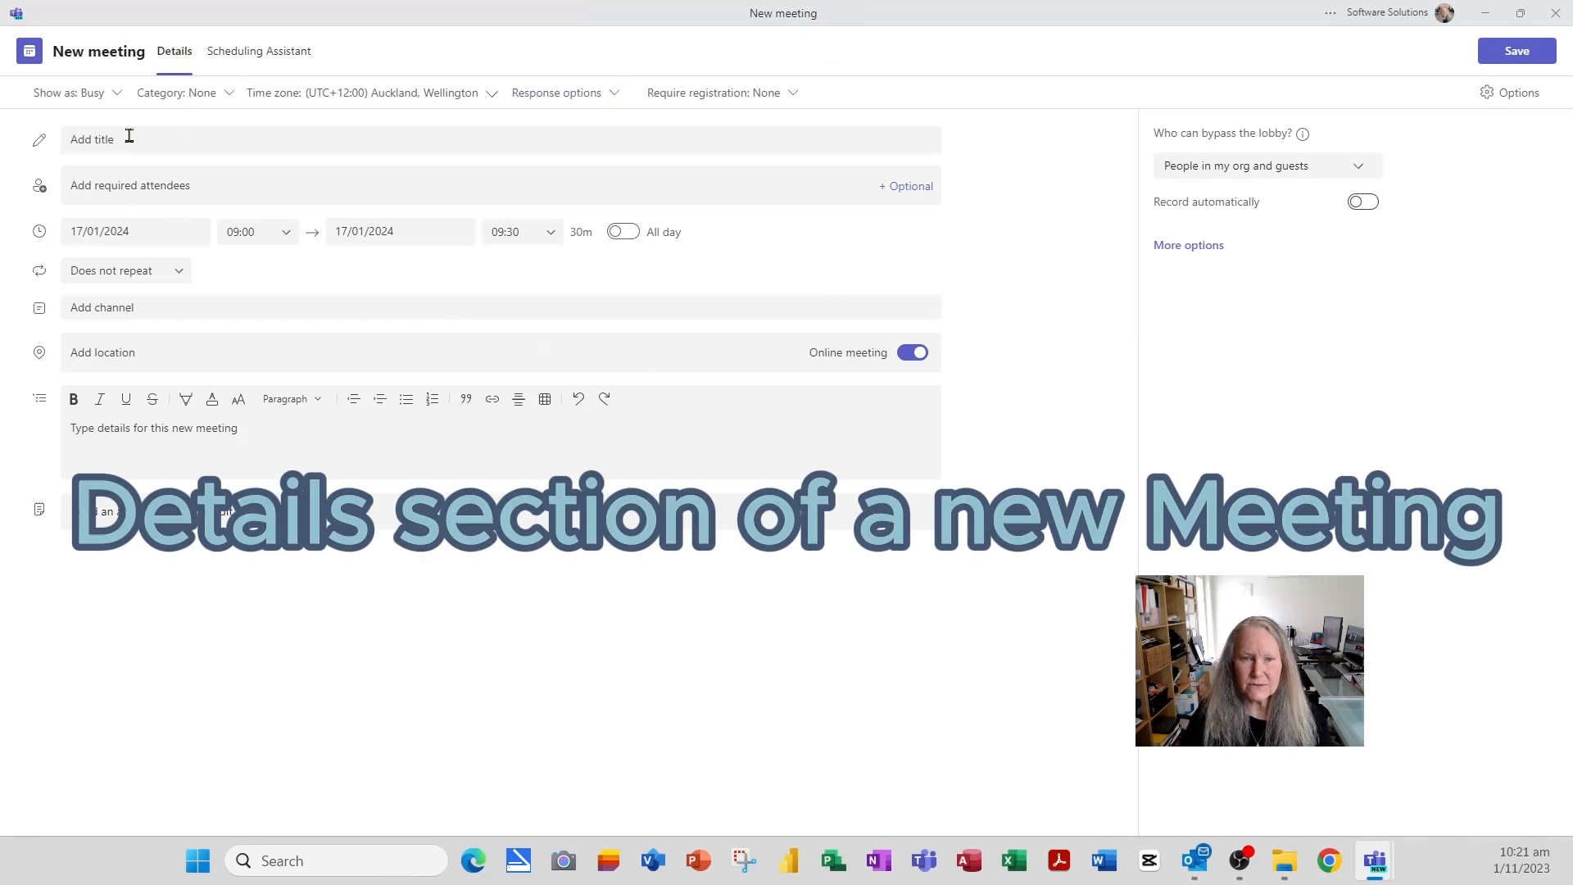
# - Title the meeting 'Staff Meeting' and add one optional attendee
pyautogui.click(130, 137)
pyautogui.write('Staff Meeting')
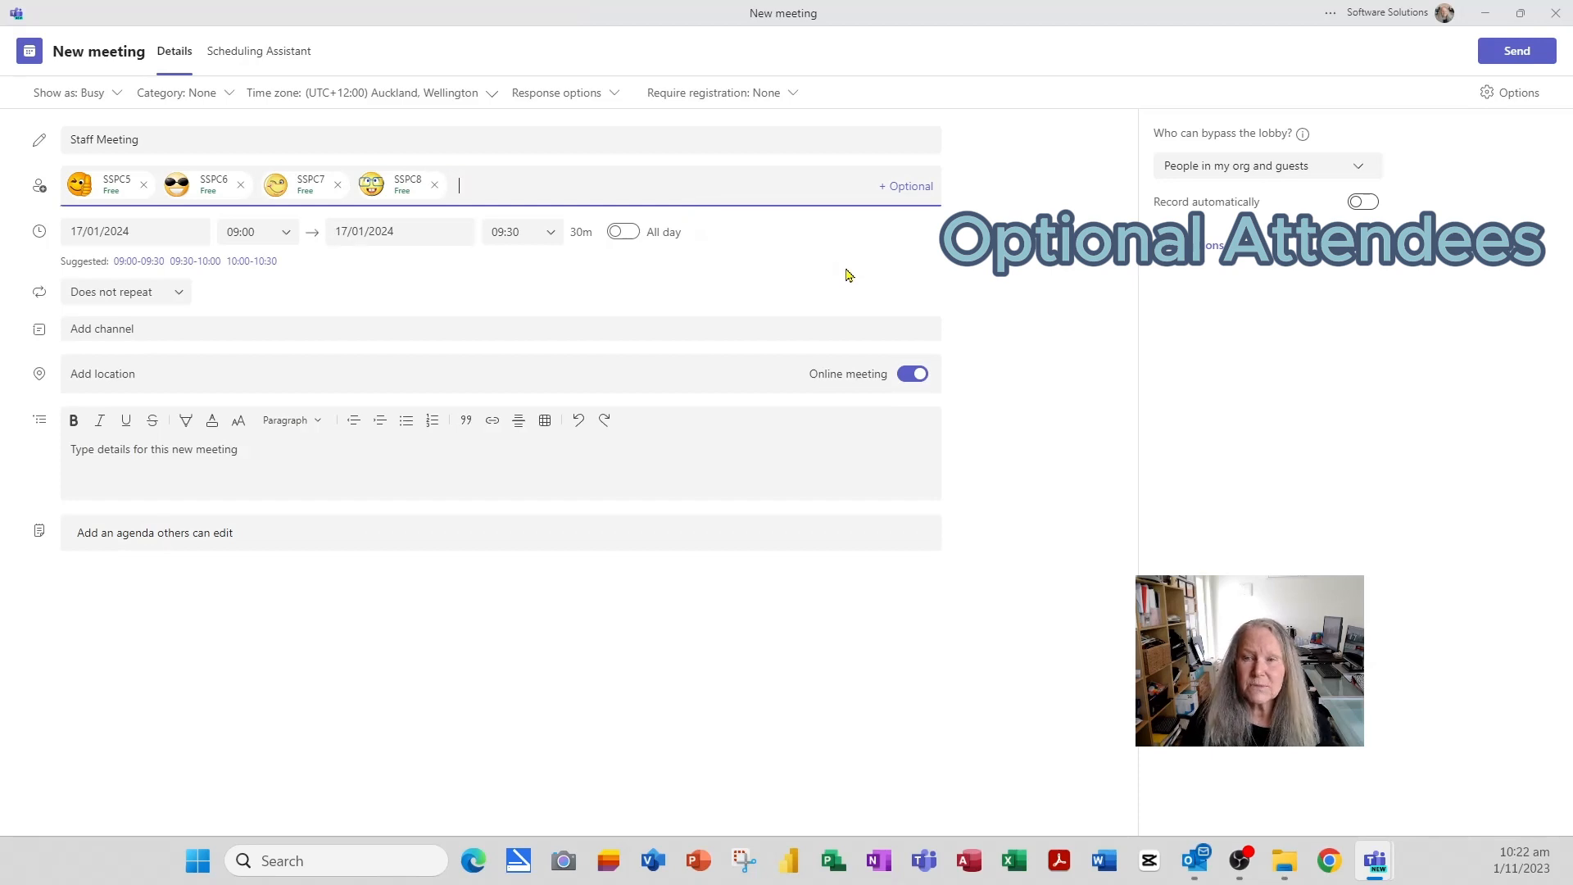
pyautogui.click(916, 192)
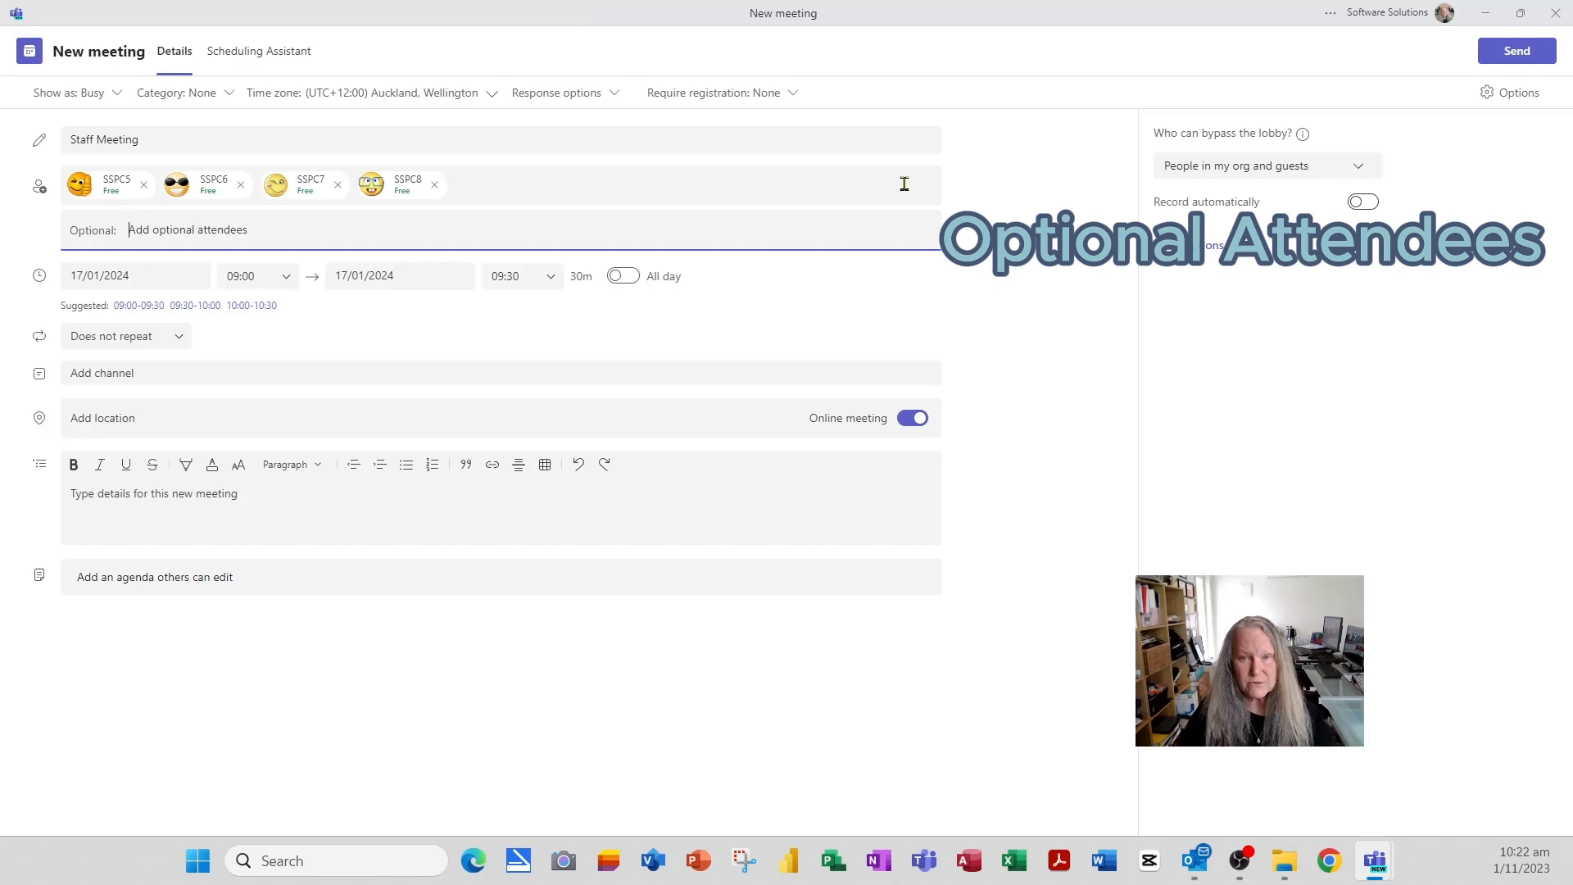
pyautogui.click(429, 319)
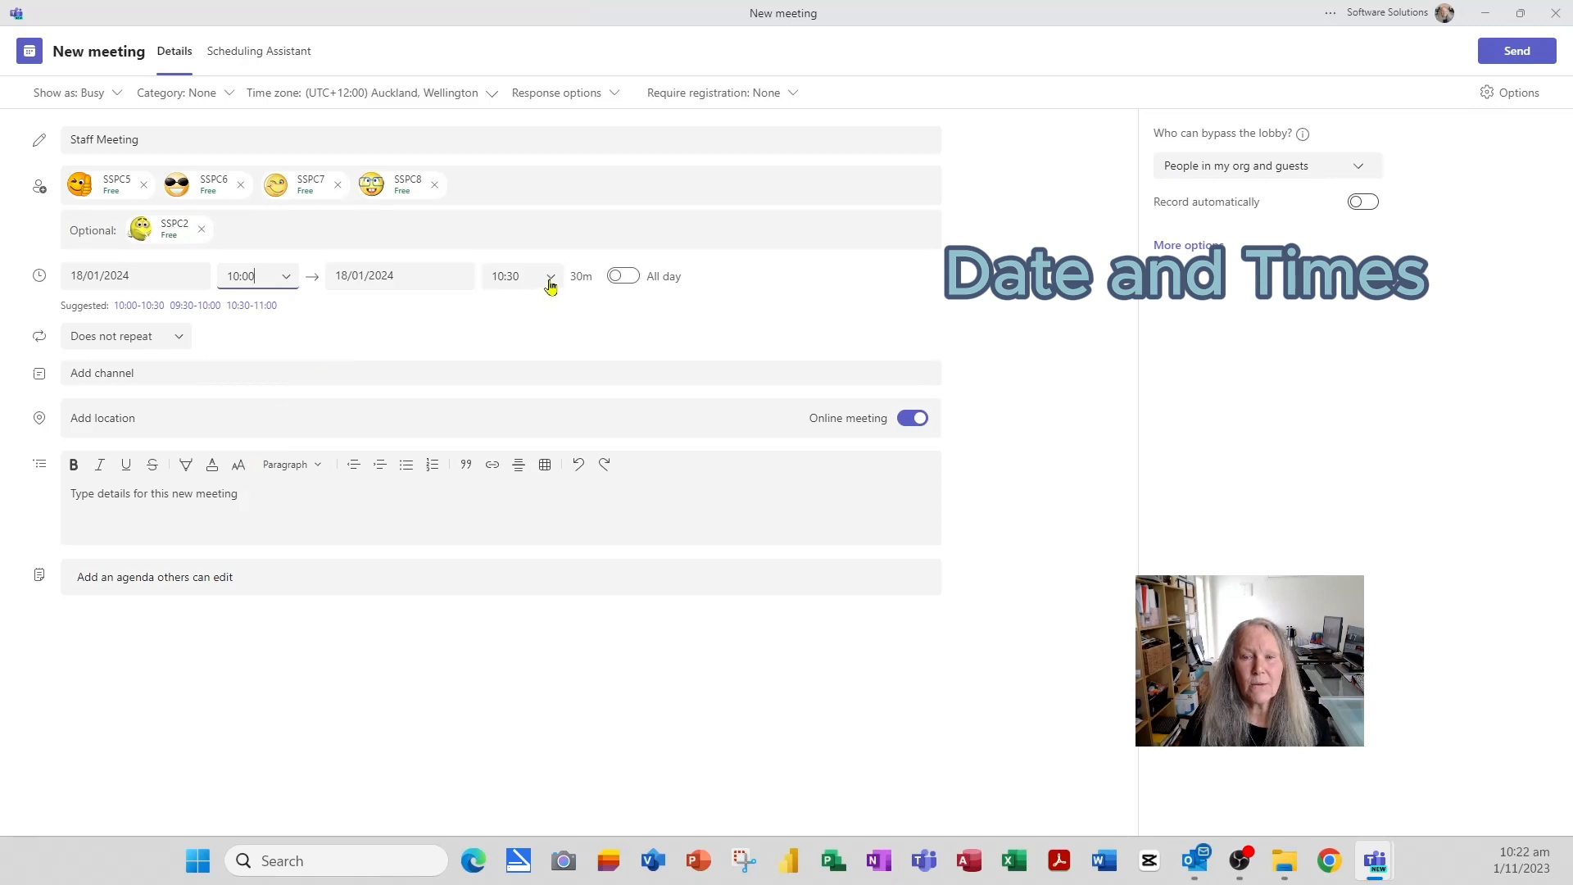
# - Choose 11:00 (1h) as the end time so the meeting runs 10:00–11:00
pyautogui.click(550, 279)
pyautogui.click(528, 363)
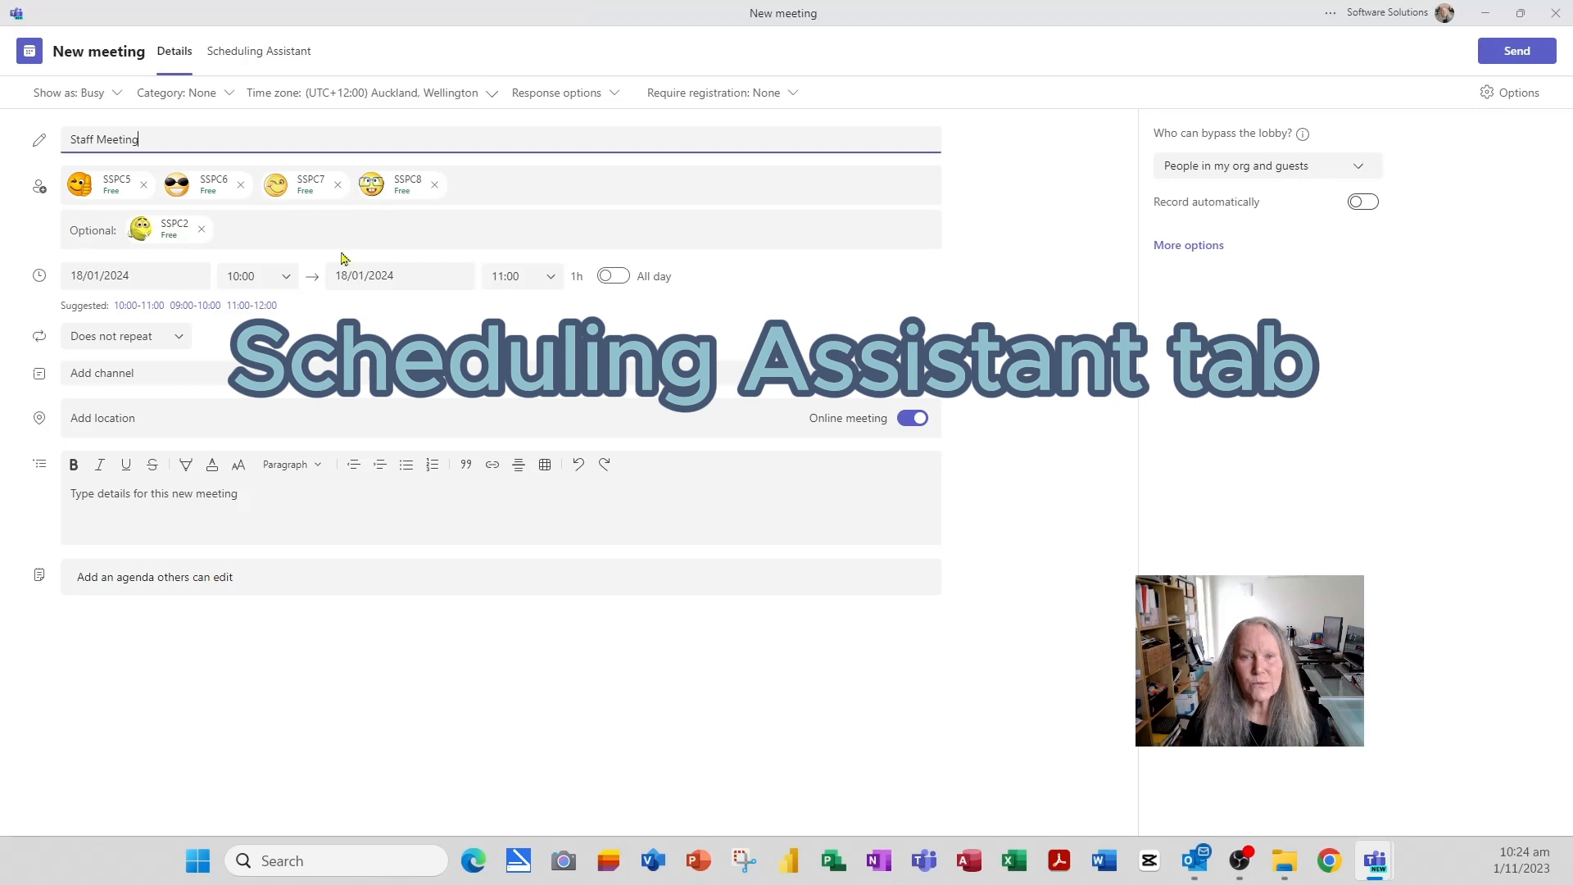
# - Check attendee availability in the Scheduling Assistant, trying a later and longer slot on 18 January
pyautogui.click(273, 55)
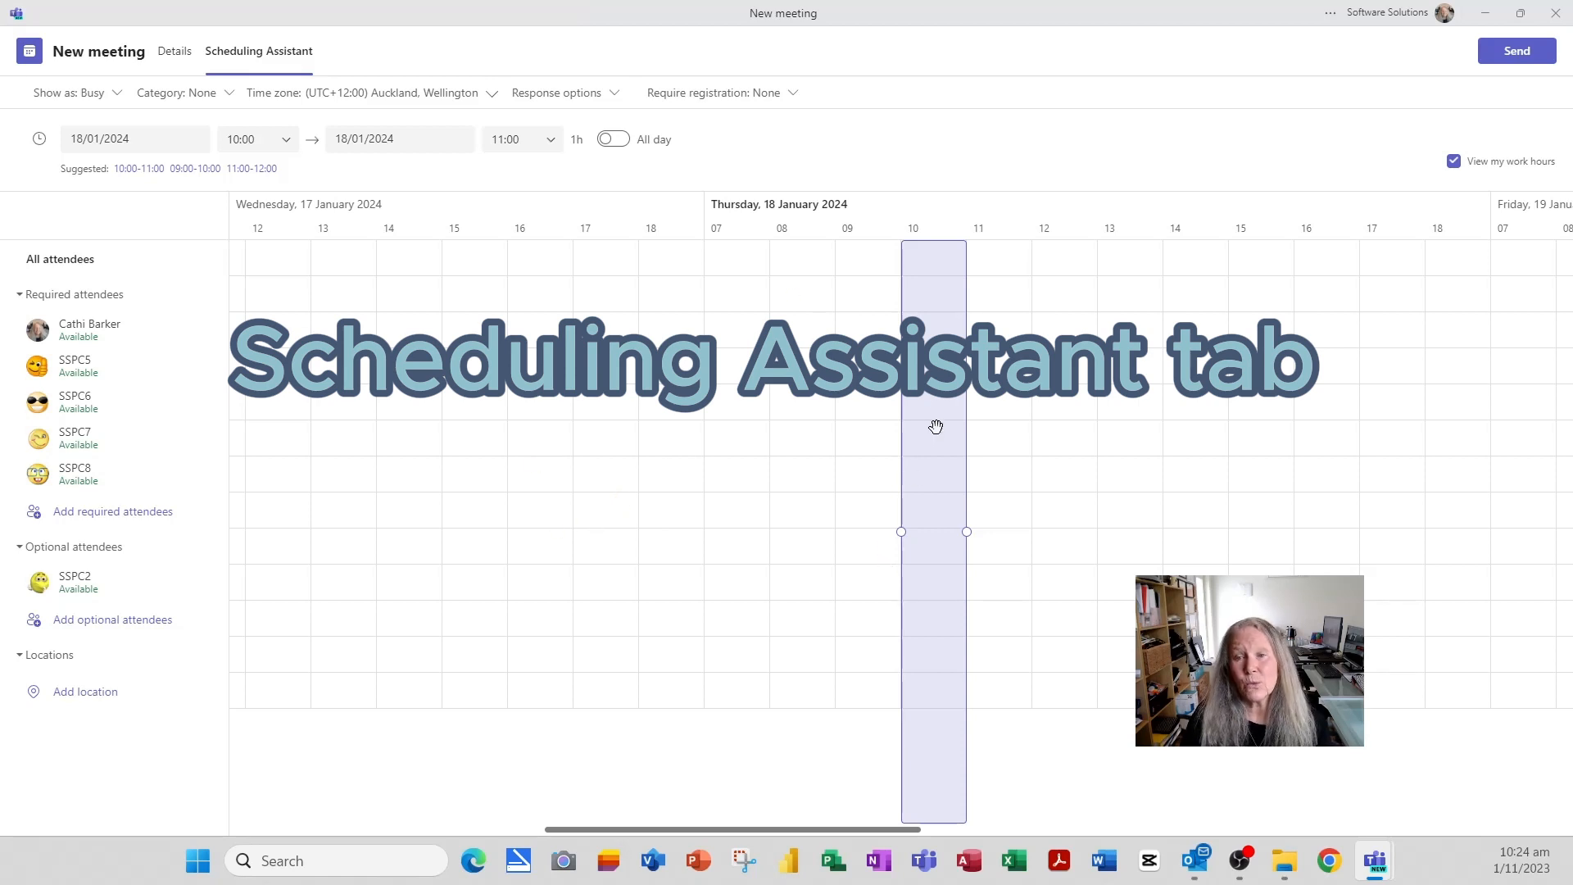
pyautogui.moveTo(934, 425)
pyautogui.mouseDown()
pyautogui.moveTo(1155, 415)
pyautogui.moveTo(508, 404)
pyautogui.moveTo(938, 408)
pyautogui.moveTo(911, 408)
pyautogui.mouseUp()
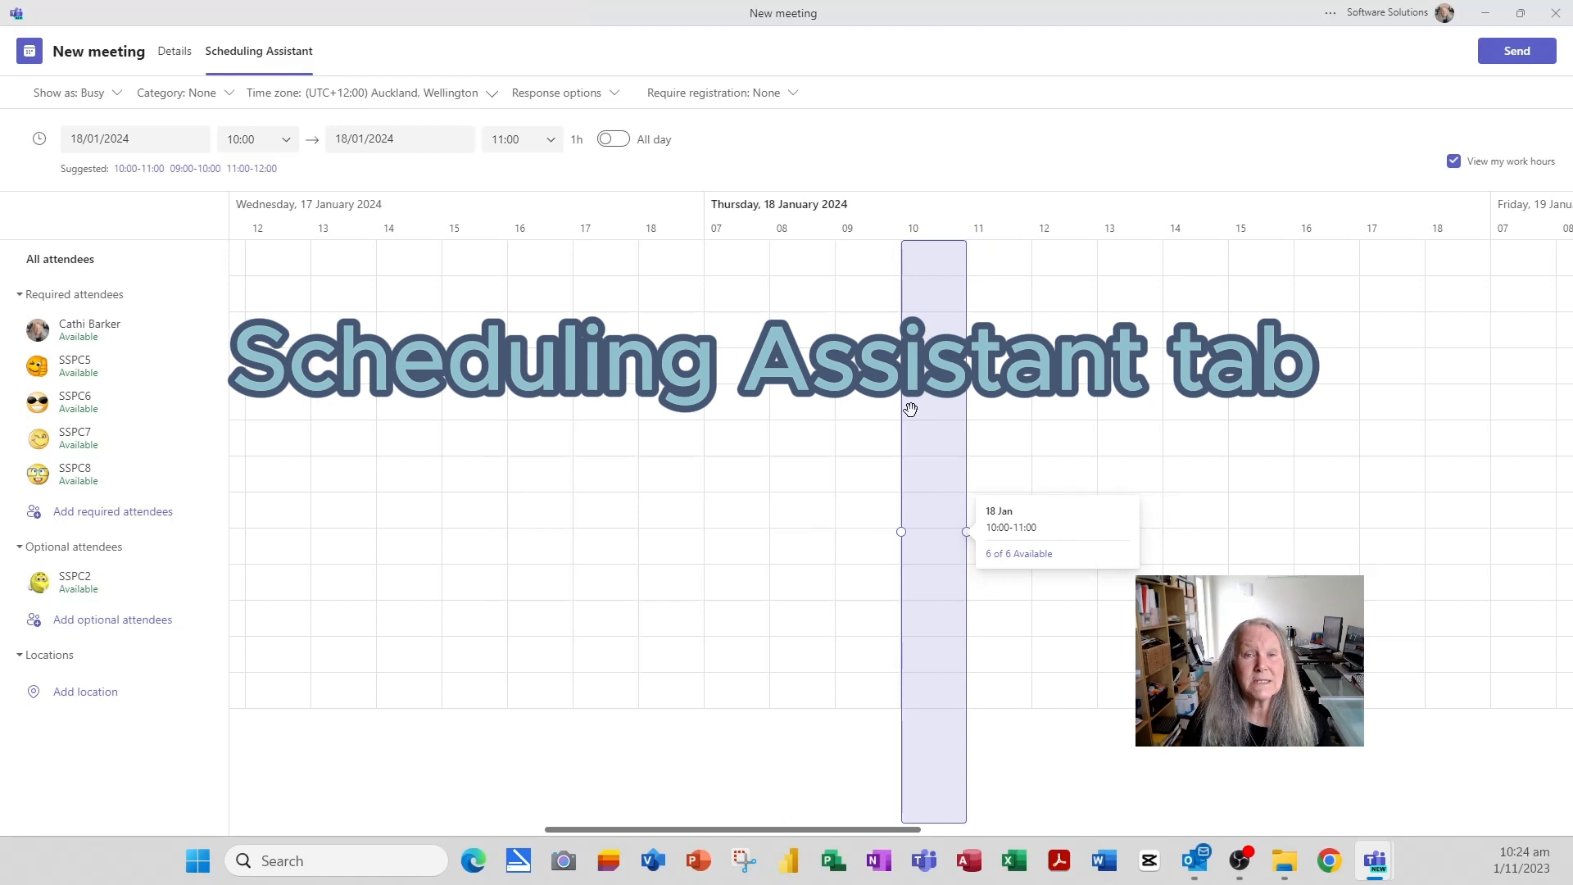
pyautogui.moveTo(966, 531)
pyautogui.mouseDown()
pyautogui.moveTo(1072, 527)
pyautogui.moveTo(968, 532)
pyautogui.mouseUp()
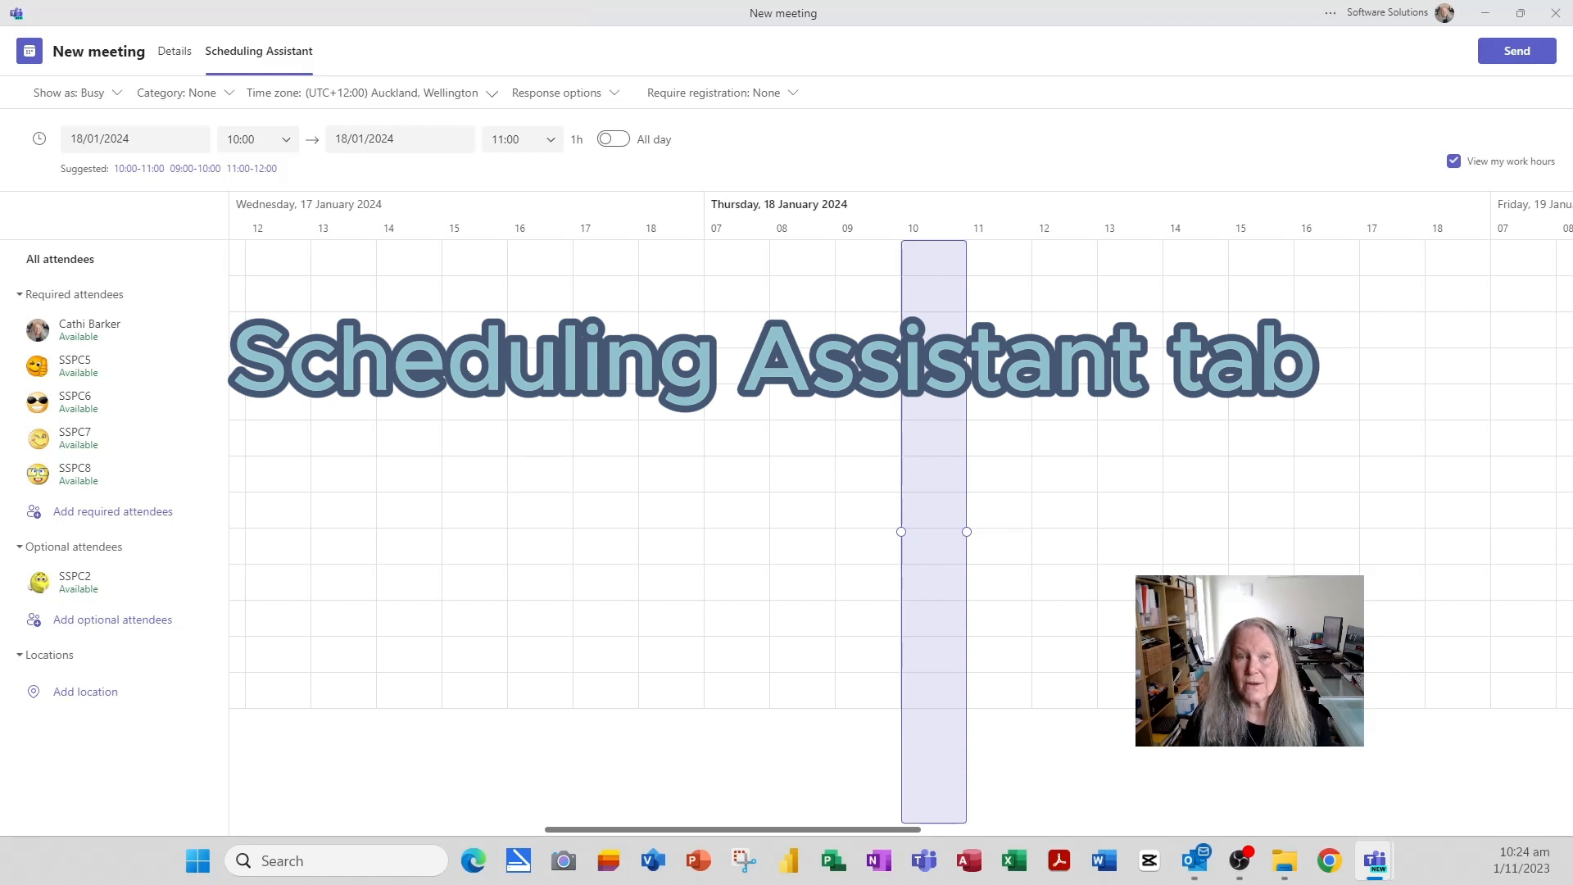
# - Back on Details, try a weekly recurrence but cancel it so the meeting stays one-off
pyautogui.click(172, 53)
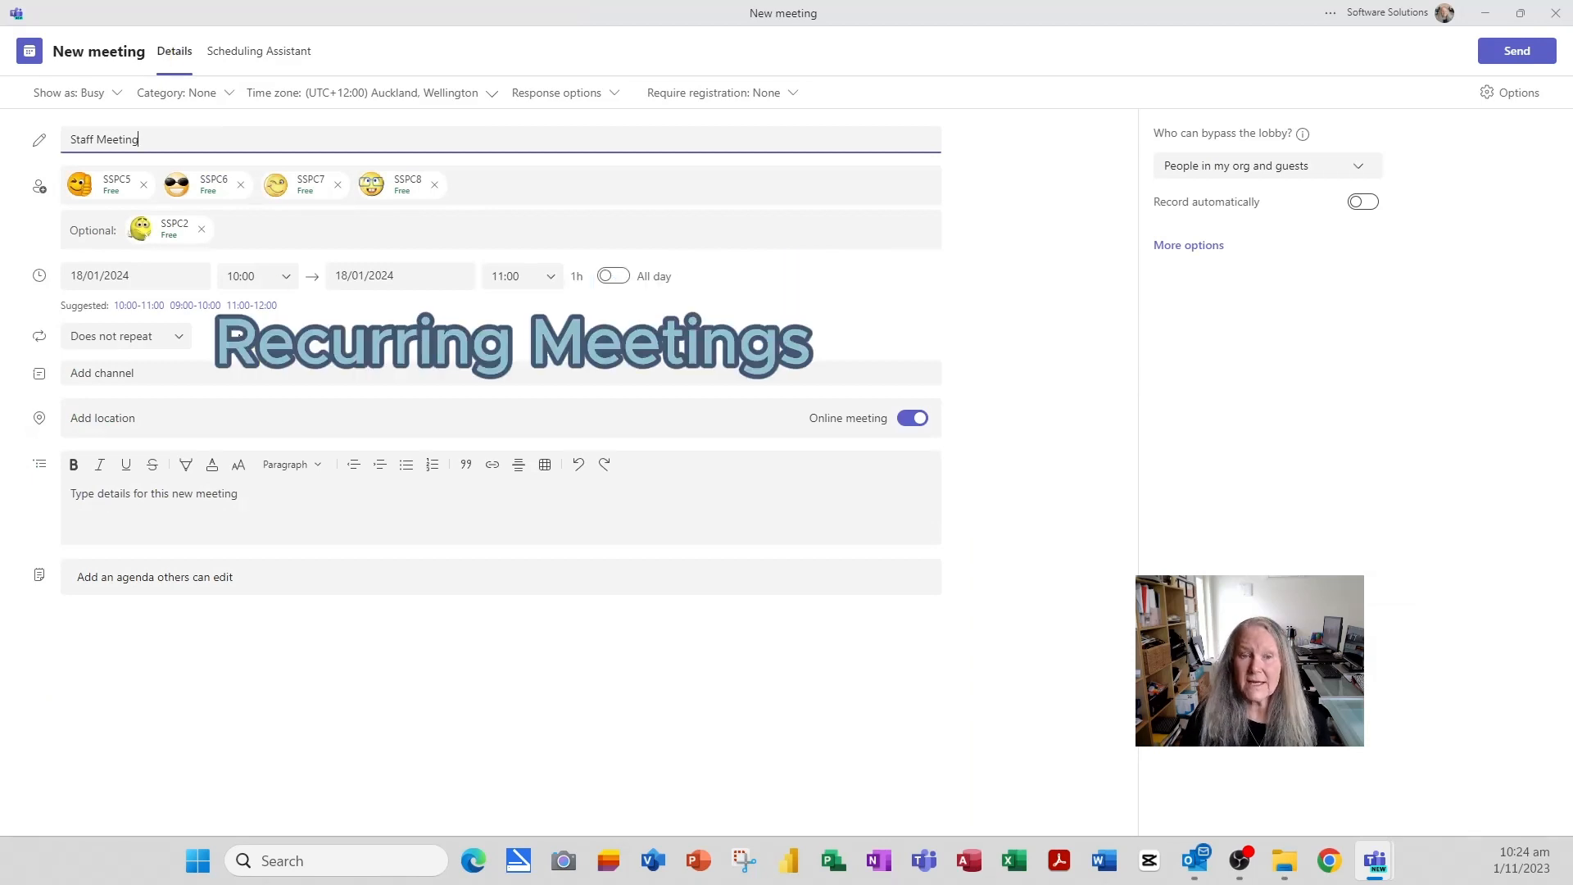
pyautogui.click(179, 339)
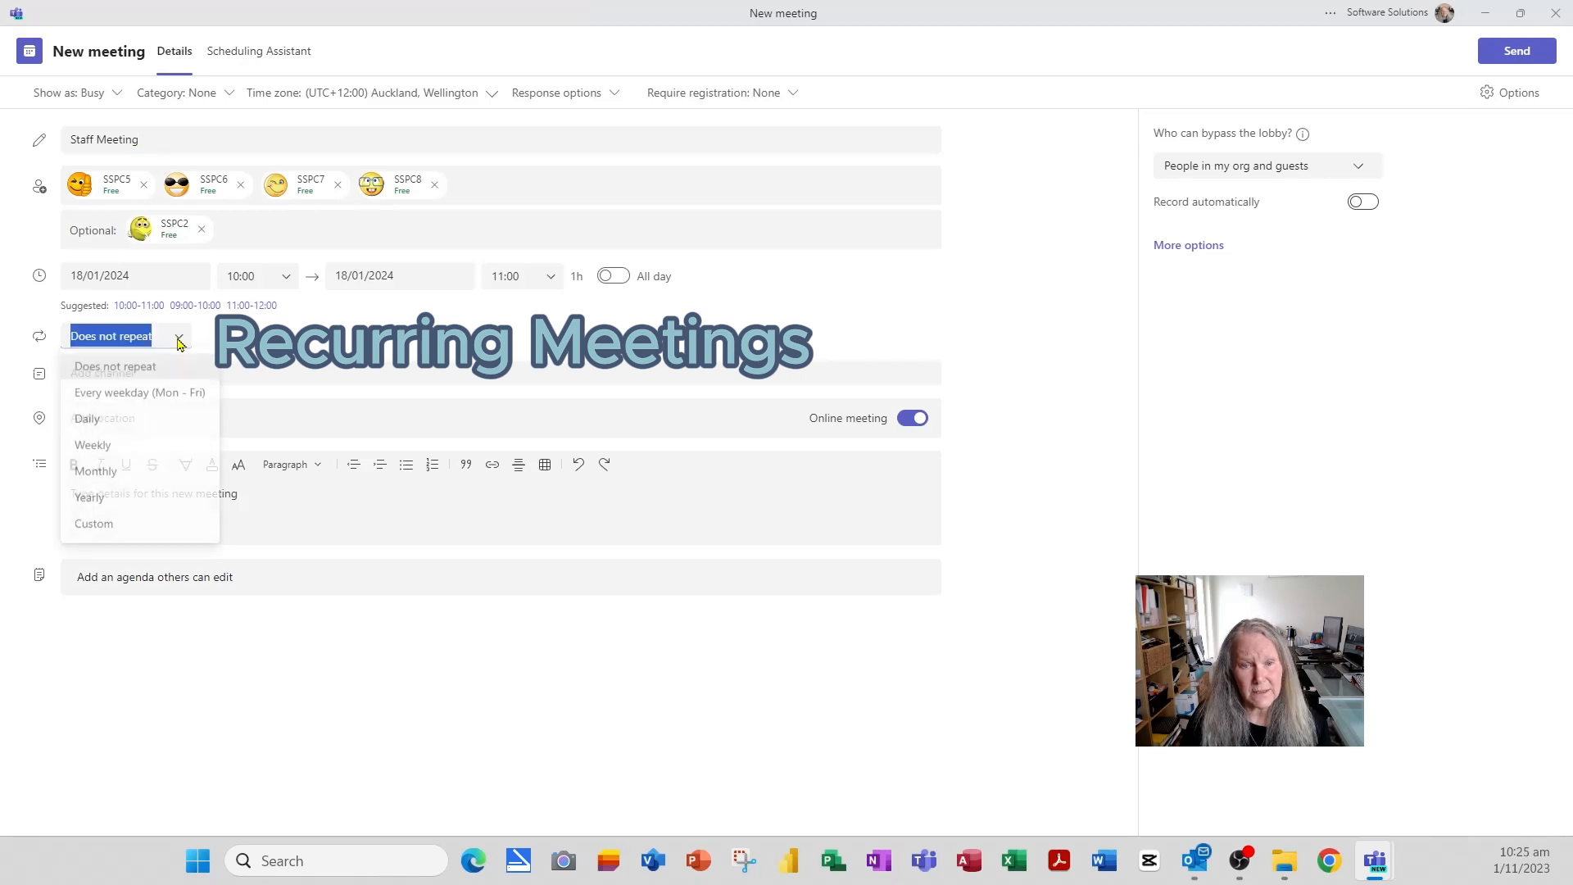
pyautogui.click(121, 449)
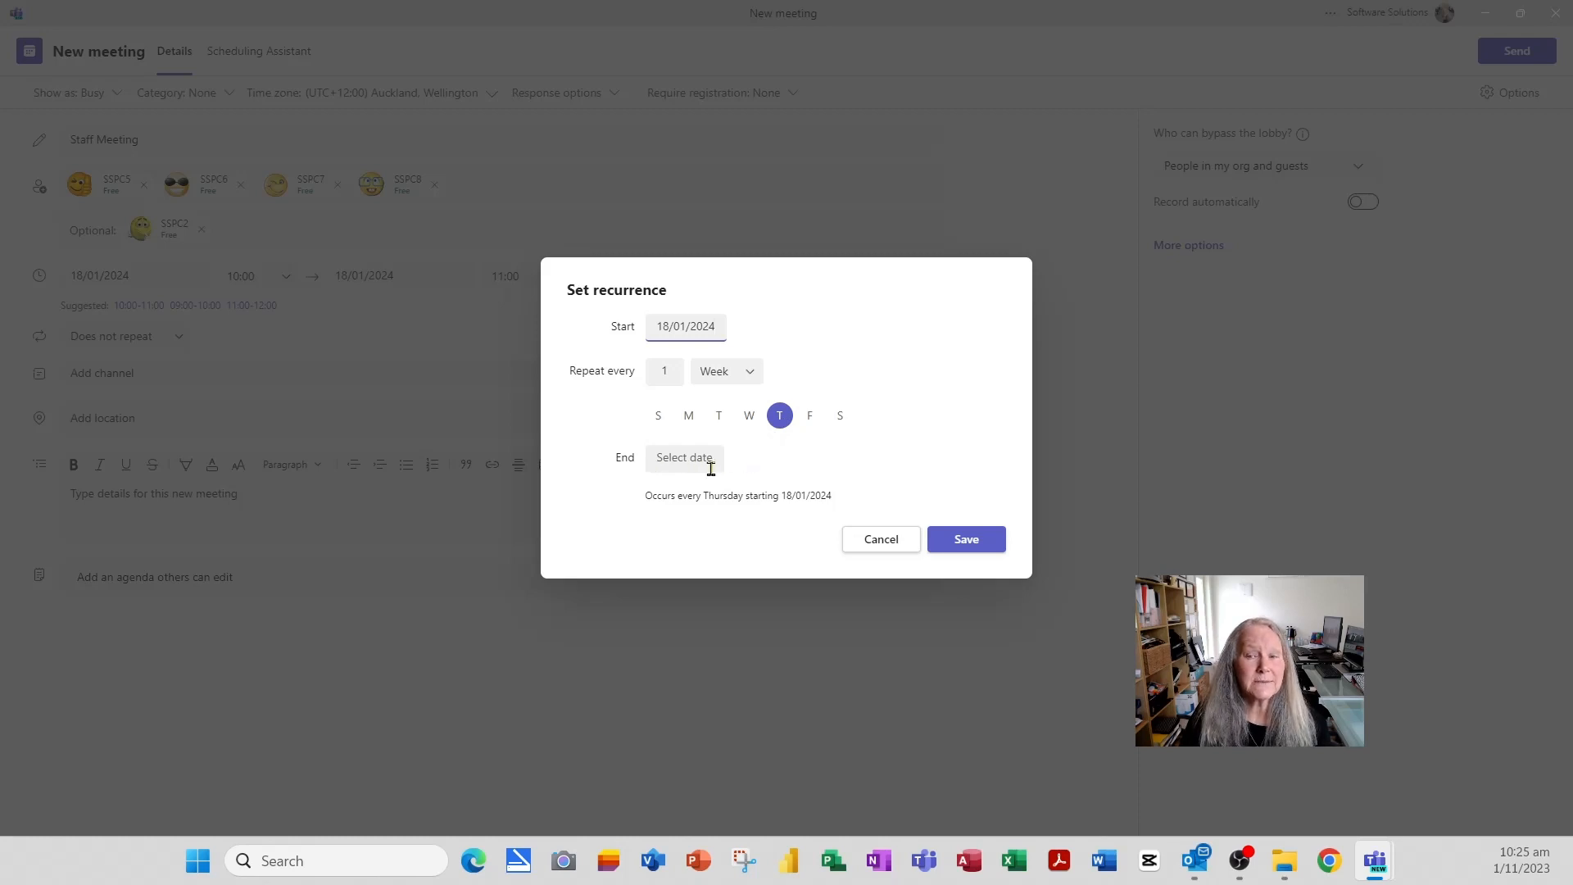
pyautogui.click(892, 544)
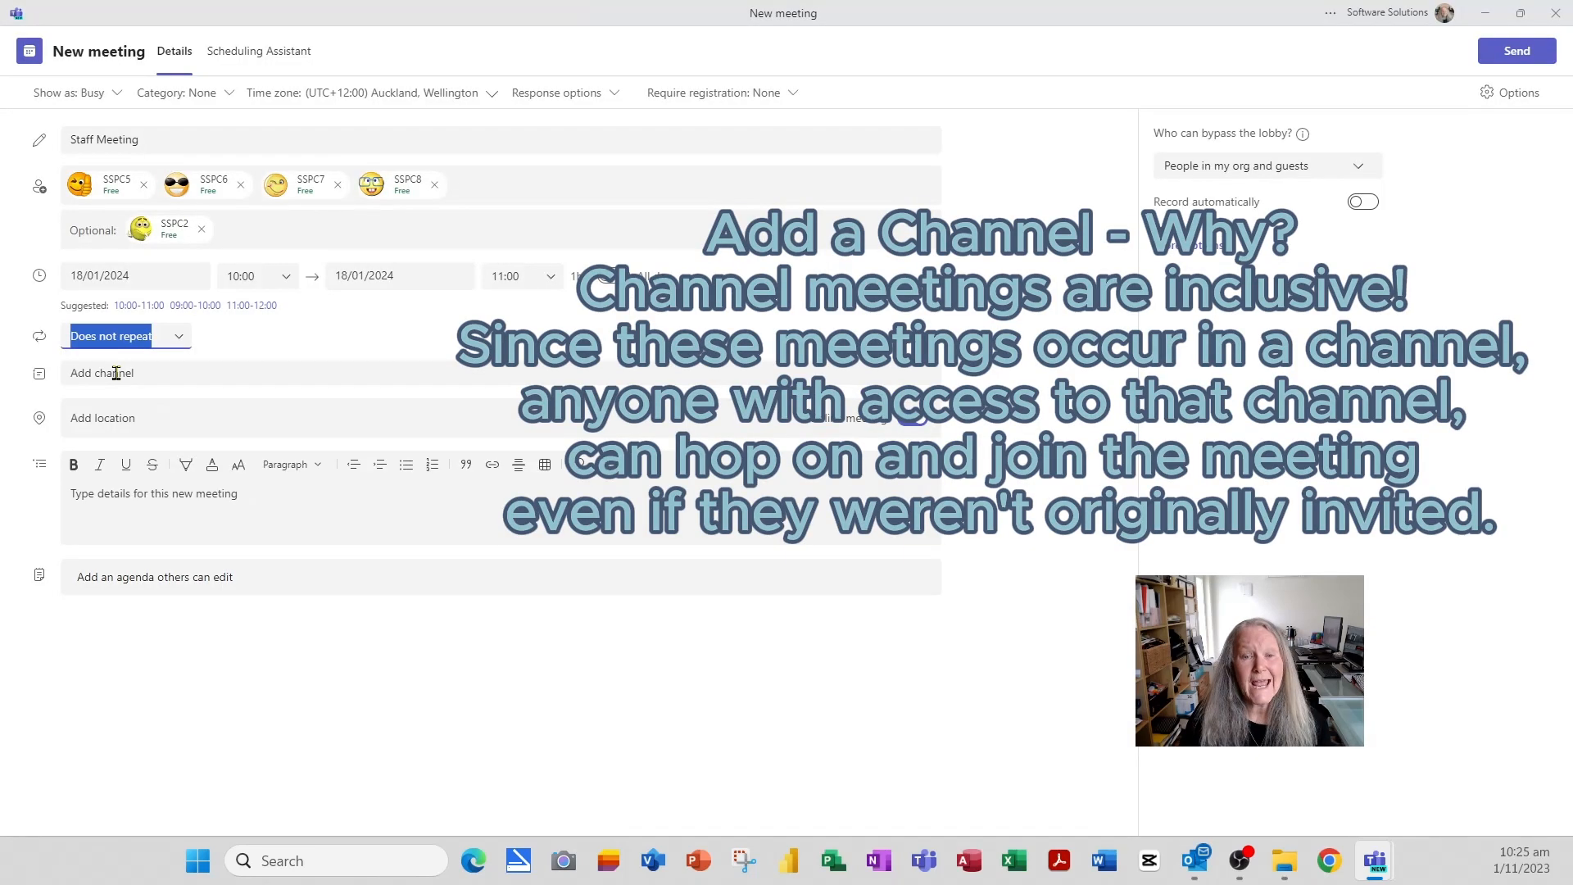
pyautogui.click(116, 374)
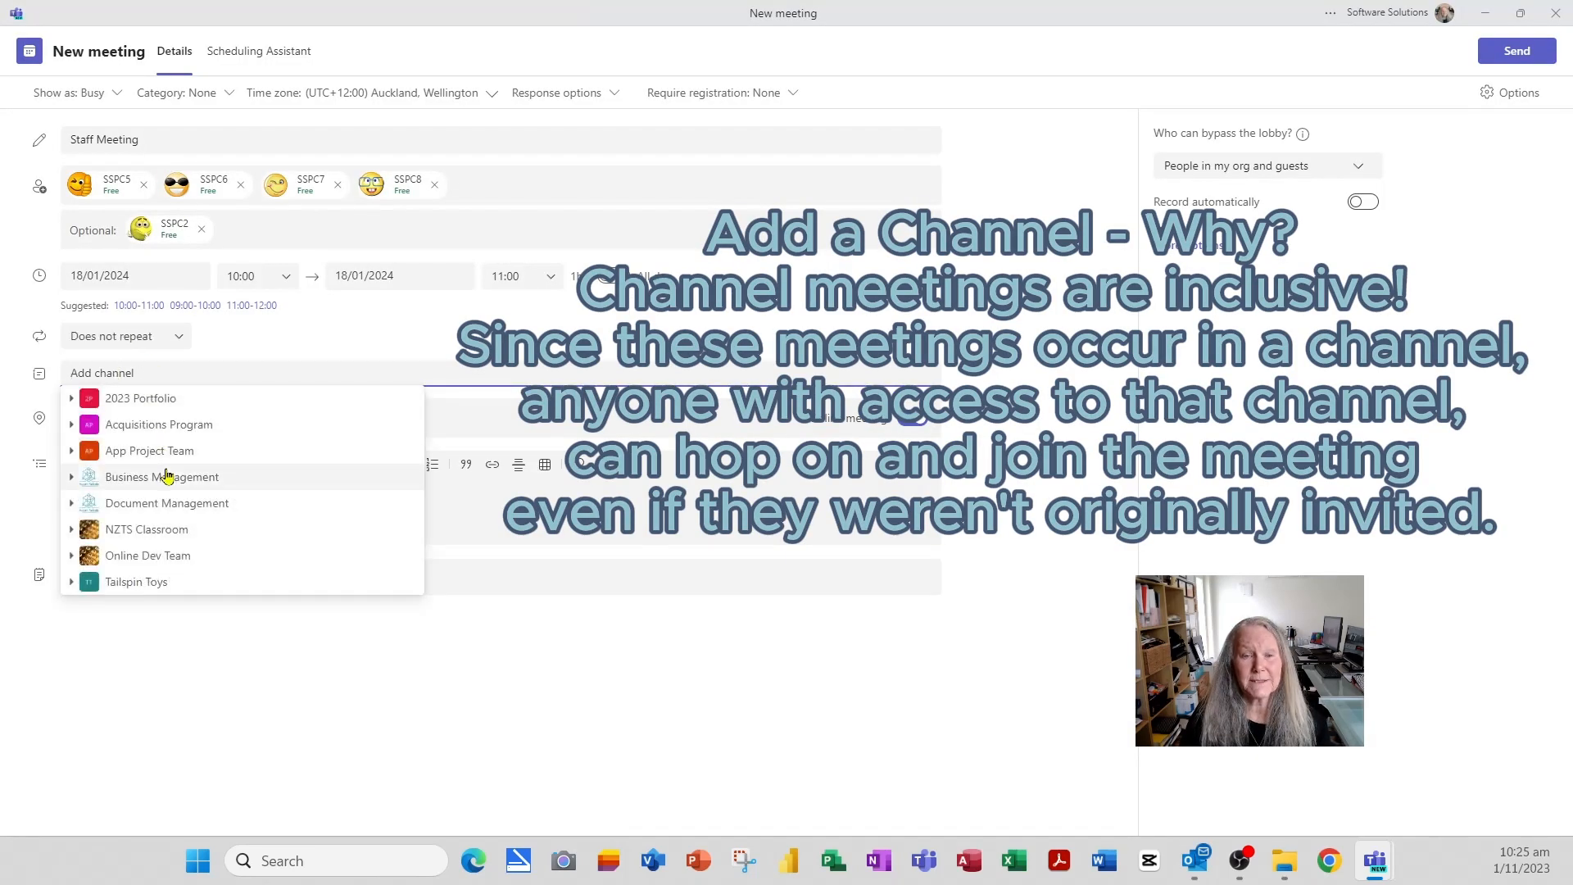
pyautogui.click(926, 308)
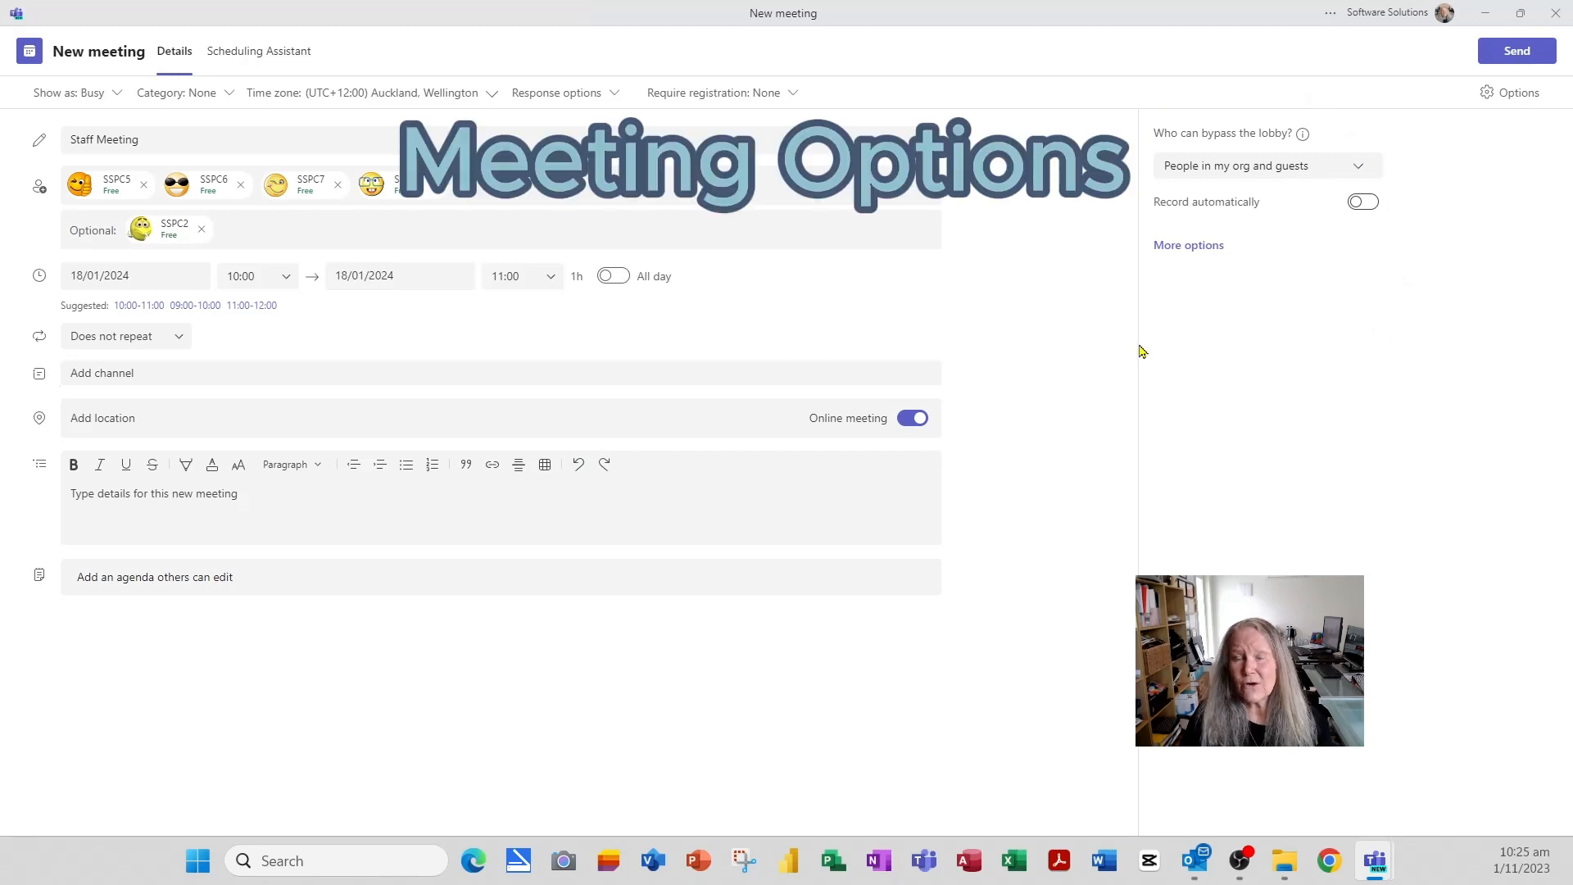
# - Set lobby bypass to 'People who were invited' and expand to the full meeting options
pyautogui.click(1516, 98)
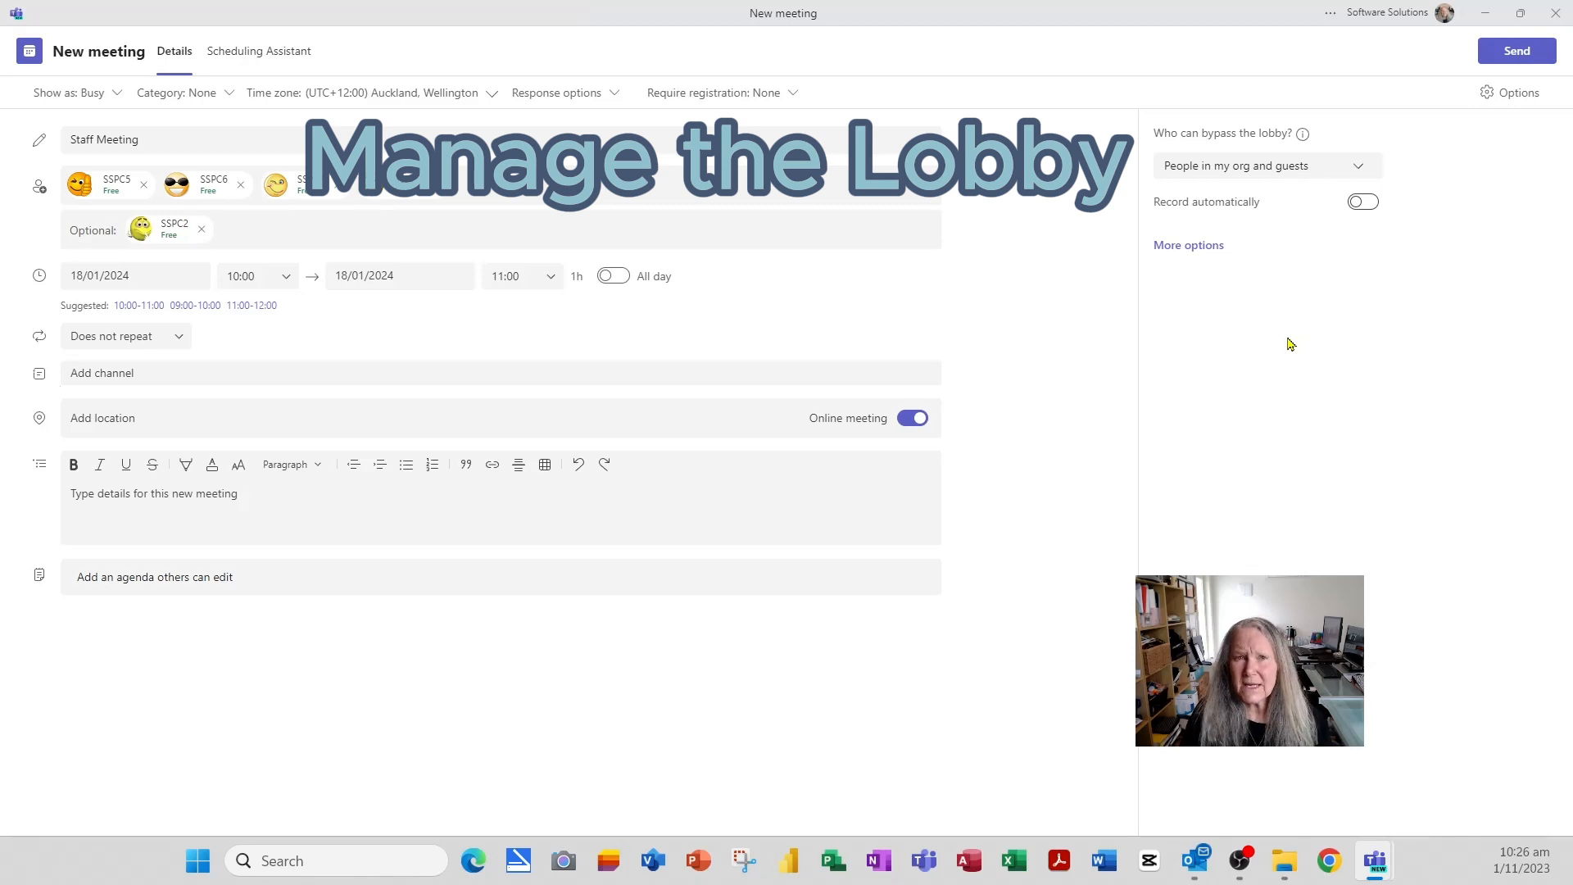
pyautogui.click(1358, 167)
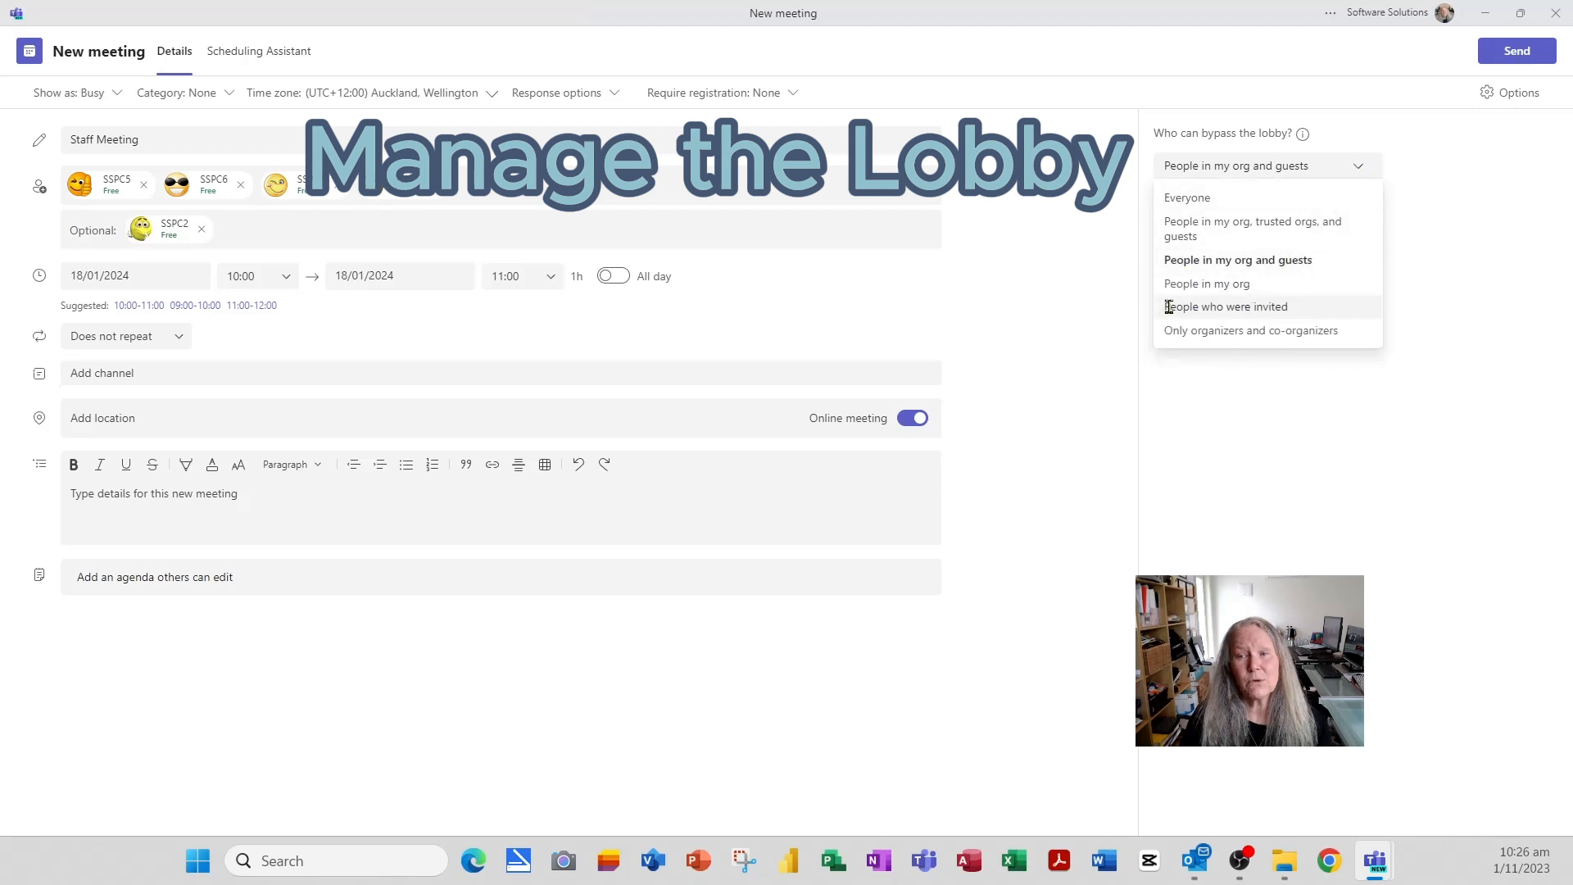
pyautogui.click(1285, 309)
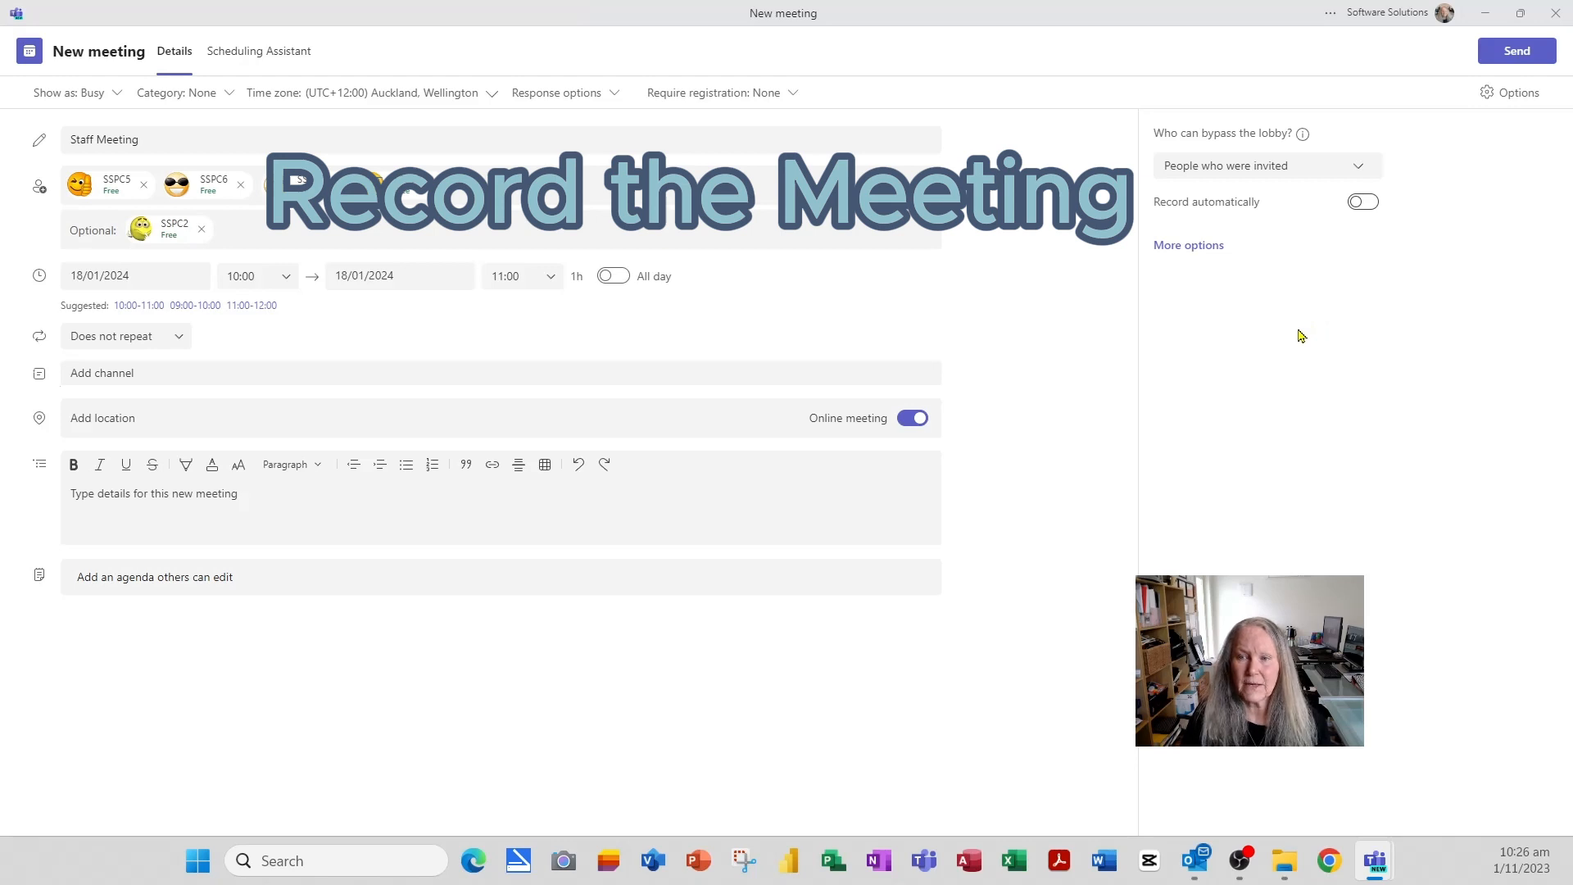
pyautogui.click(1213, 251)
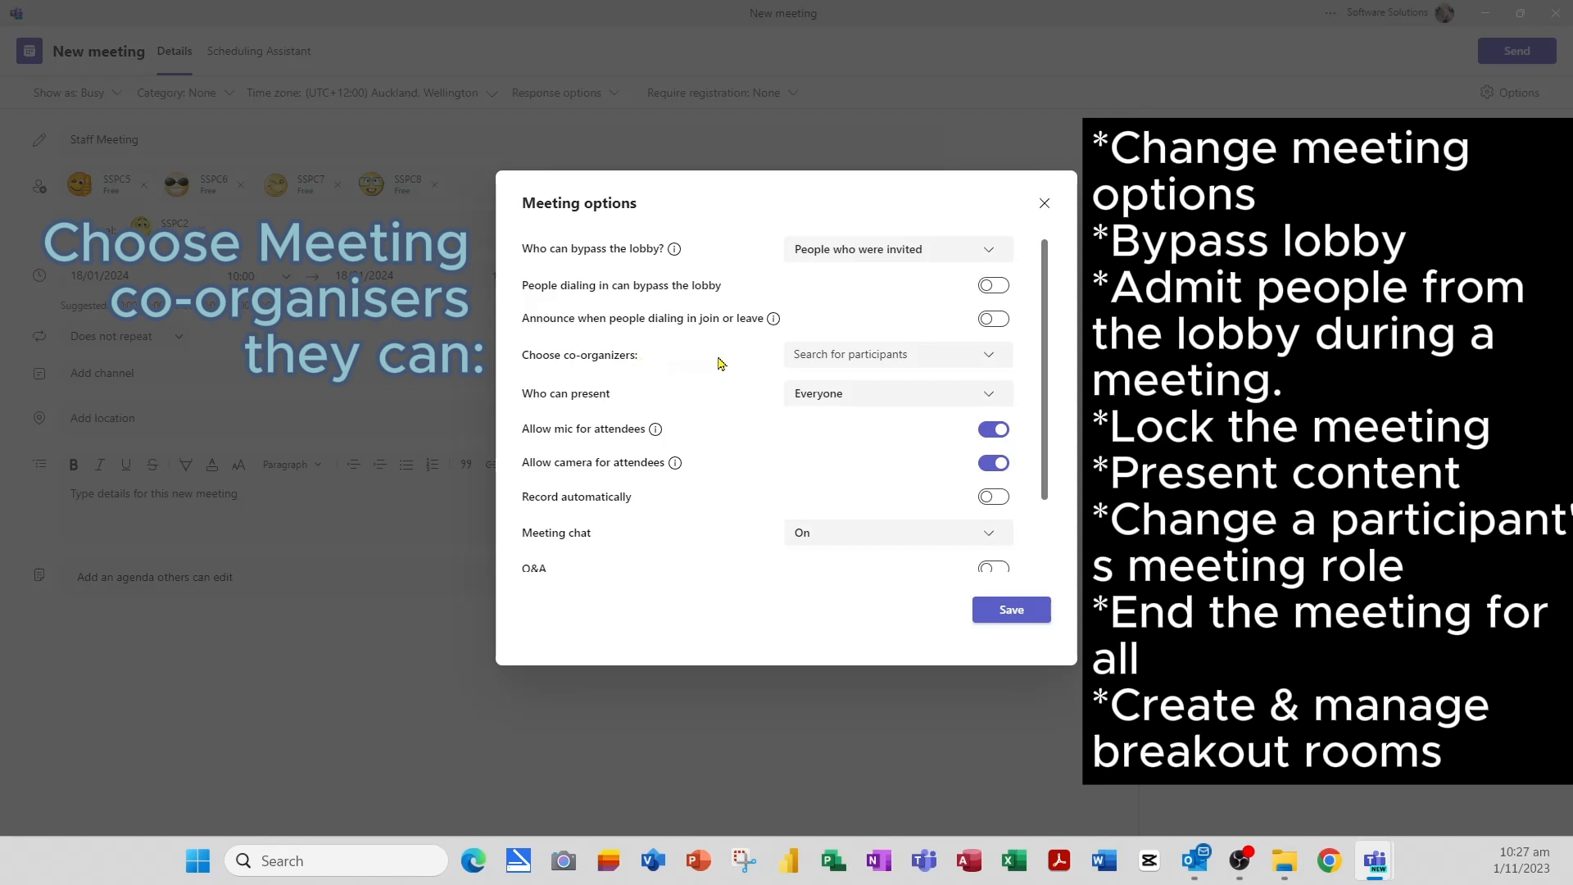
# - Add a co-organizer and limit presenting to 'Only organizers and co-organizers'
pyautogui.click(989, 359)
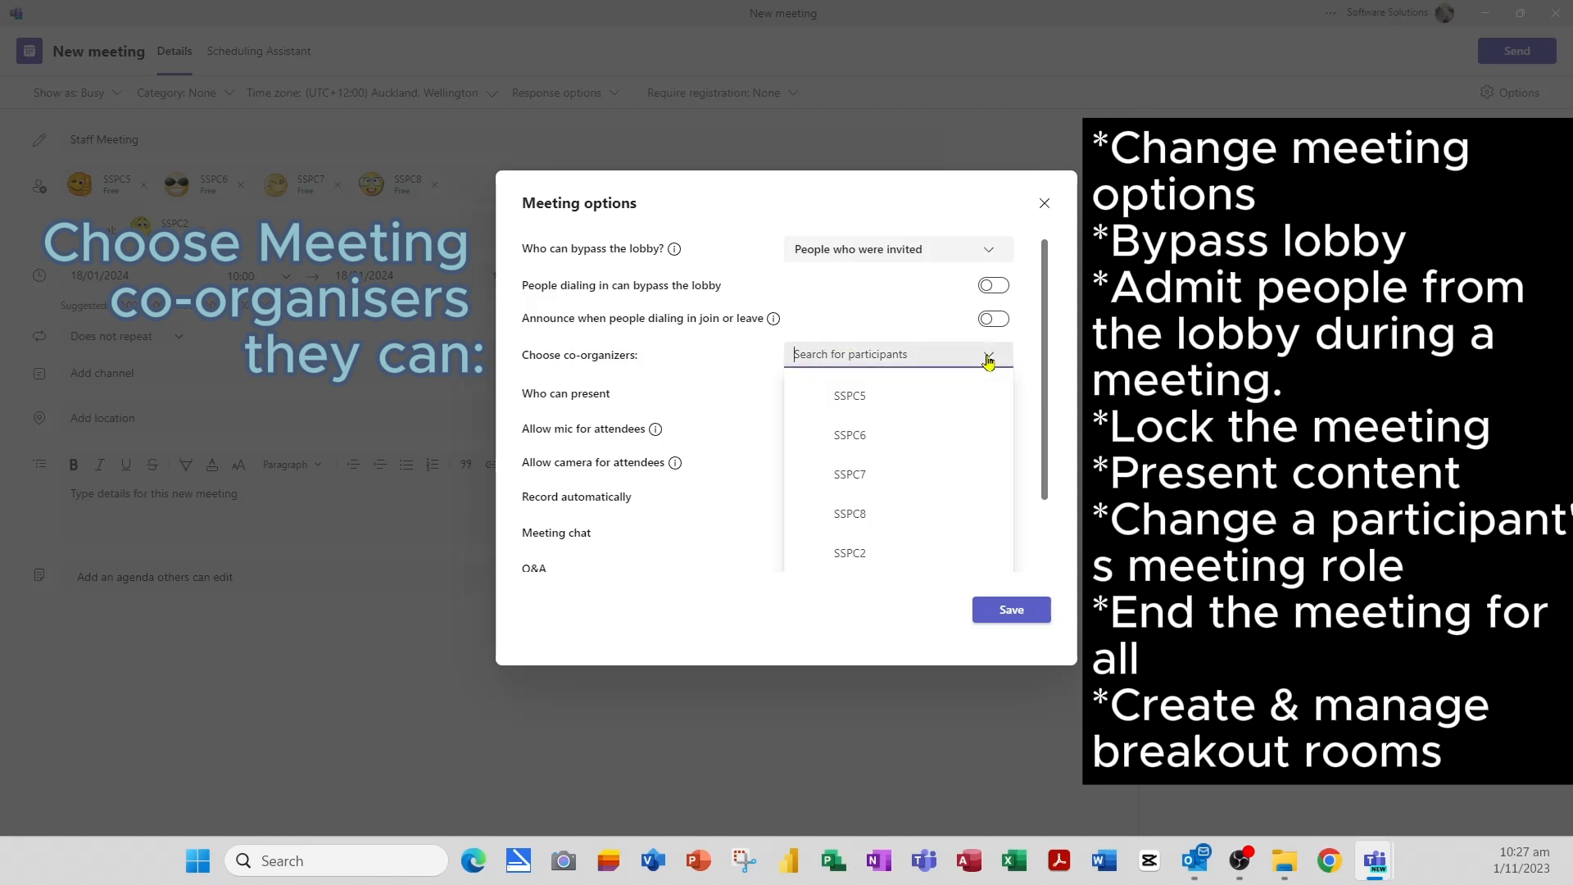
pyautogui.click(849, 398)
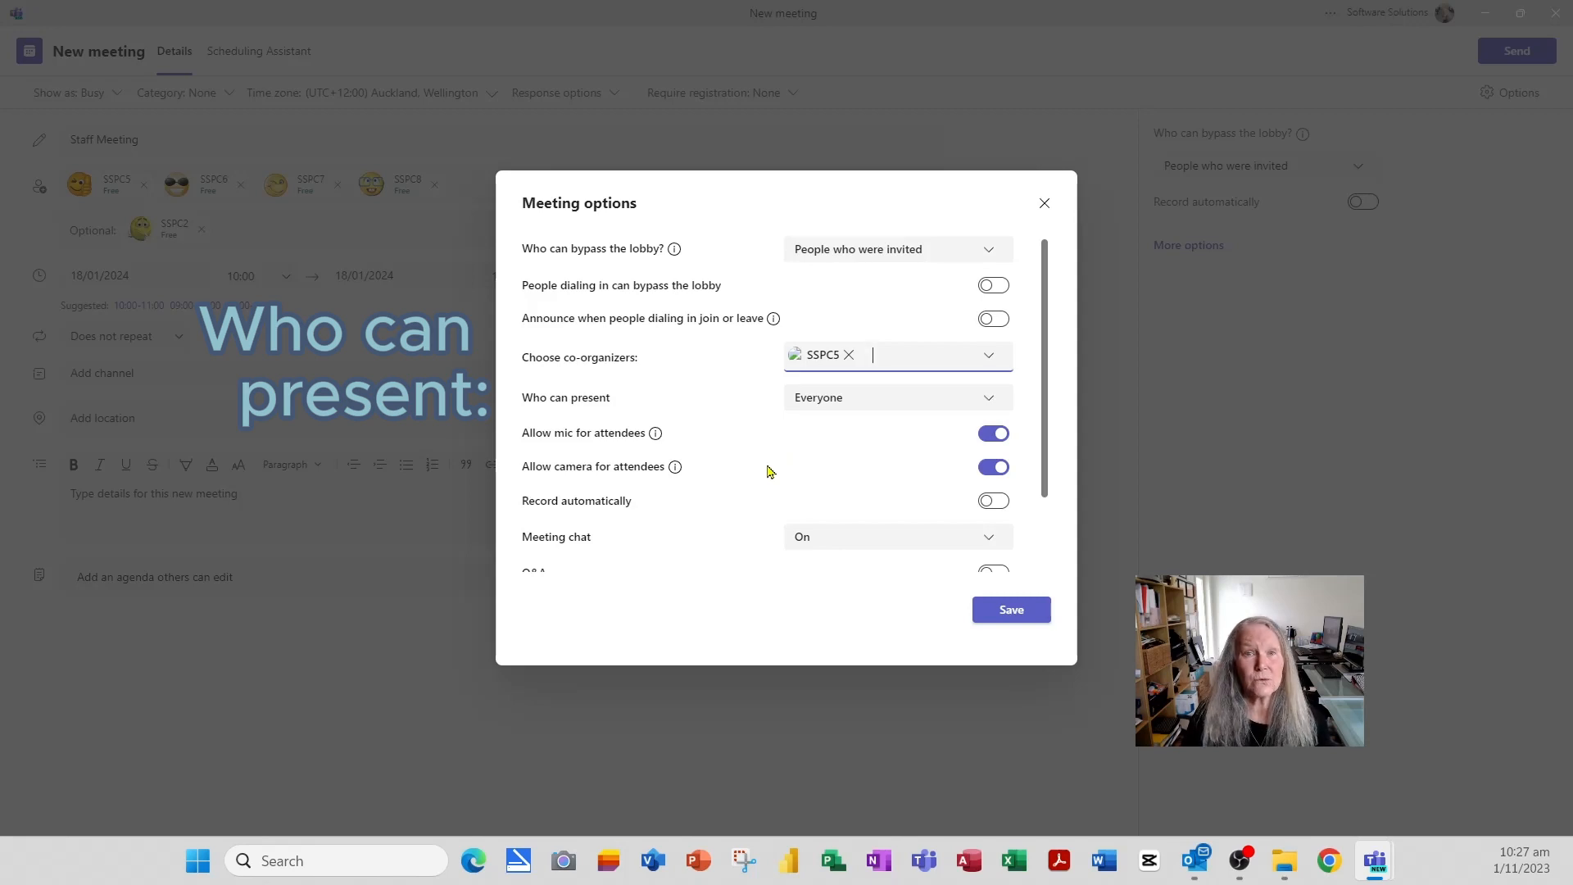
pyautogui.click(991, 400)
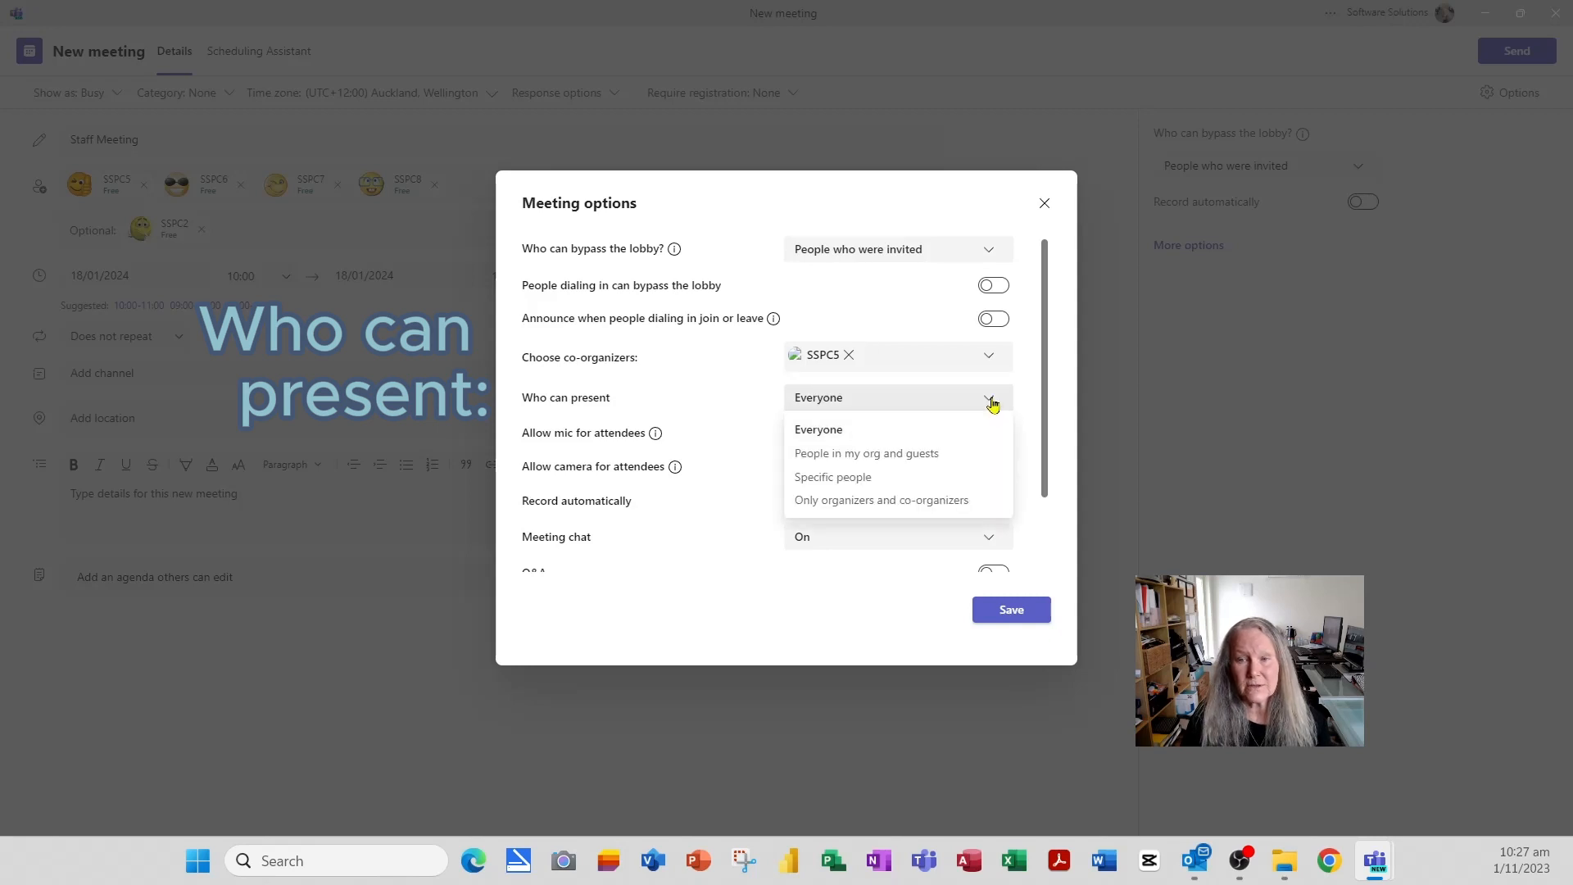
pyautogui.click(874, 502)
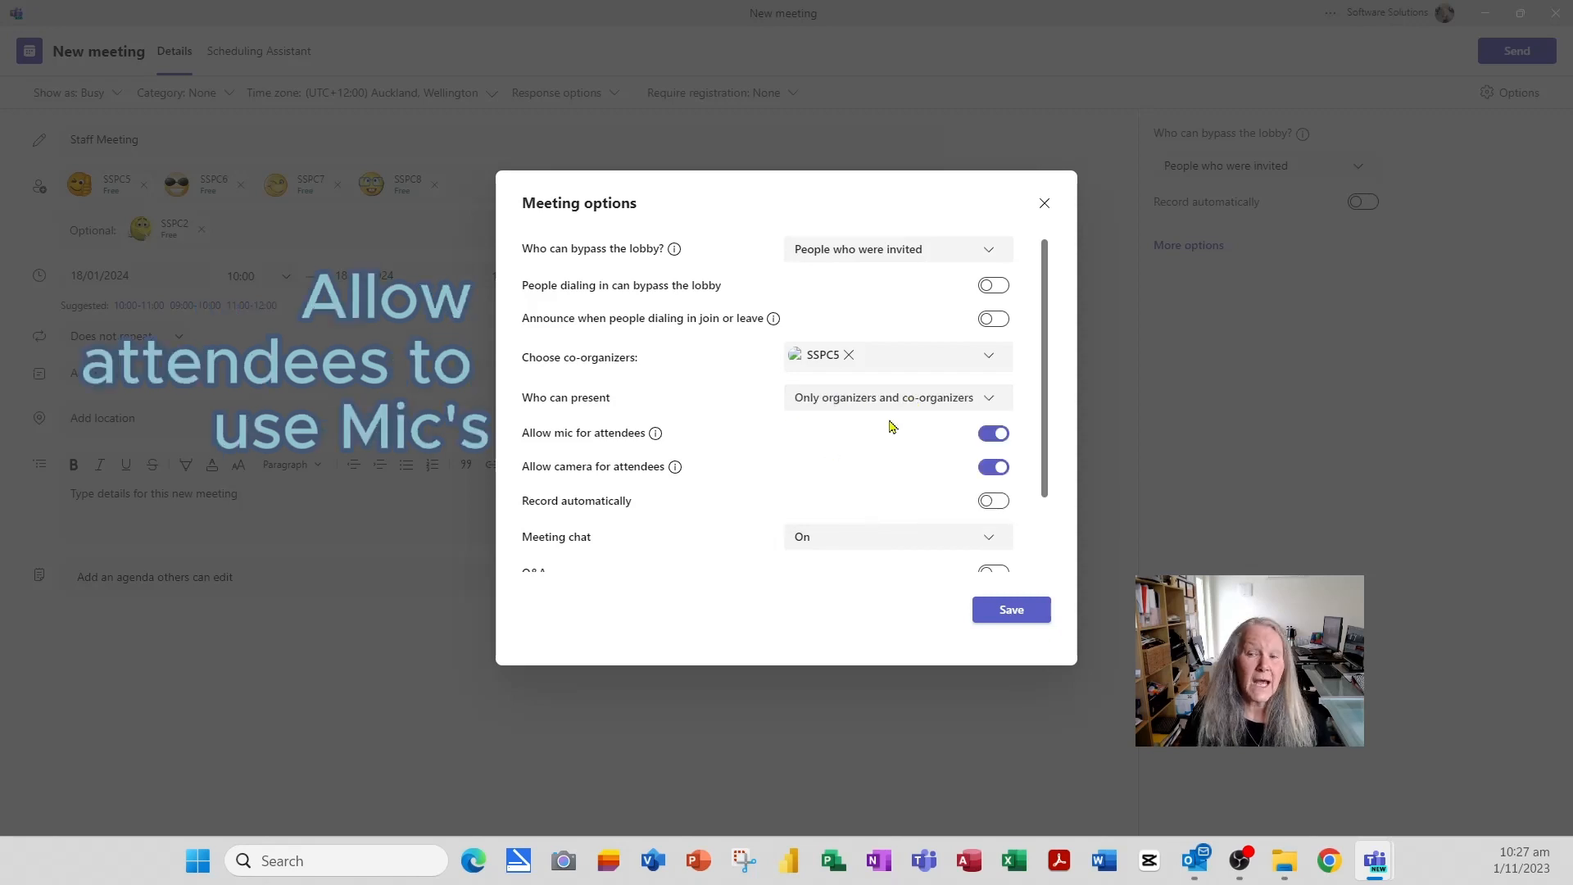
# - Switch off attendee microphones and cameras
pyautogui.click(988, 443)
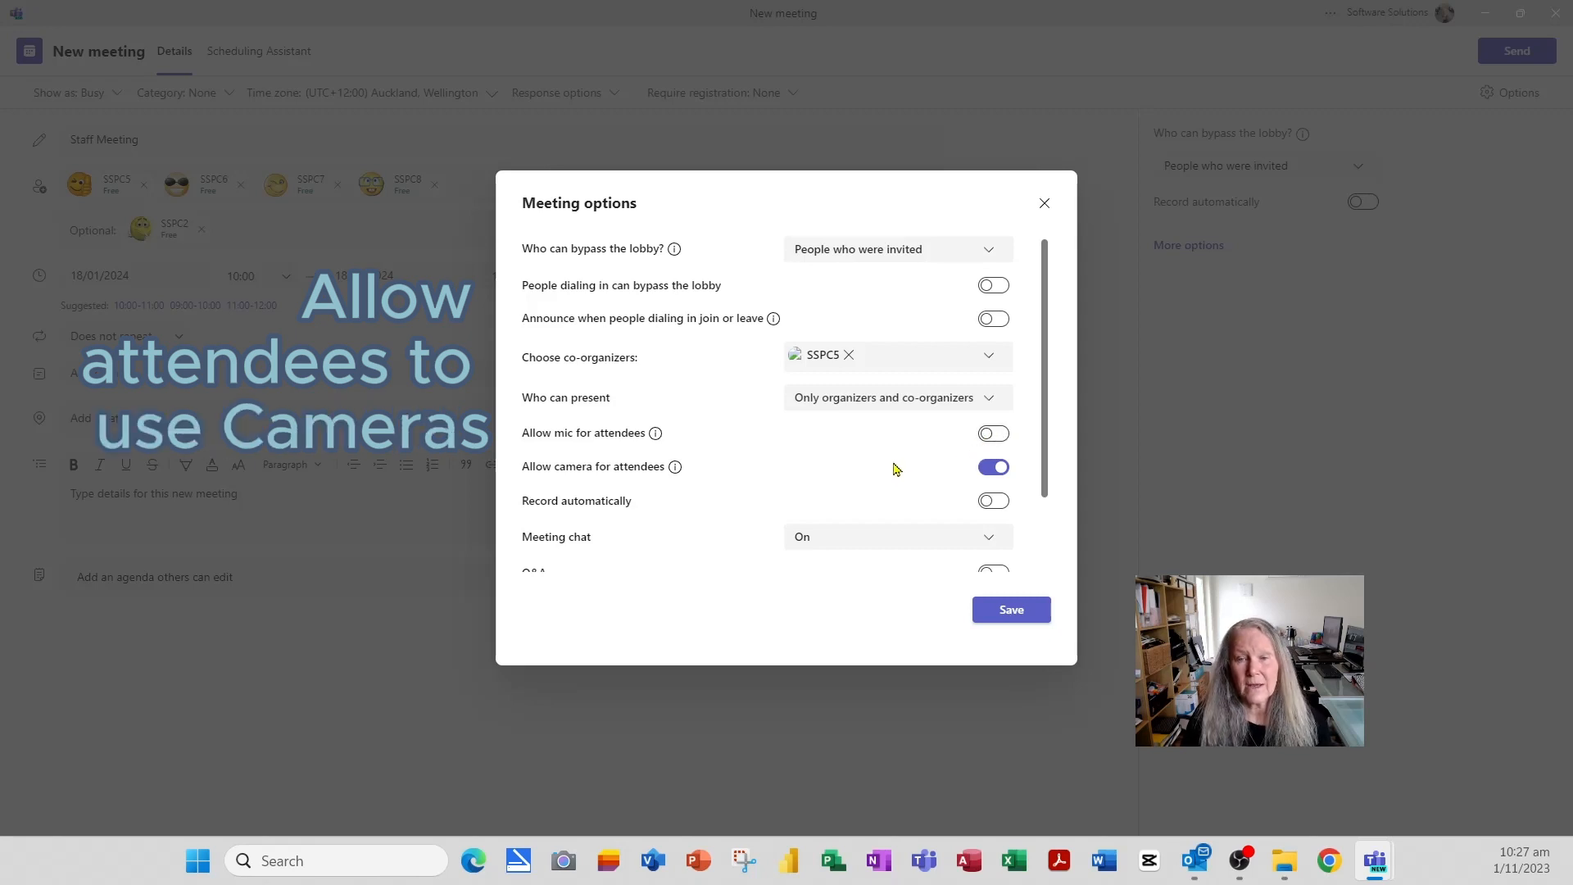
pyautogui.click(989, 474)
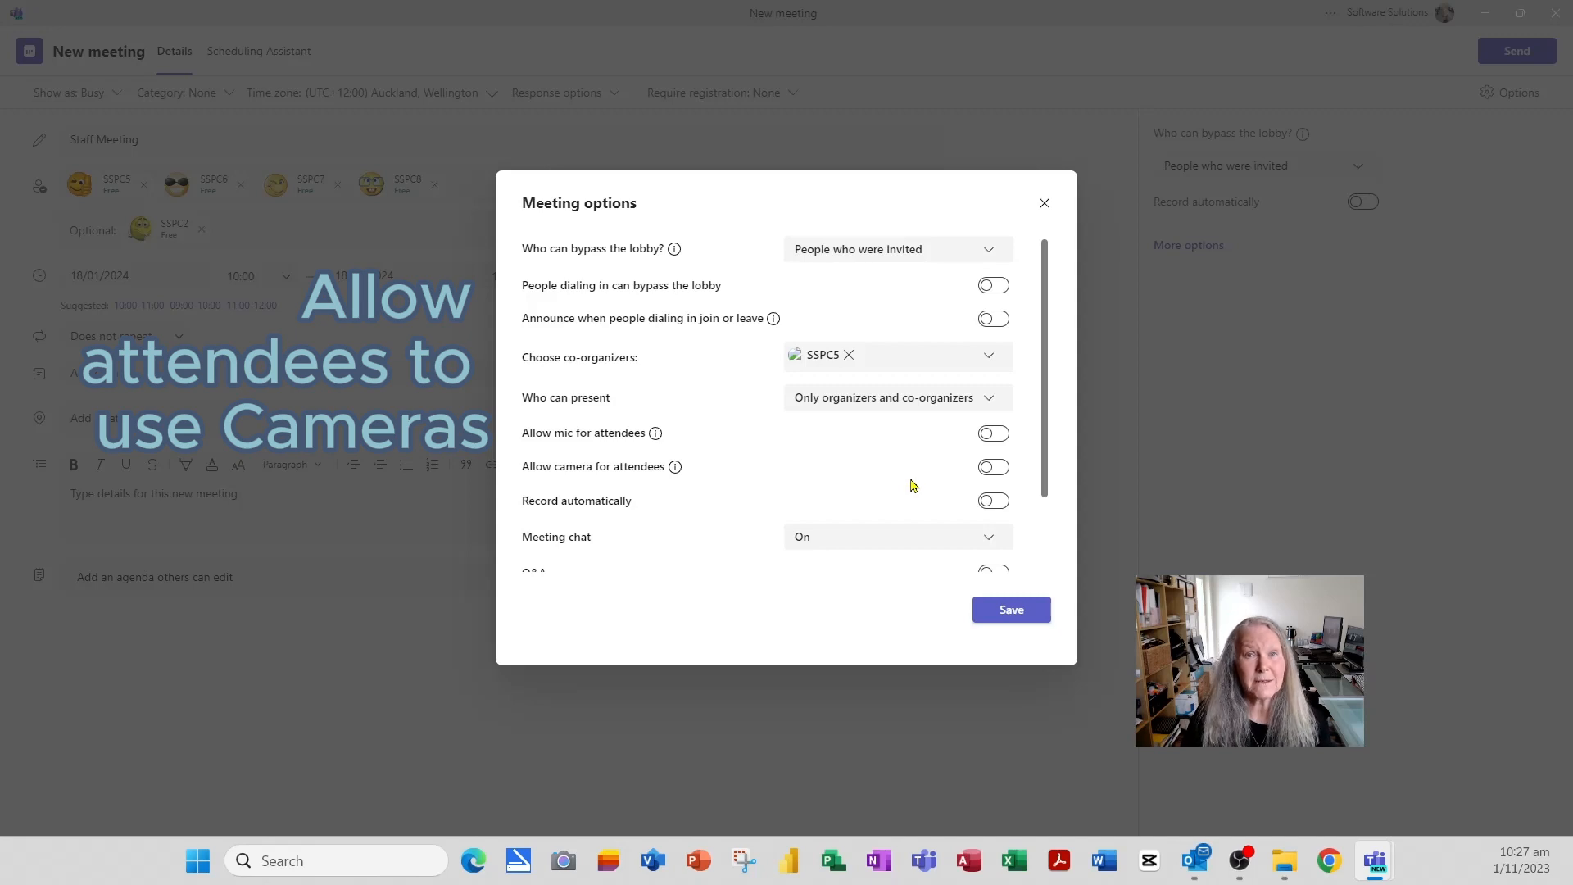
pyautogui.scroll(-2, 913, 486)
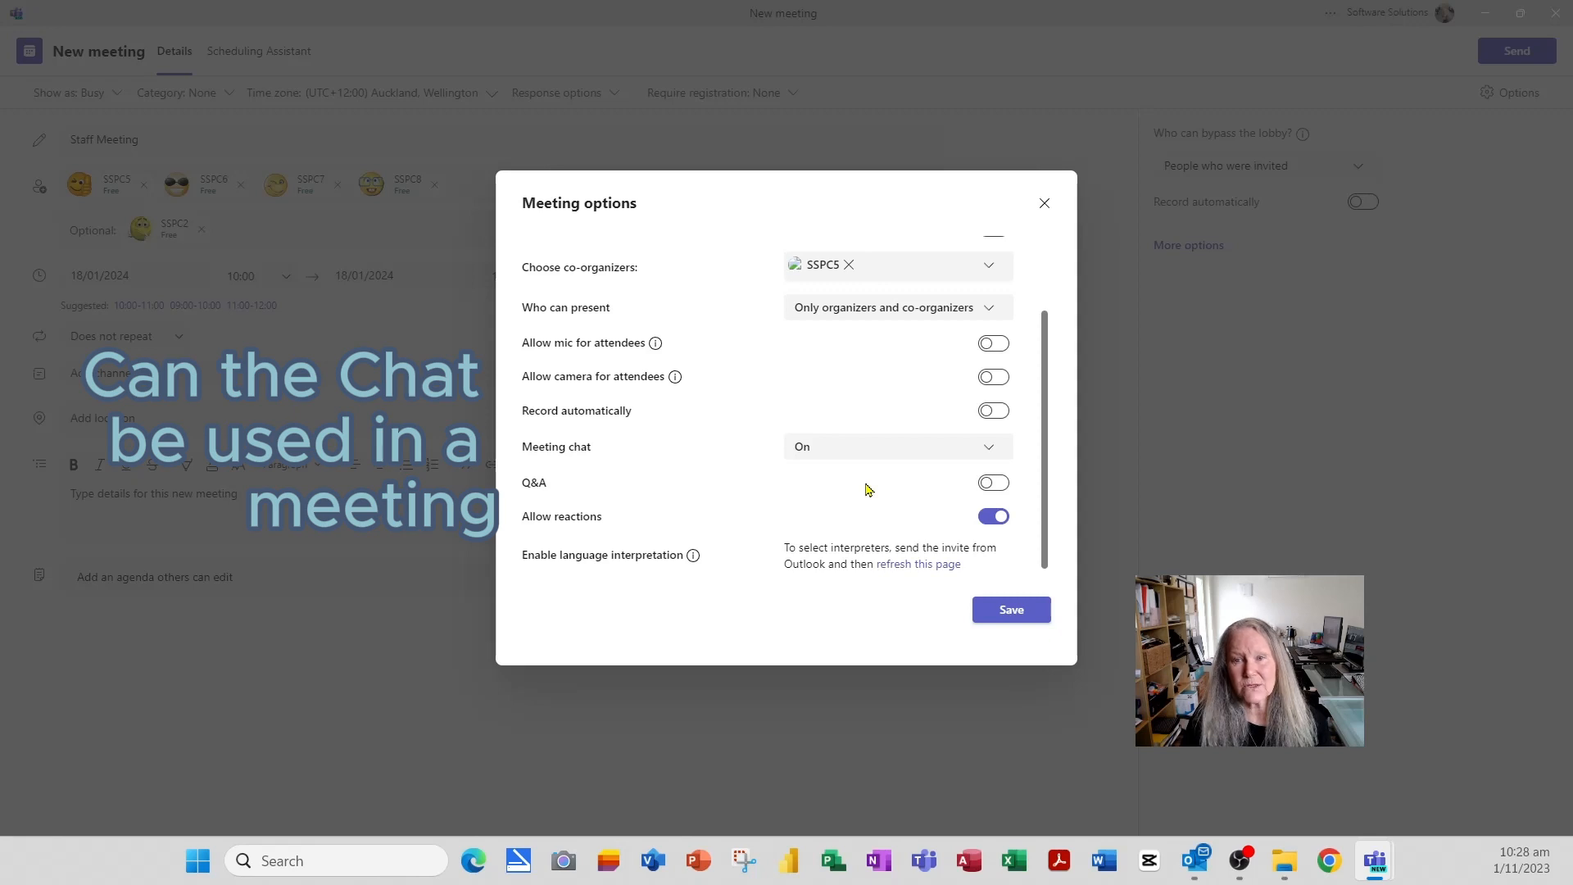
# - Set Meeting chat to Off, disable reactions, and save the meeting options
pyautogui.click(989, 449)
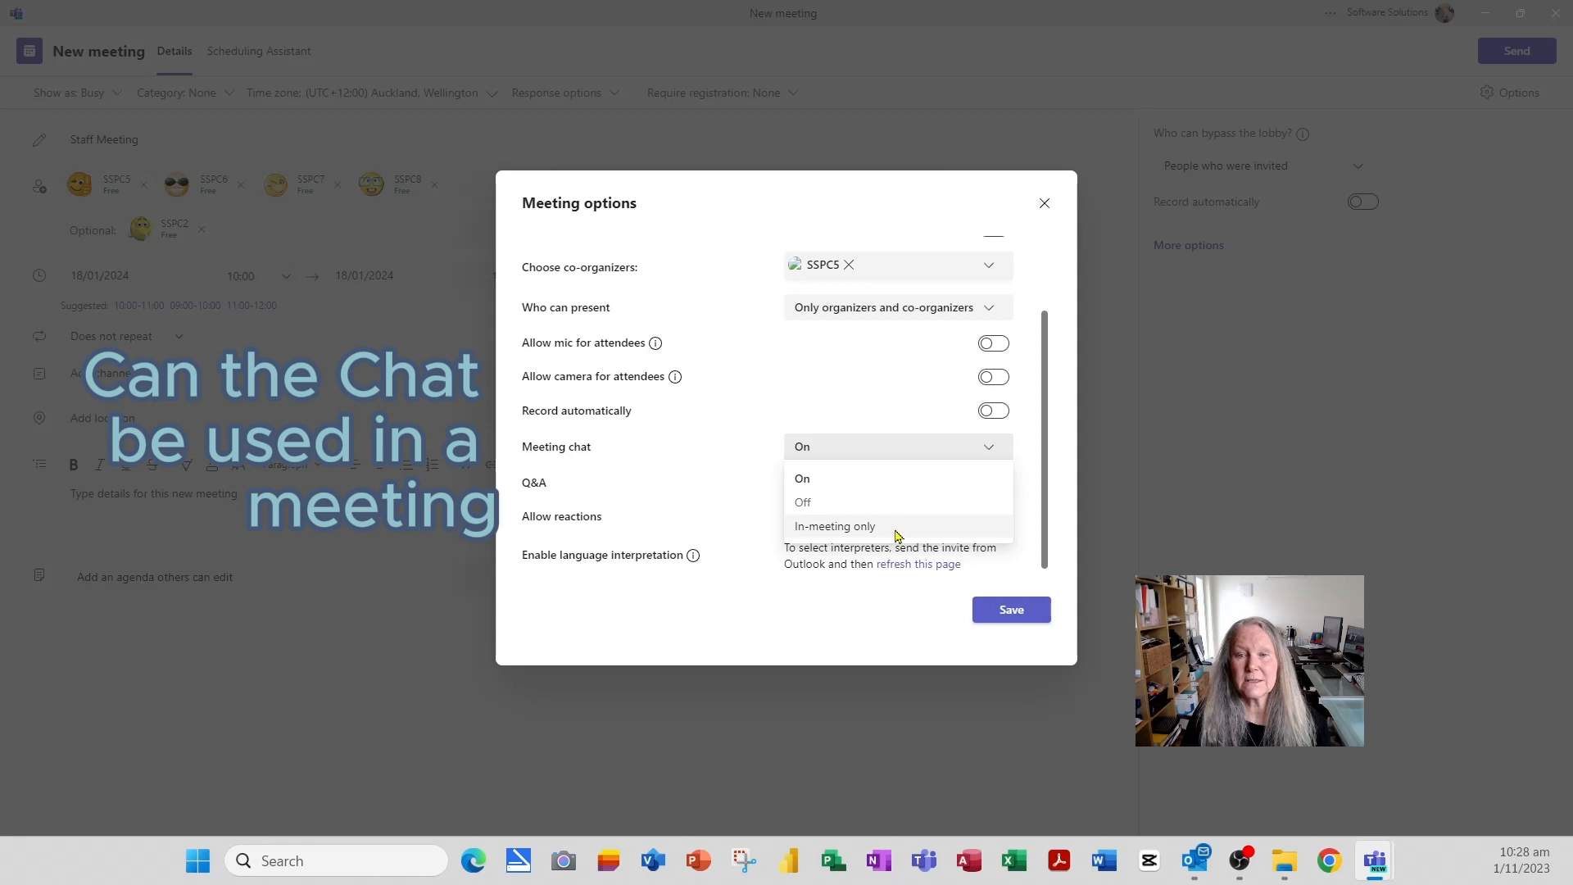
pyautogui.click(820, 504)
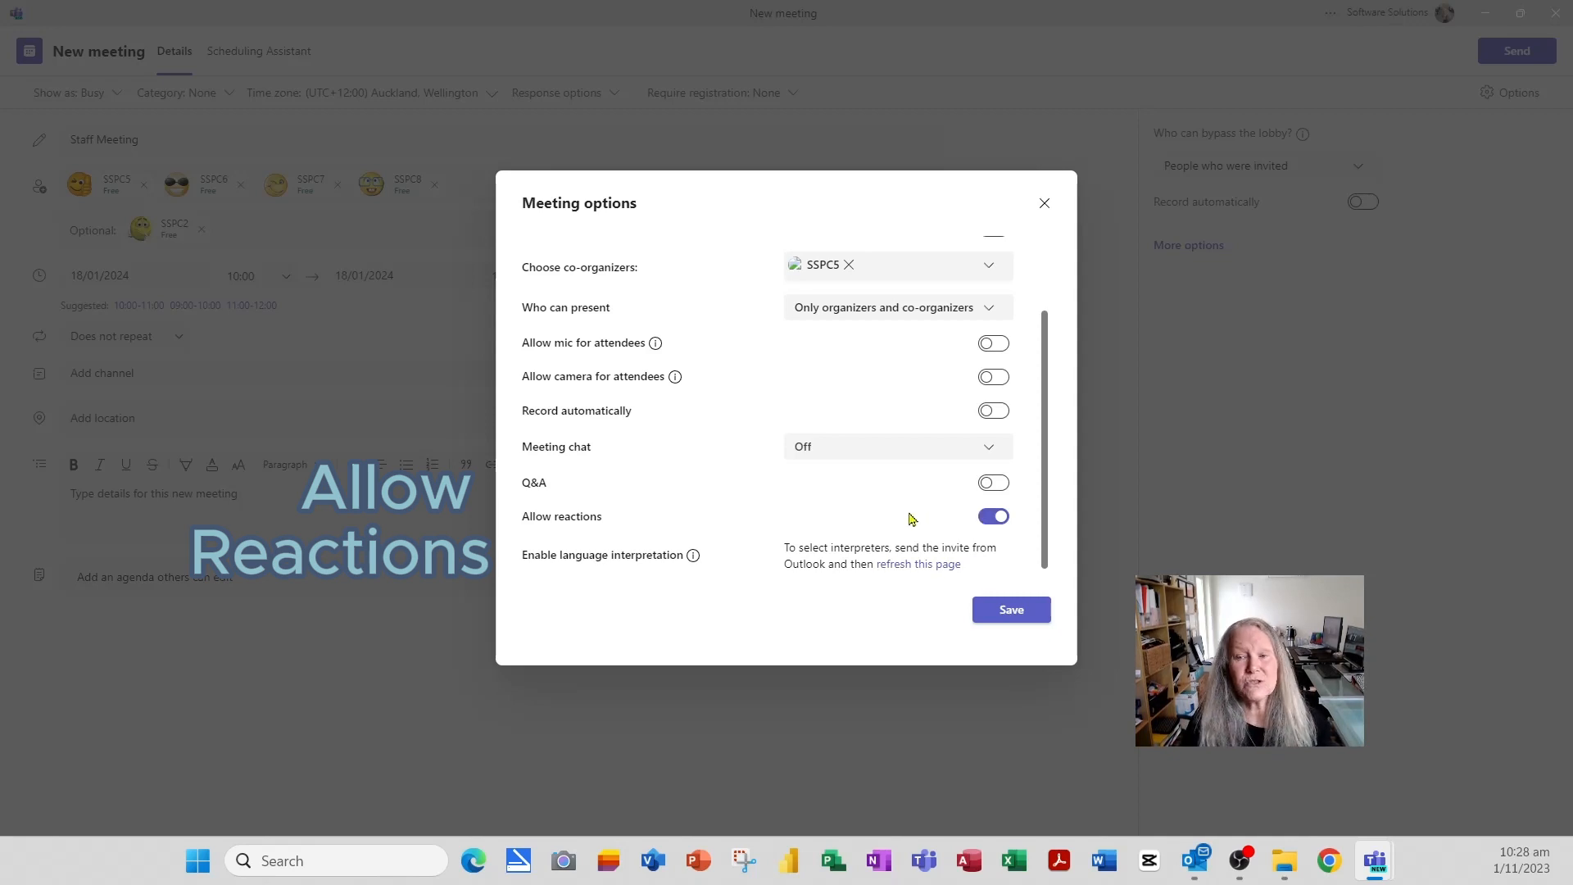
pyautogui.click(990, 523)
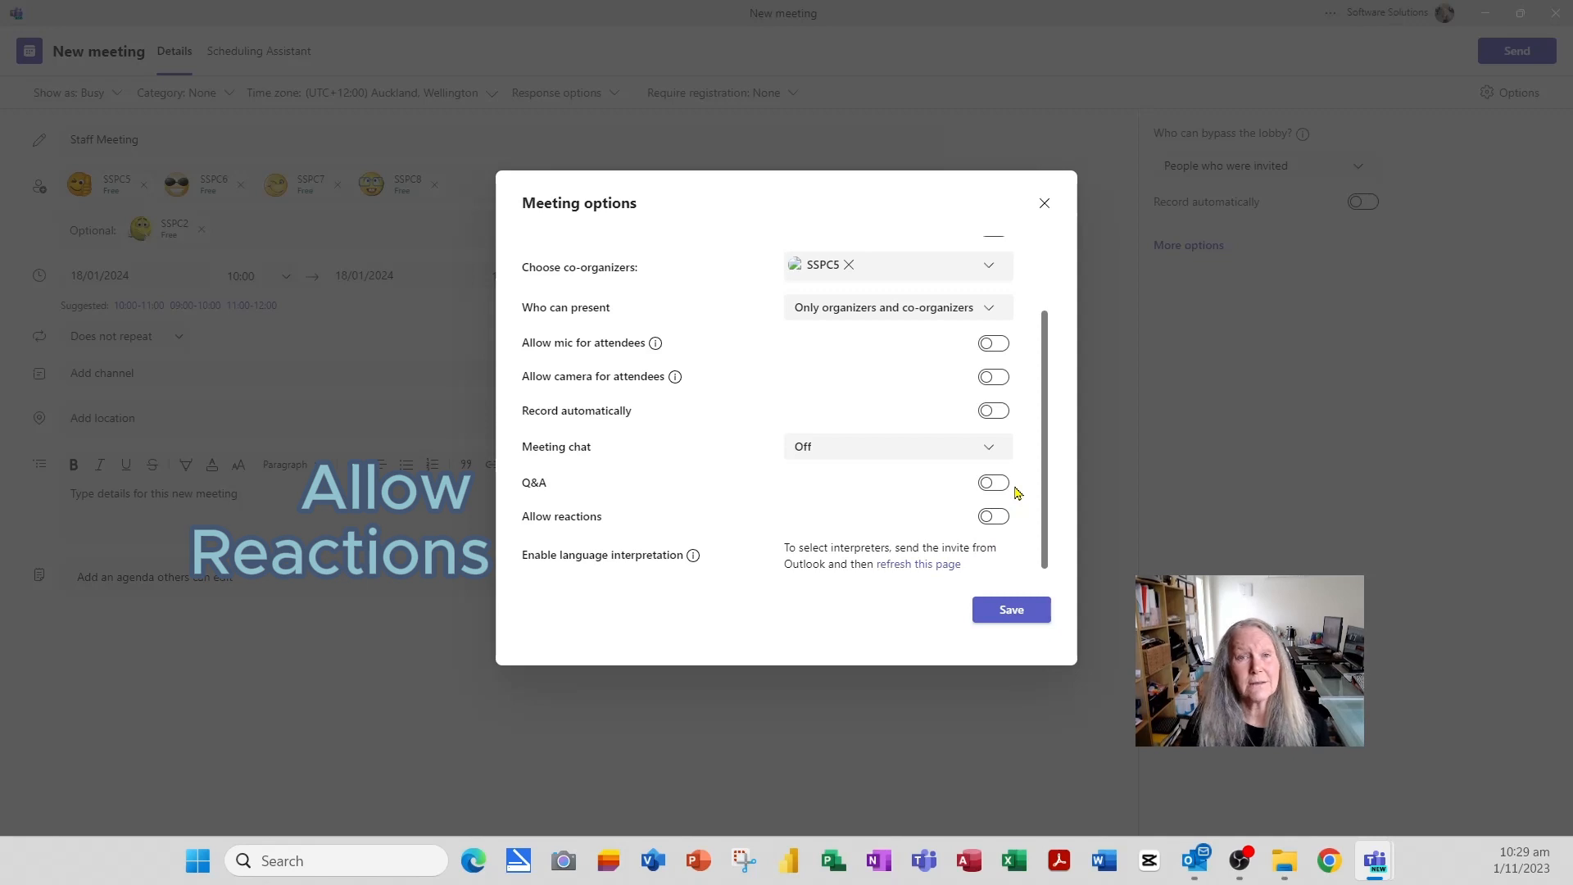
pyautogui.click(1013, 614)
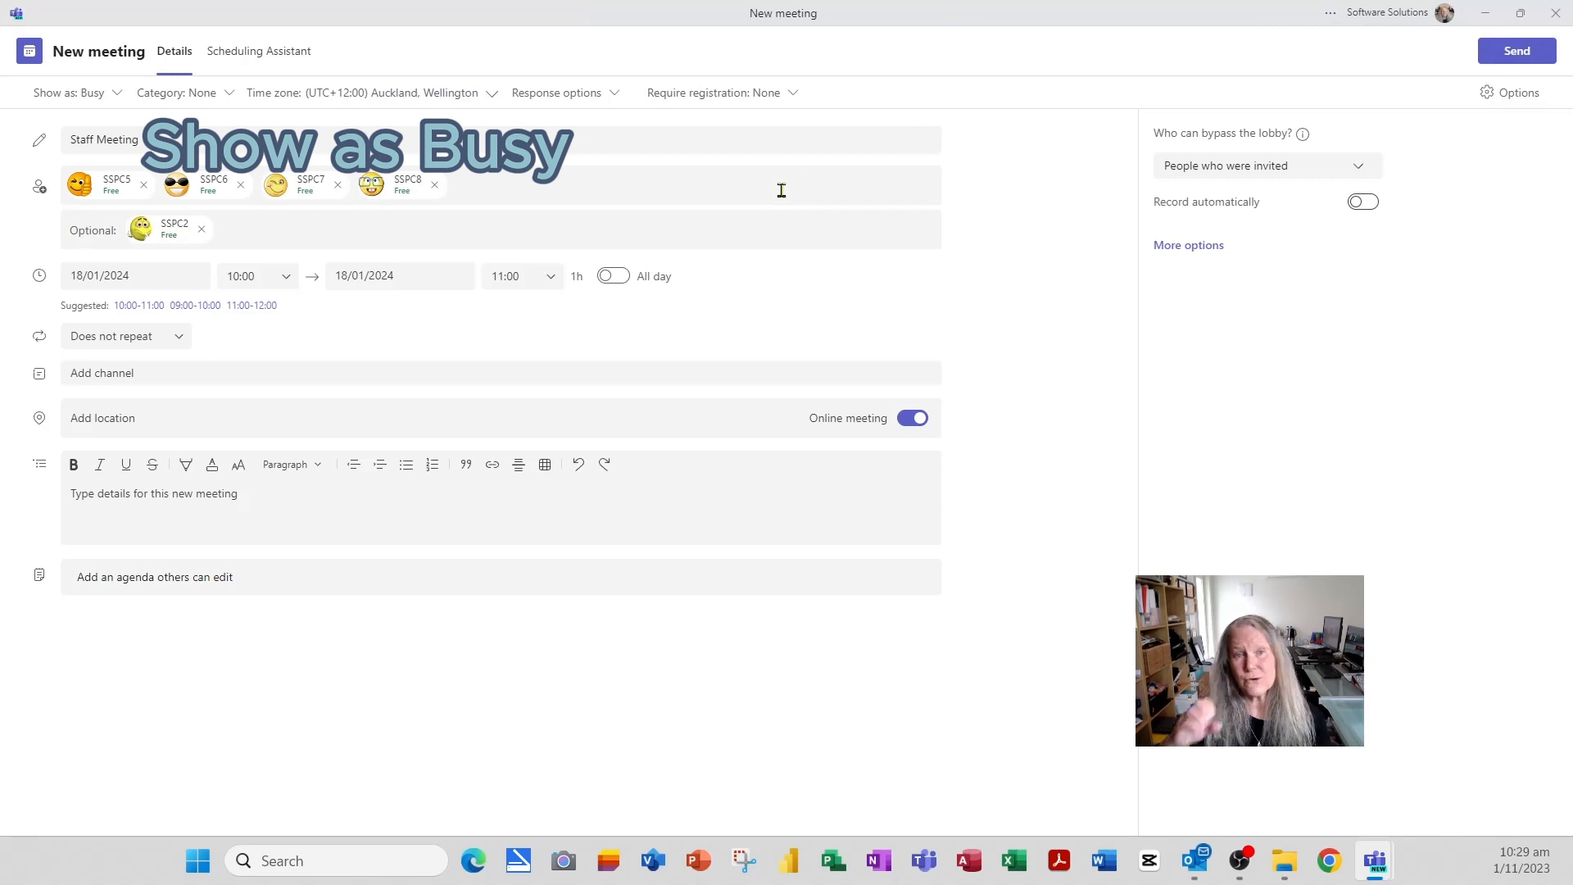
# - Open the 'Show as: Busy' dropdown to view the availability status options
pyautogui.click(118, 94)
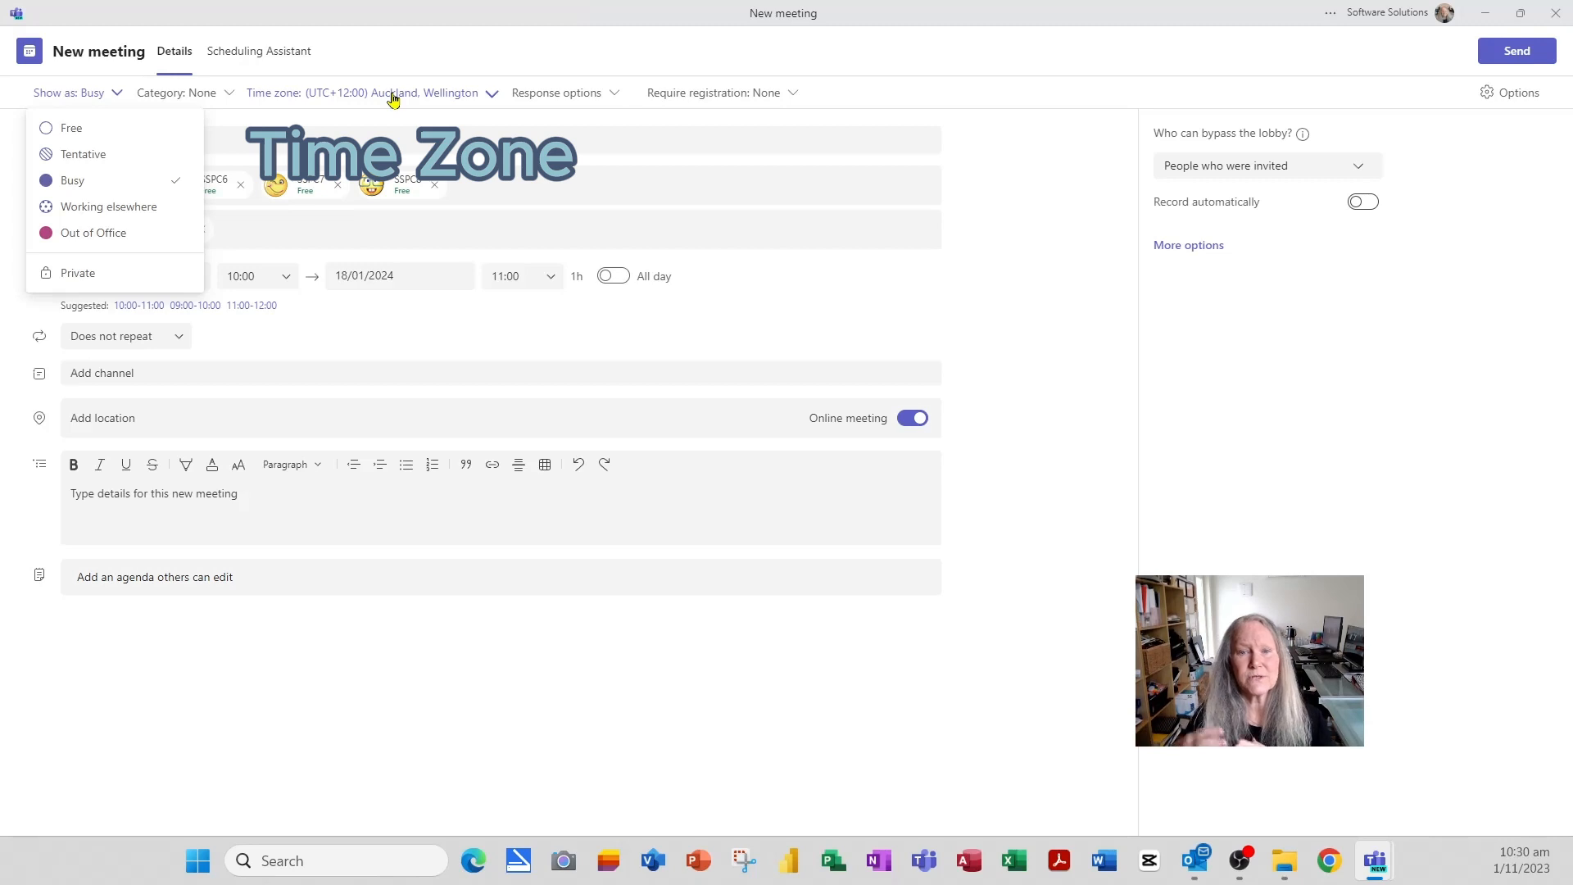
# - Dismiss the Show as list, leaving the status at Busy
pyautogui.click(402, 336)
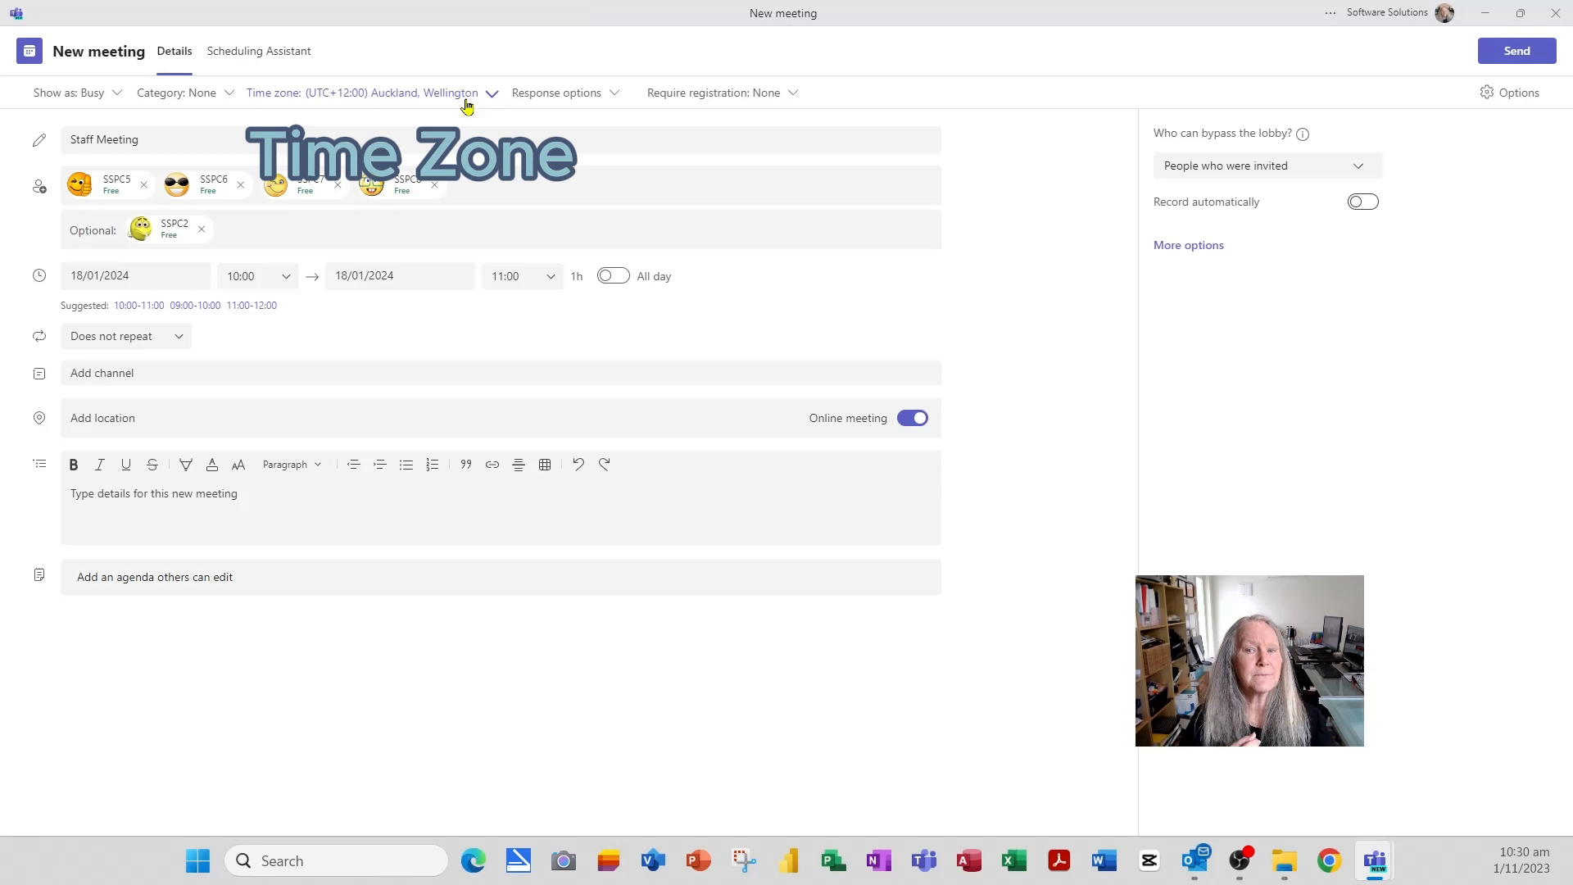
# - Check the Staff Meeting's Response options, then show the Require registration choices, still set to None
pyautogui.click(586, 98)
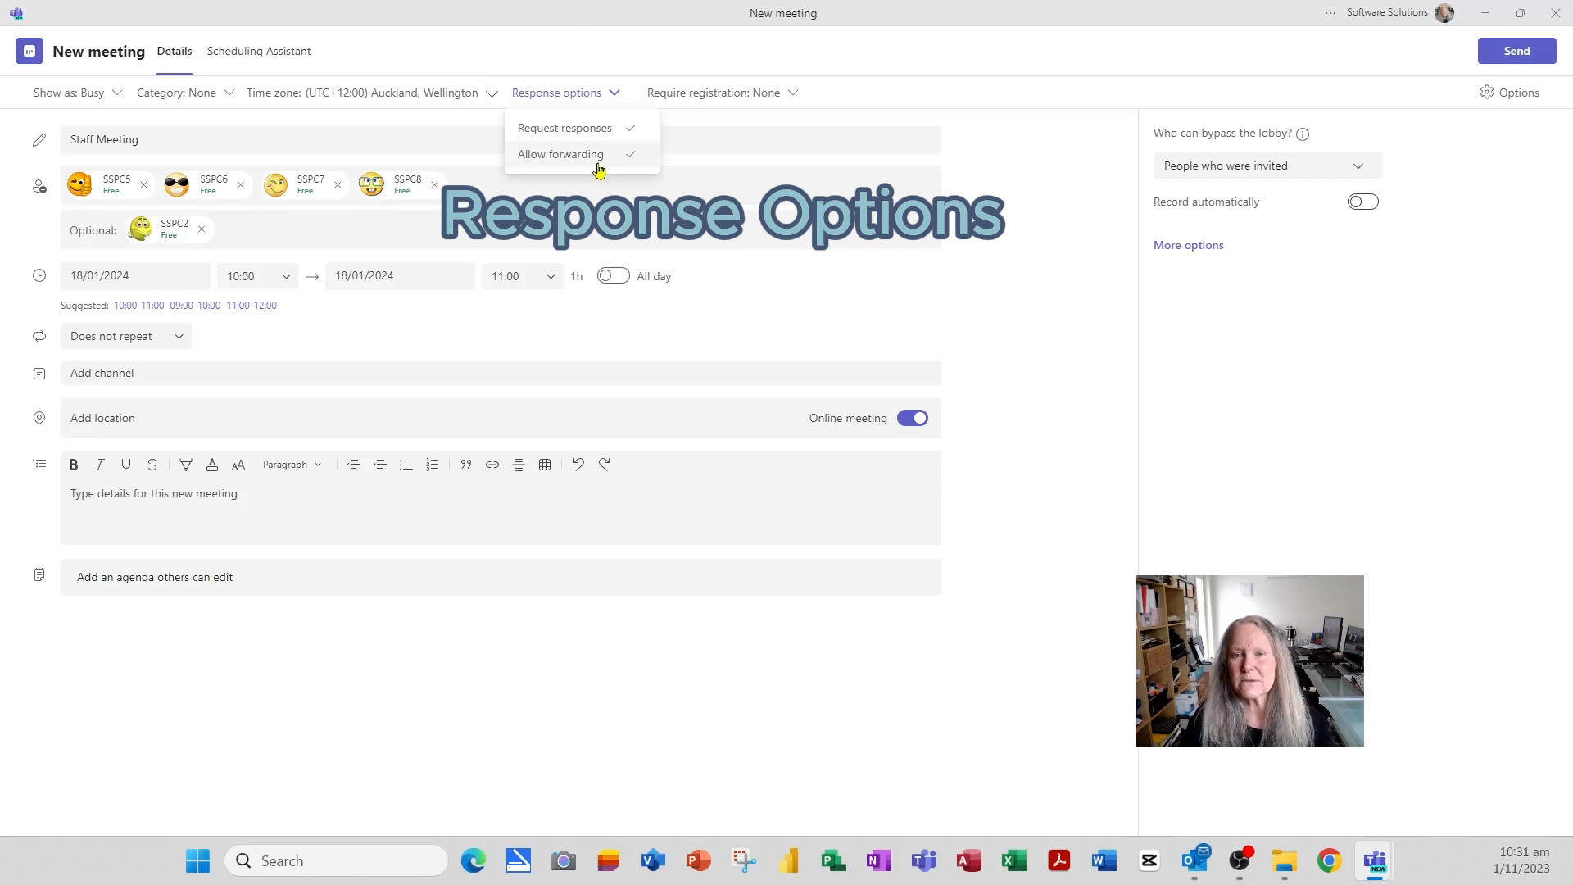
pyautogui.click(792, 94)
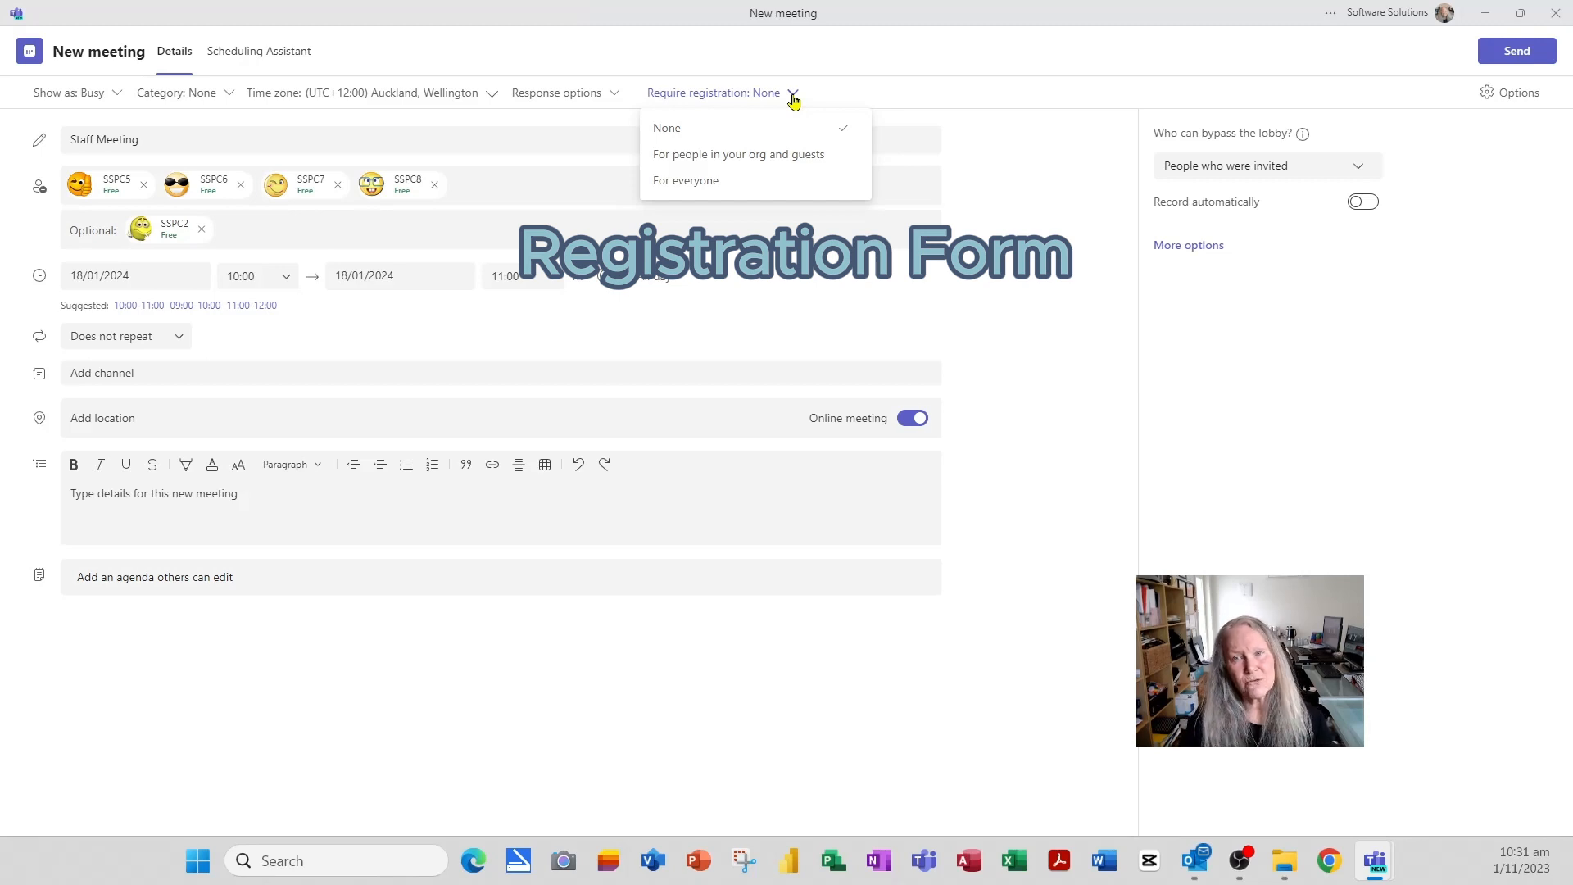
# - Set Require registration to For everyone and continue to the Webinar registration page
pyautogui.click(685, 182)
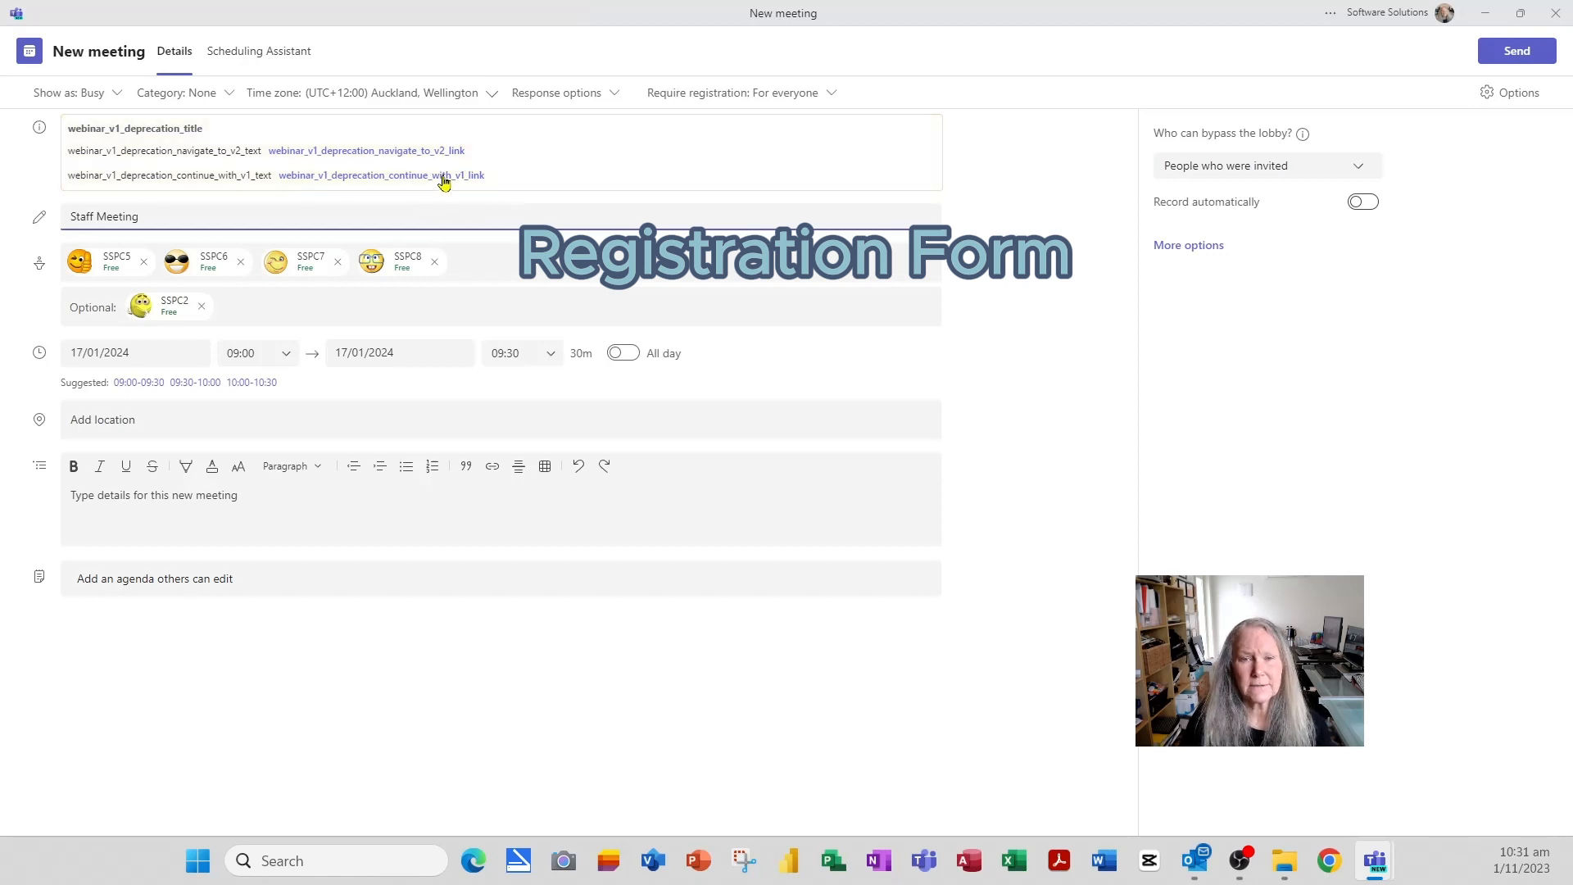
pyautogui.click(444, 181)
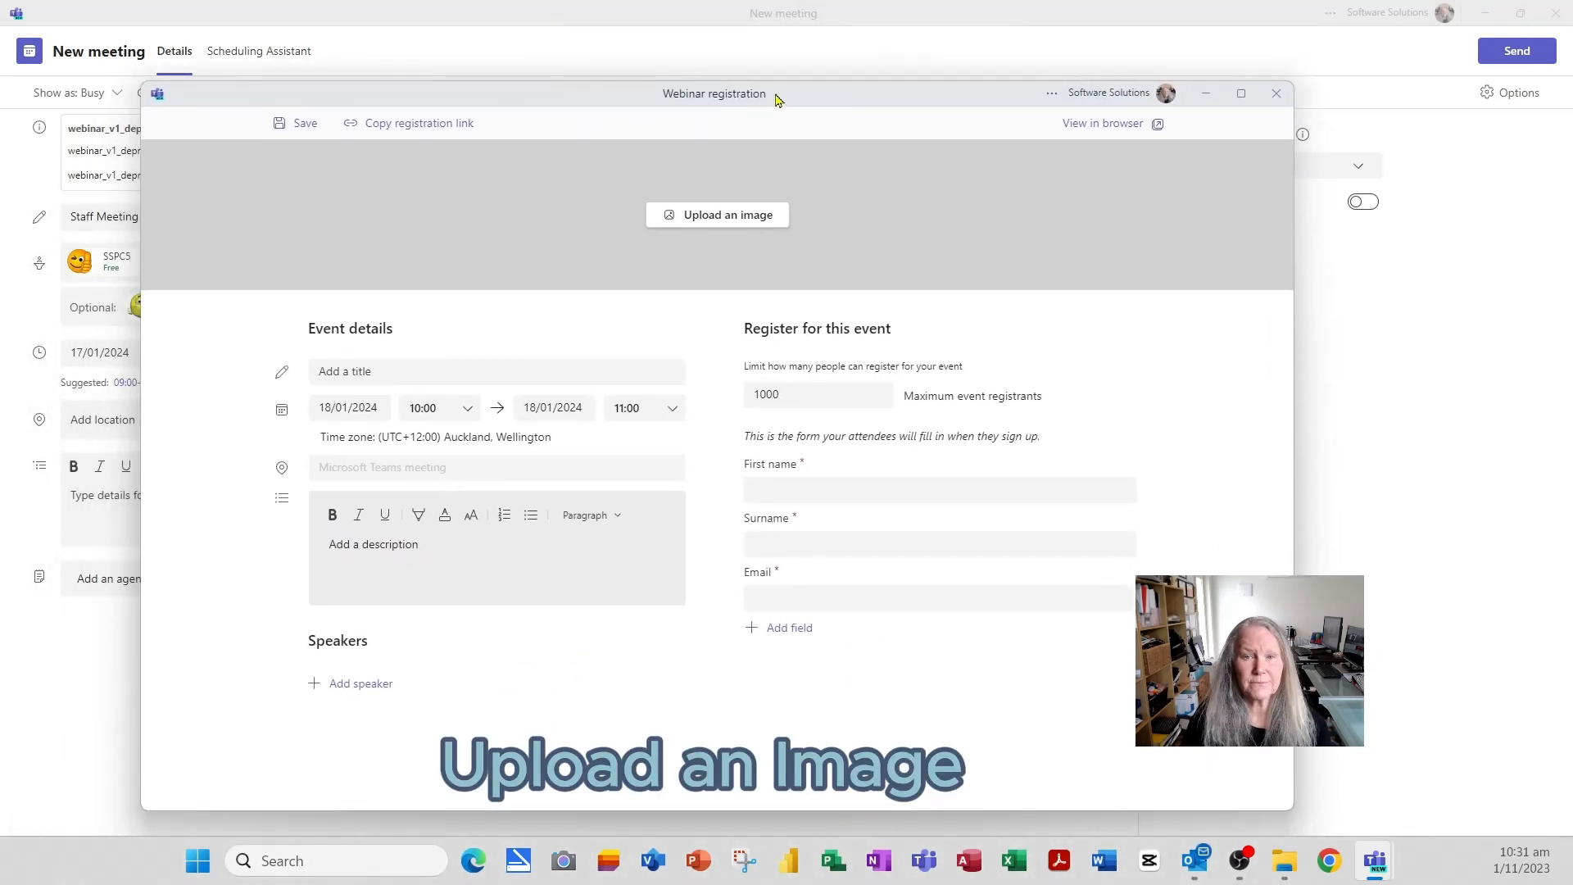
# - Upload the lighthouse photo as the page banner, framed on the lighthouse and sky
pyautogui.click(740, 223)
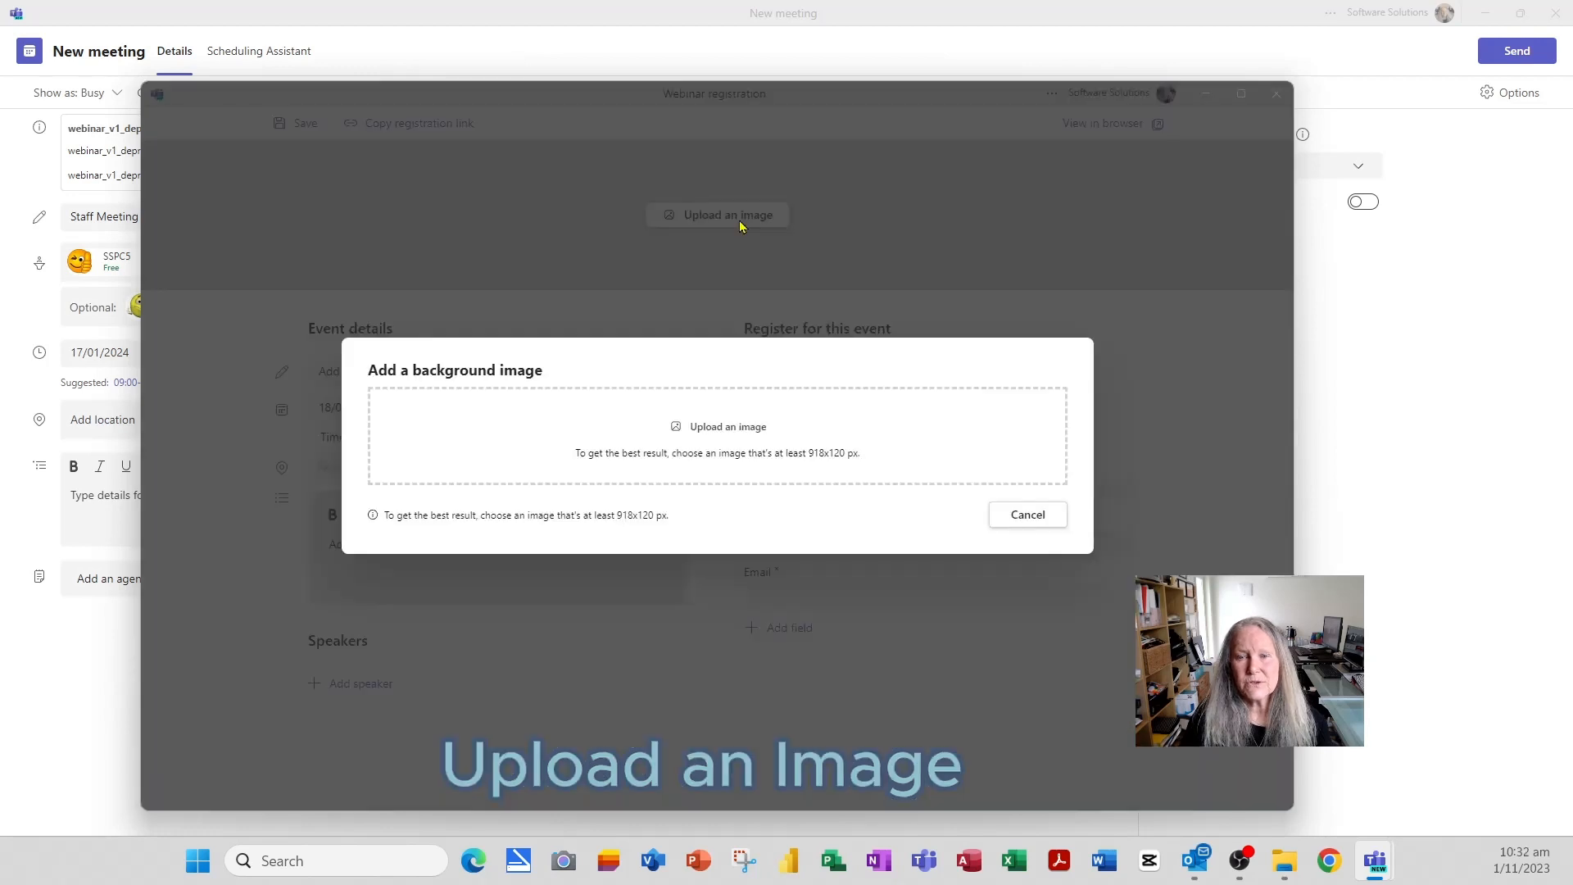
pyautogui.click(713, 428)
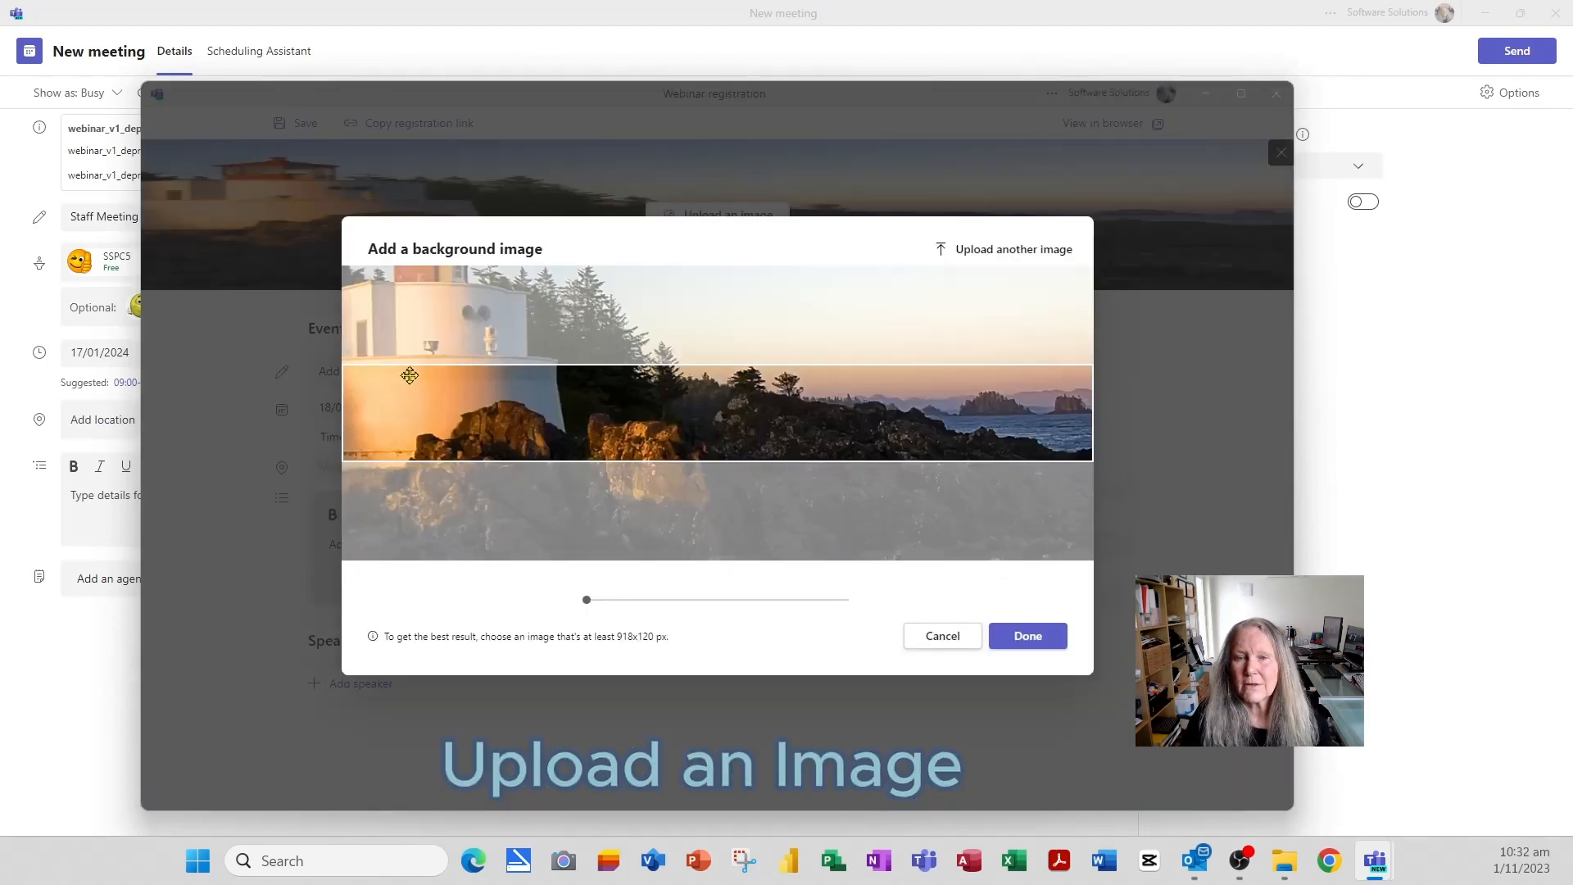
pyautogui.moveTo(711, 427); pyautogui.dragTo(737, 608)
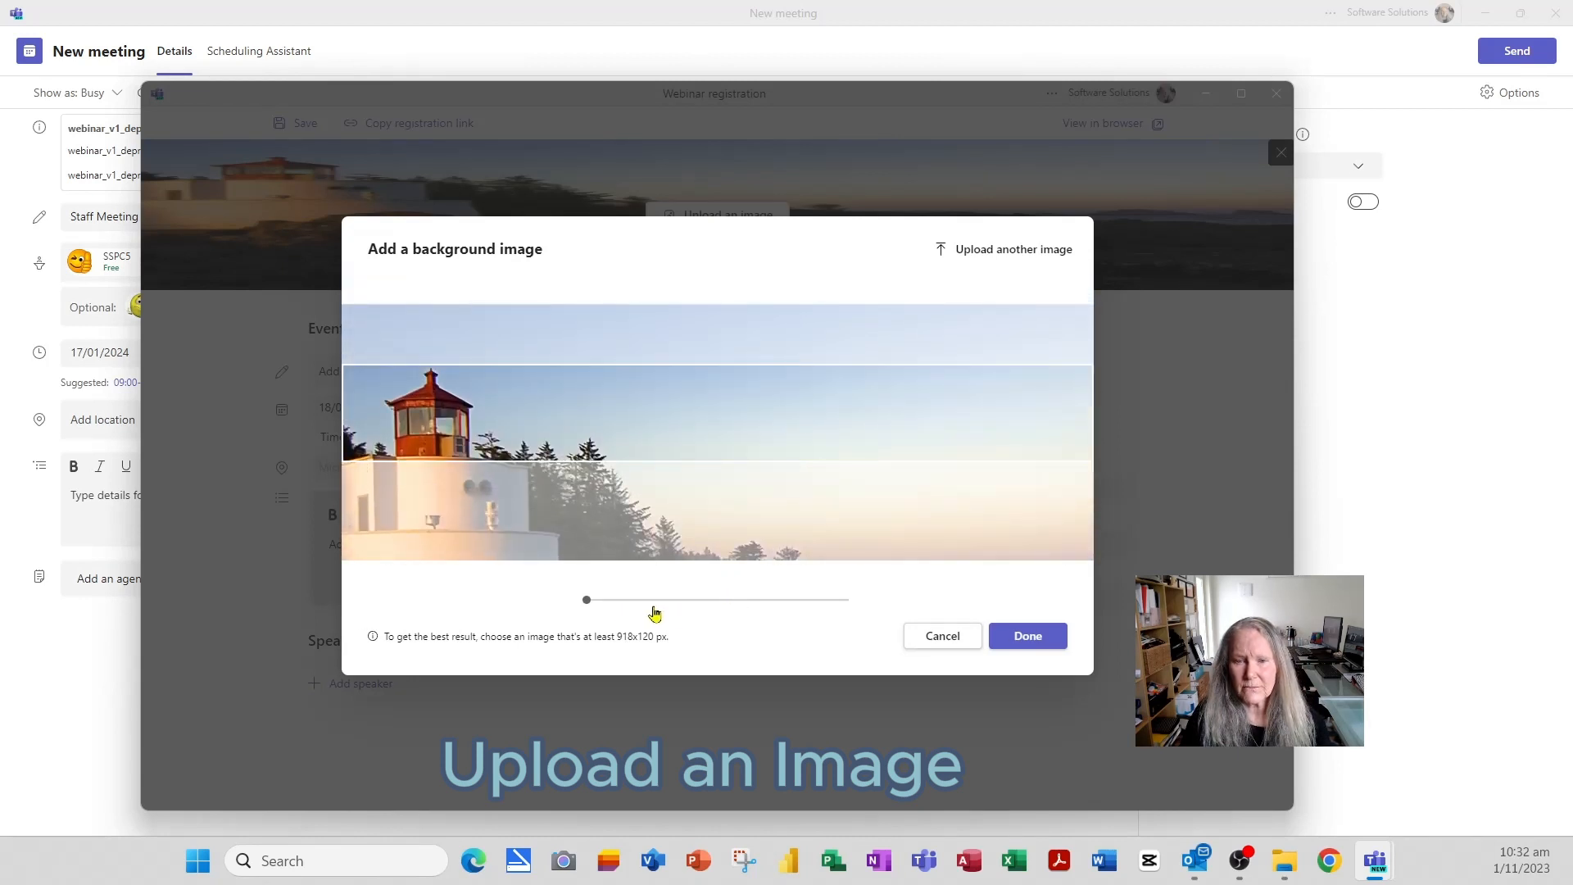
pyautogui.moveTo(587, 600)
pyautogui.mouseDown()
pyautogui.moveTo(641, 602)
pyautogui.moveTo(585, 601)
pyautogui.mouseUp()
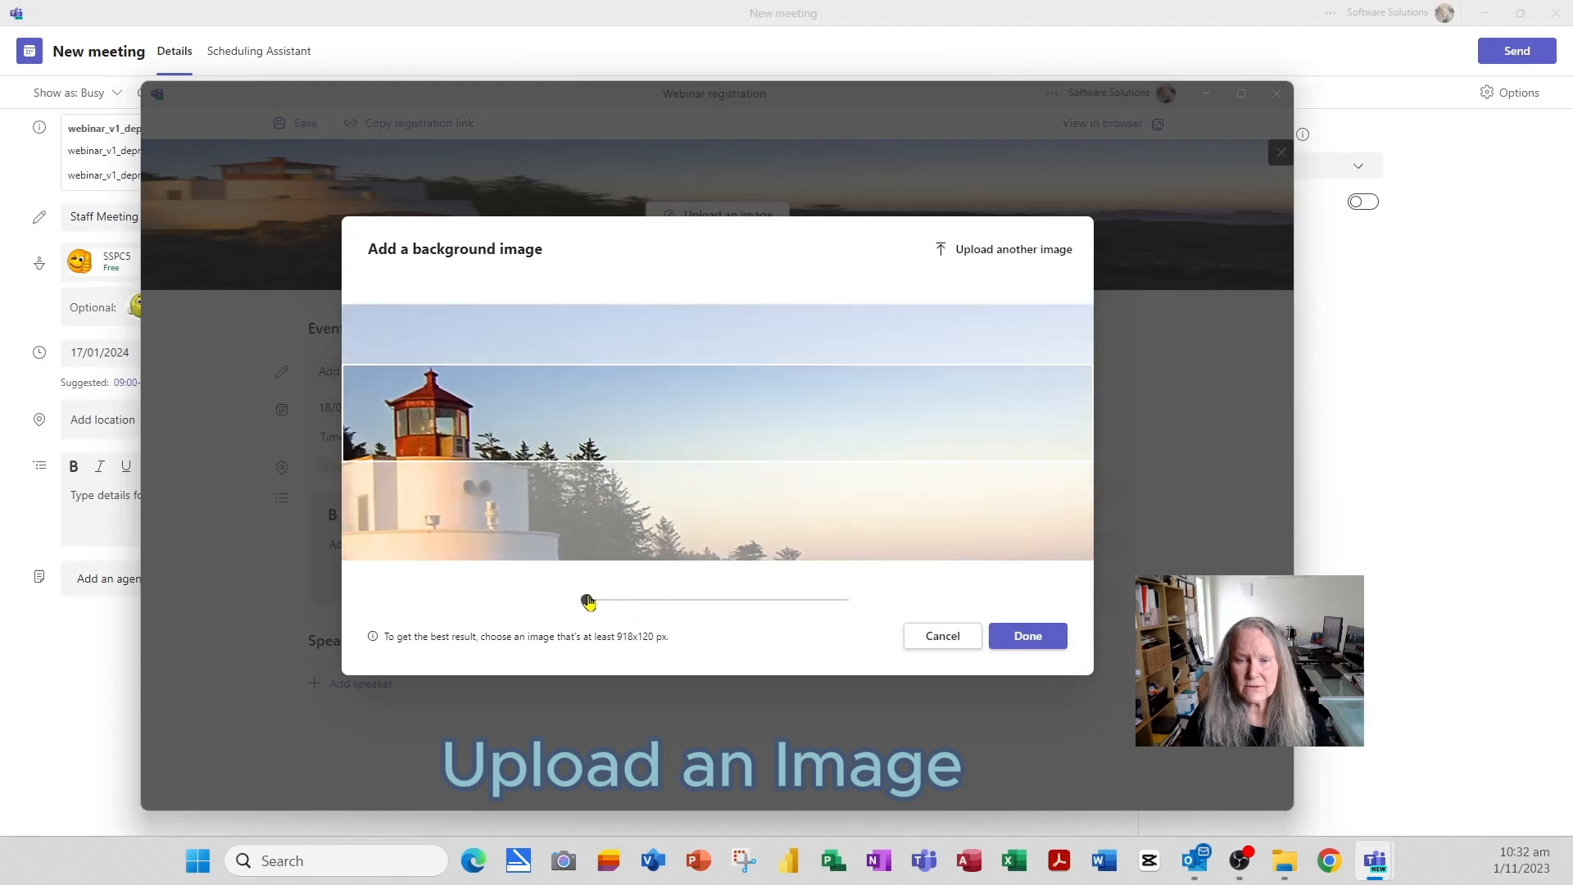
pyautogui.click(1026, 637)
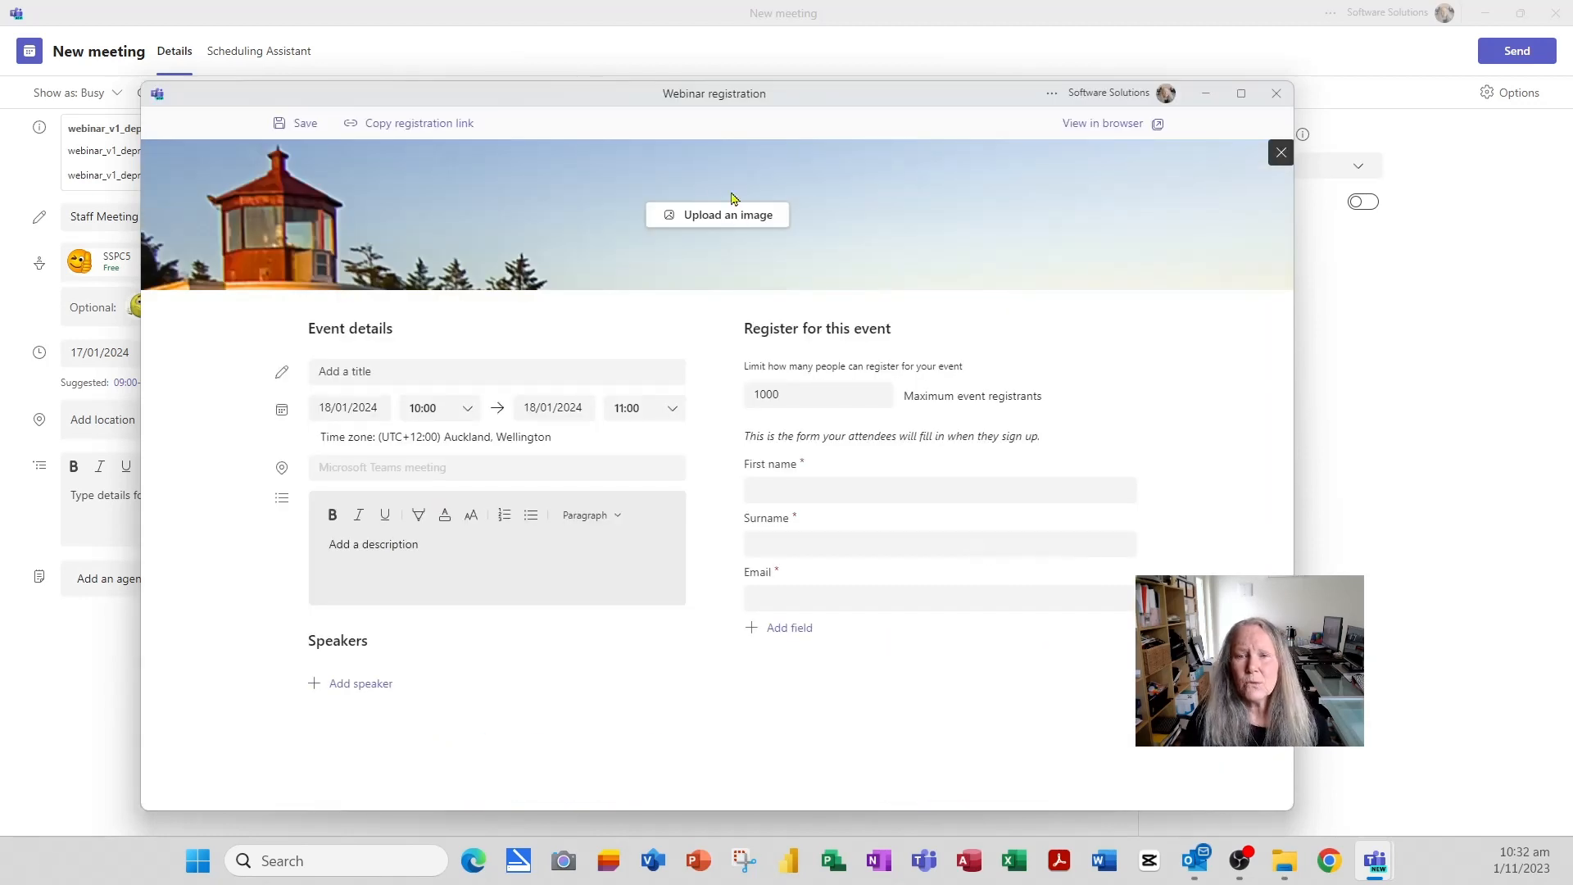
# - Enter the title 'Staff Get Together' and description 'All staff are encouraged to attend.'
pyautogui.click(359, 371)
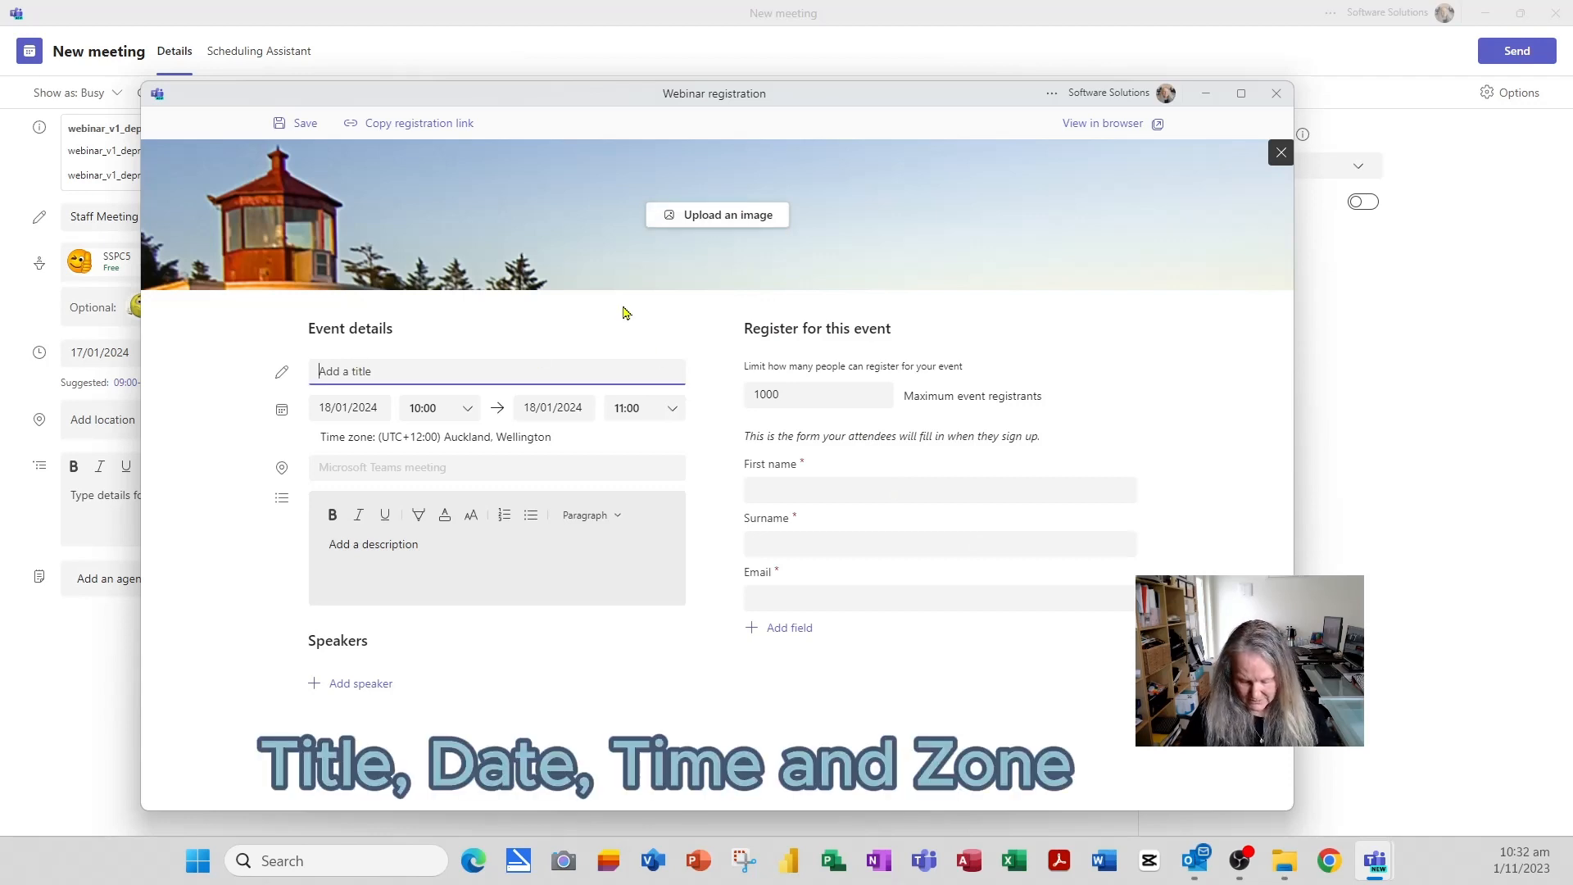
pyautogui.write('Staff G')
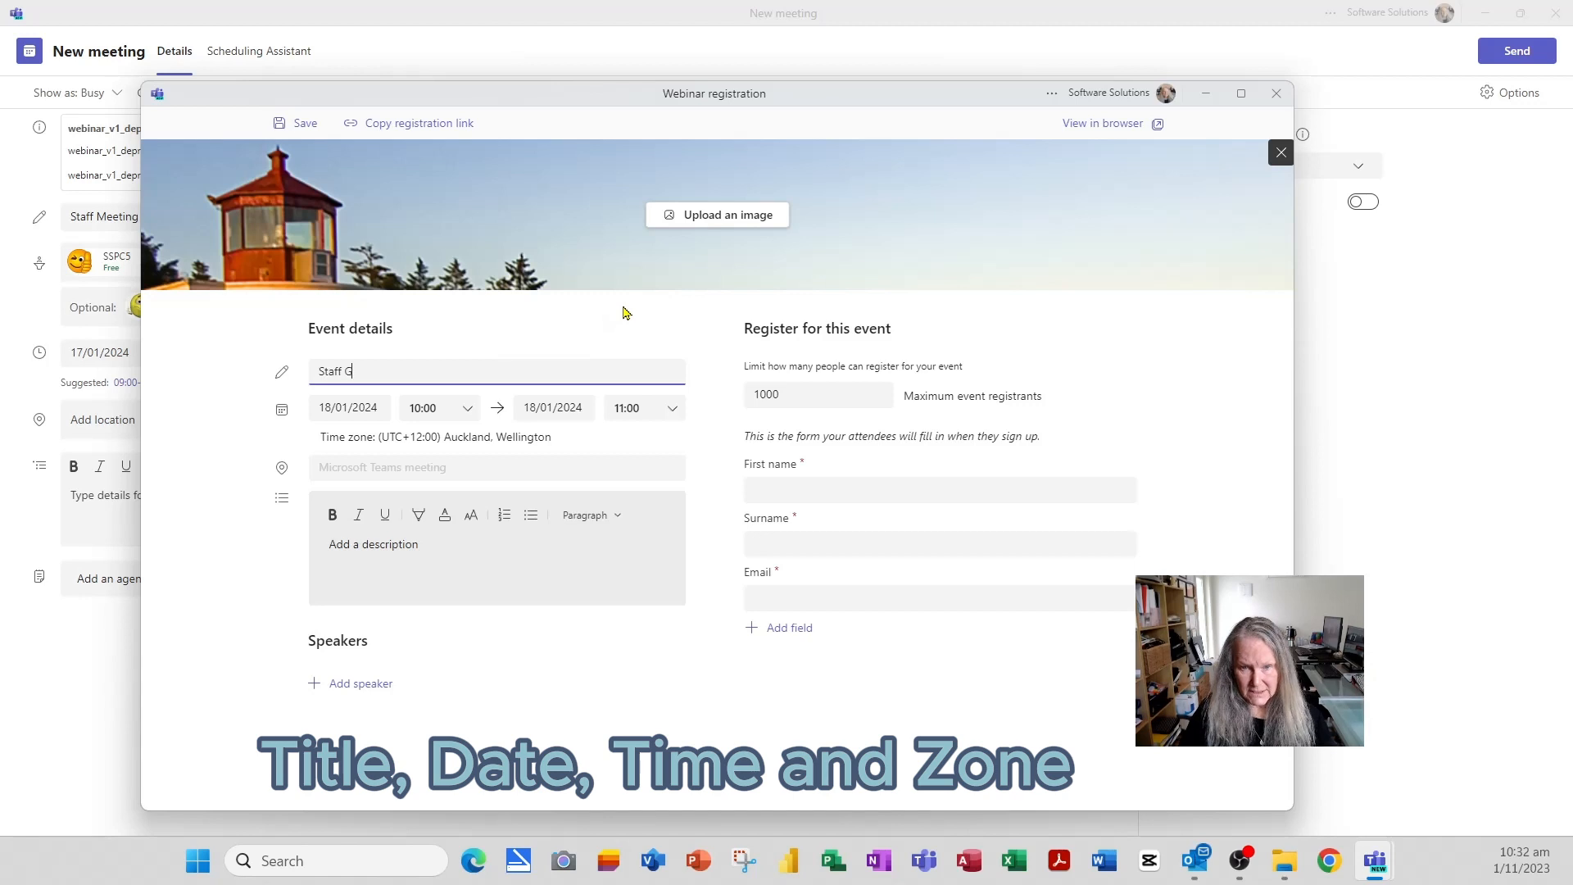
pyautogui.write('et Together')
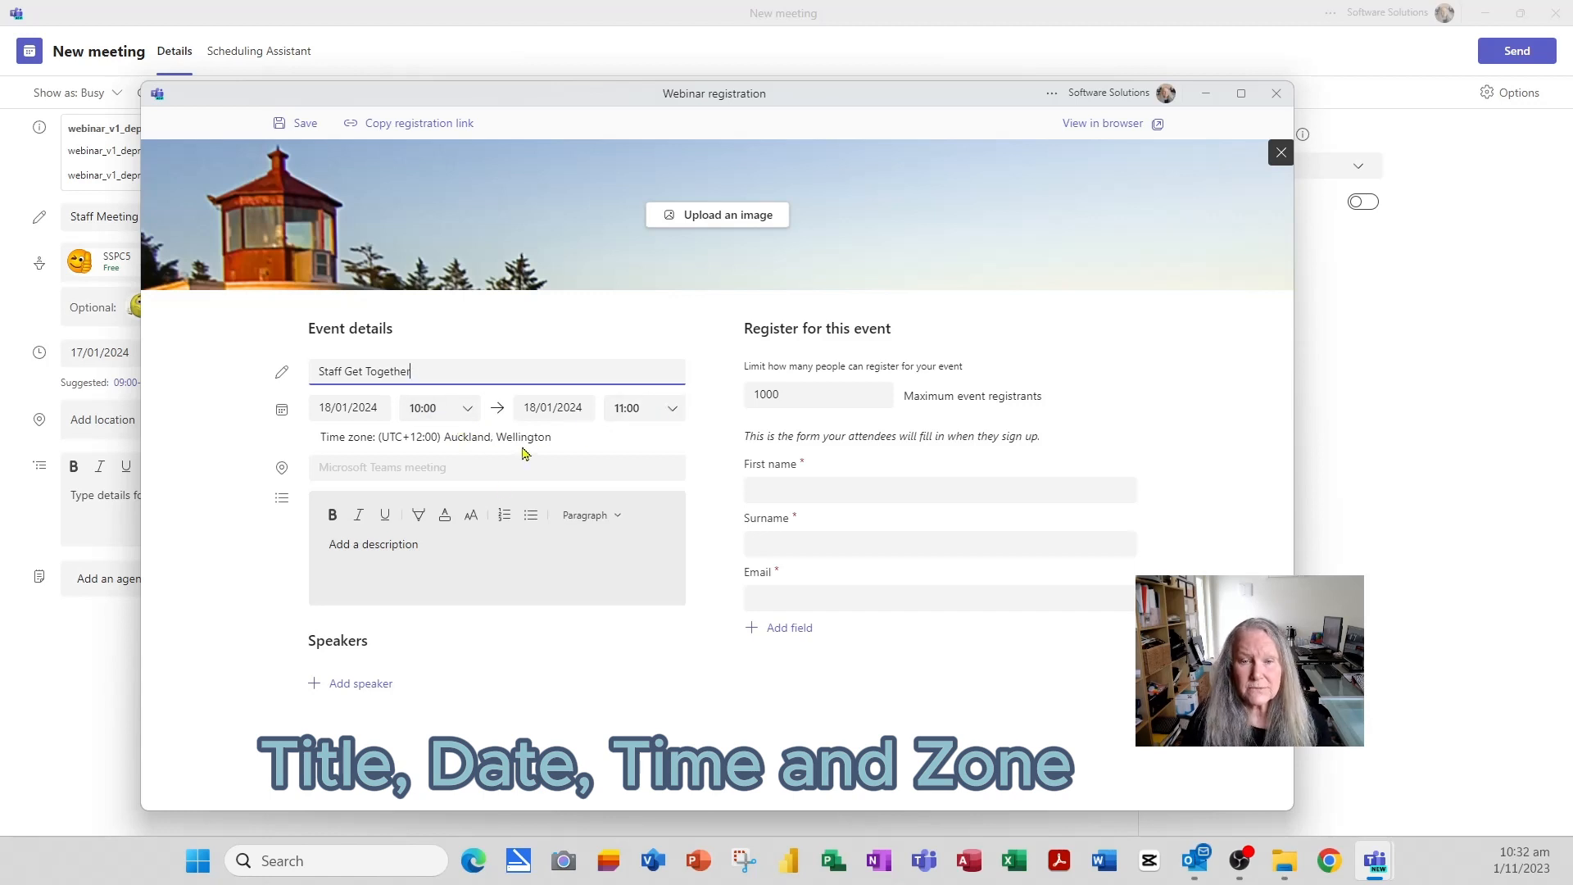
pyautogui.click(410, 540)
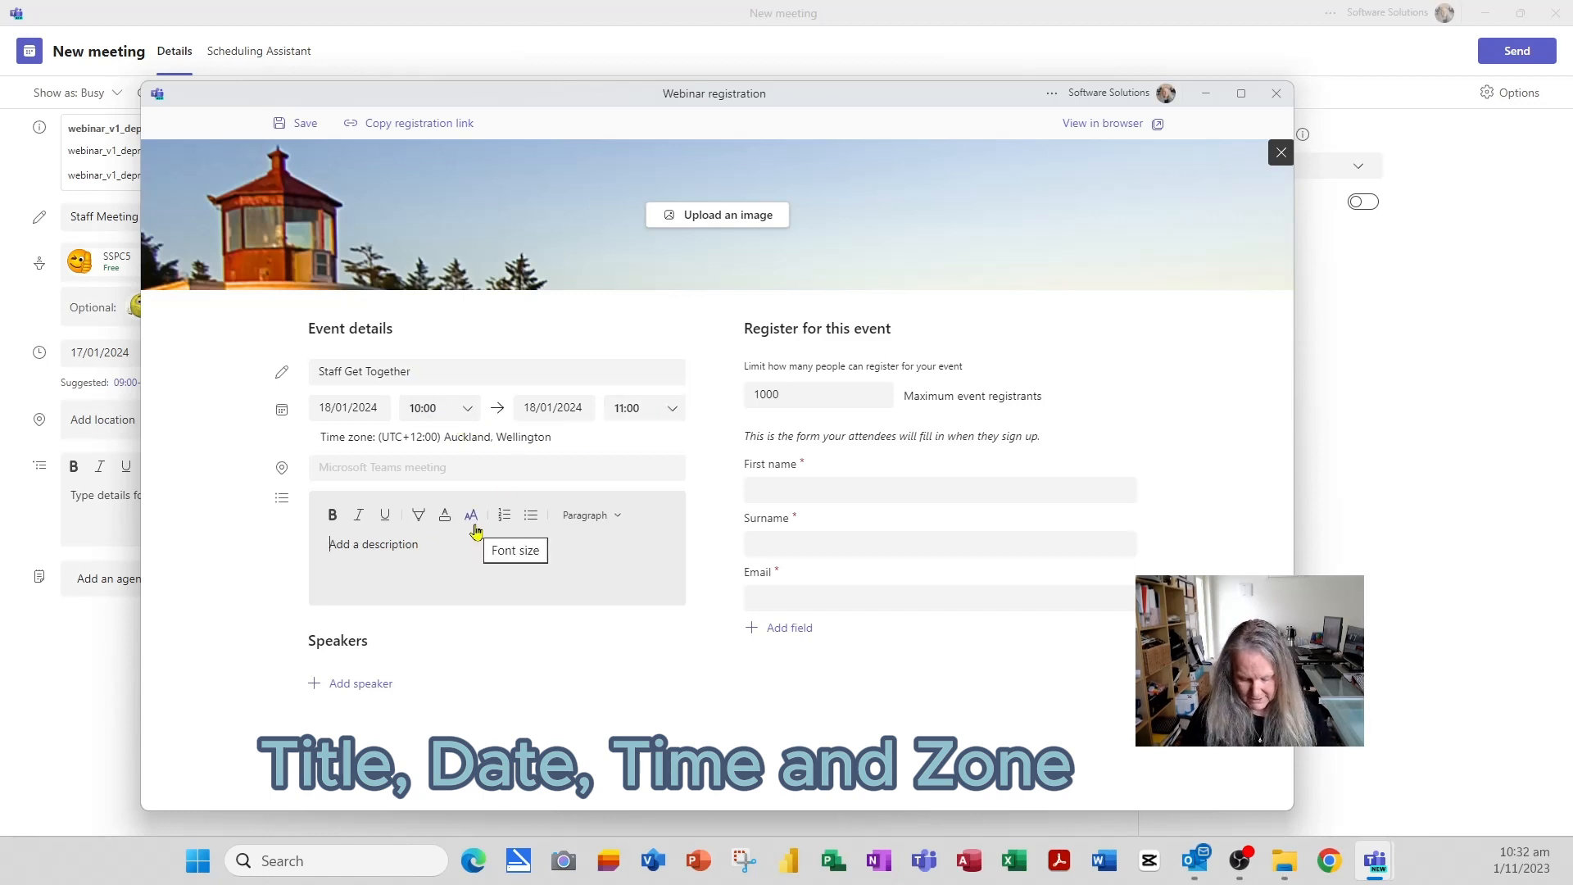
pyautogui.write('All staff are')
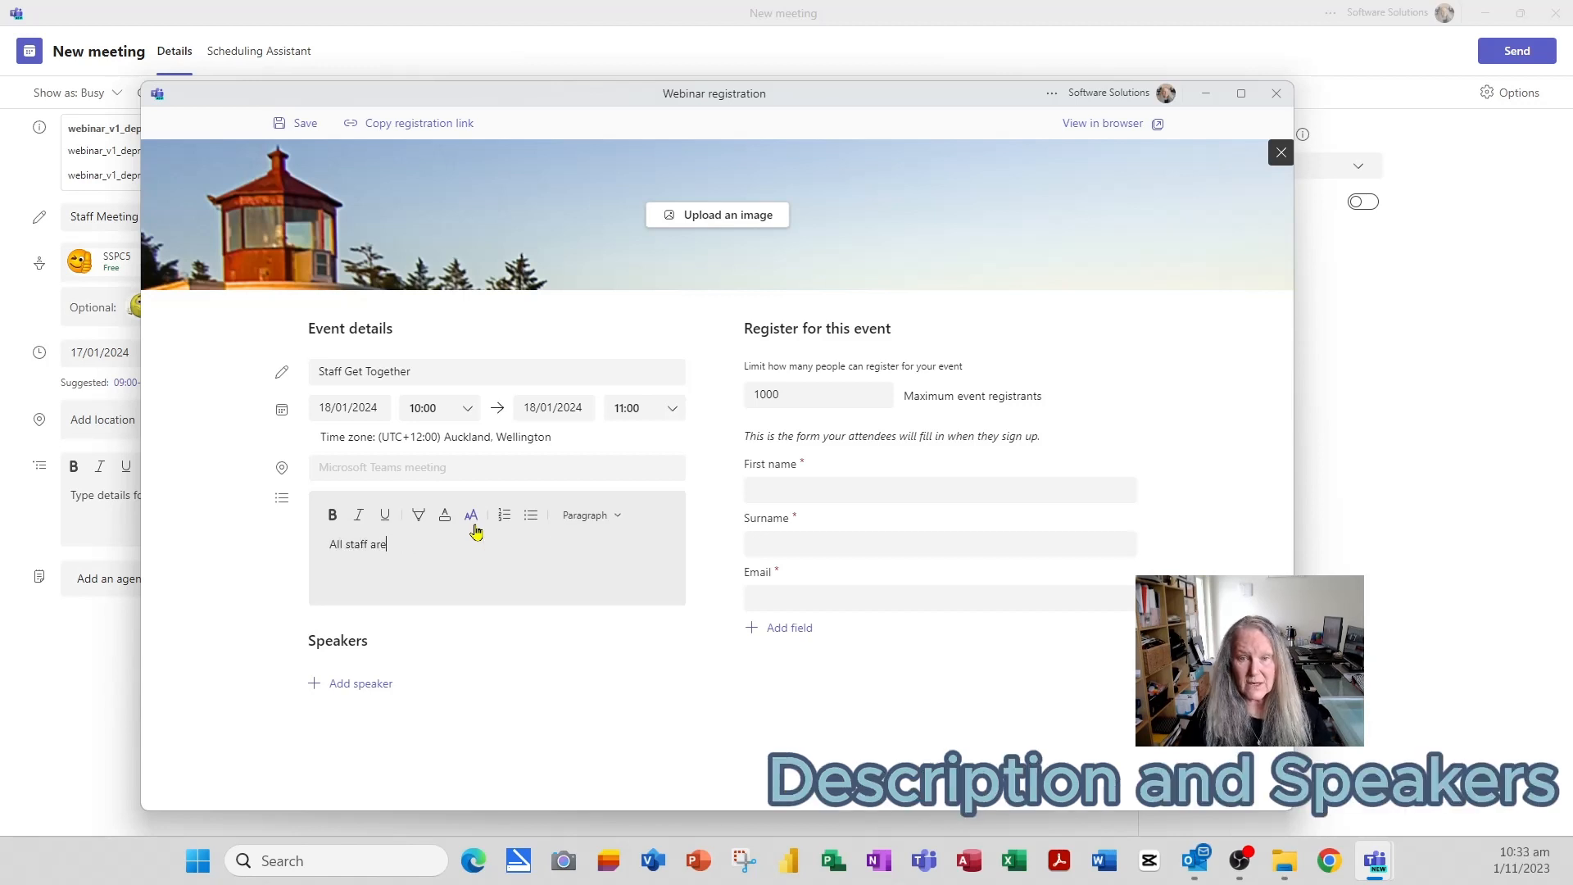
pyautogui.write(' encouraged')
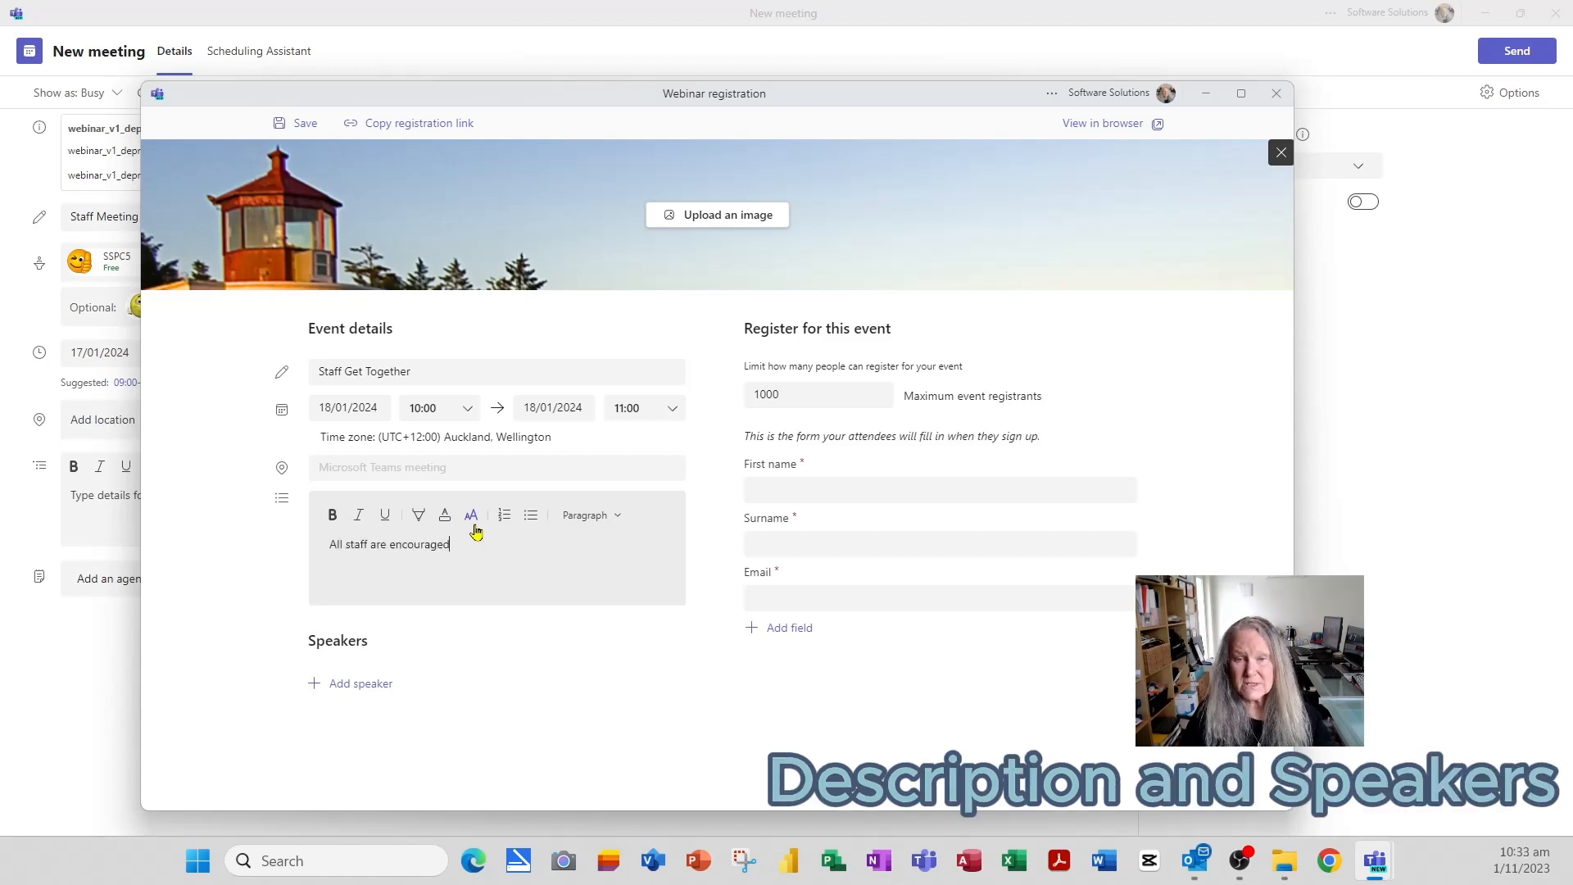
pyautogui.write(' to attend.')
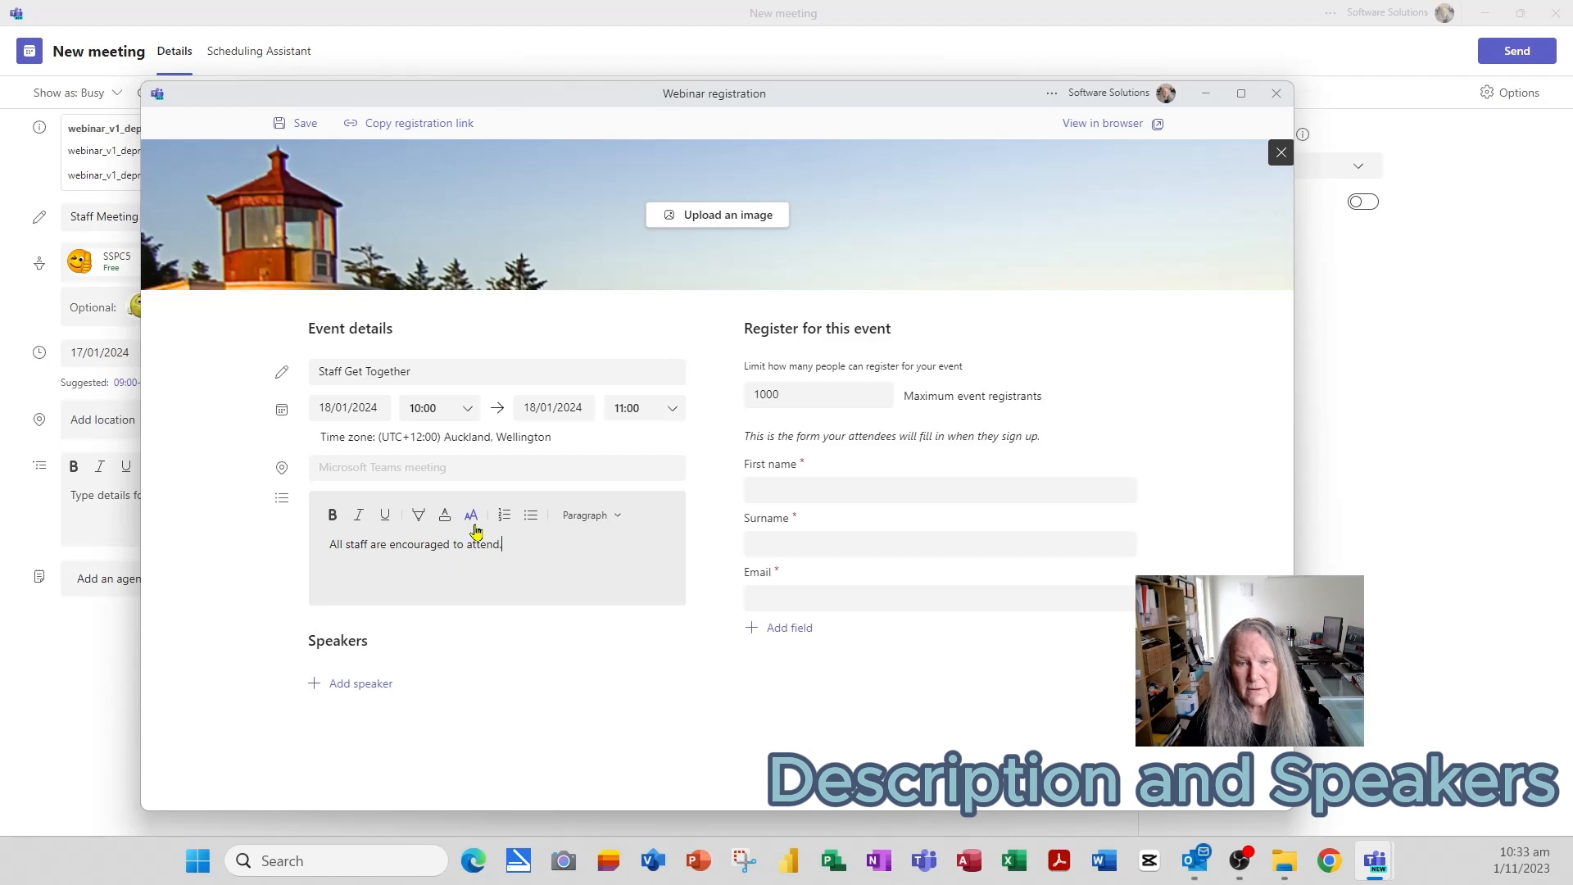
# - Add one speaker with their name and a pasted LinkedIn URL as bio, removing the extra empty entry
pyautogui.click(361, 684)
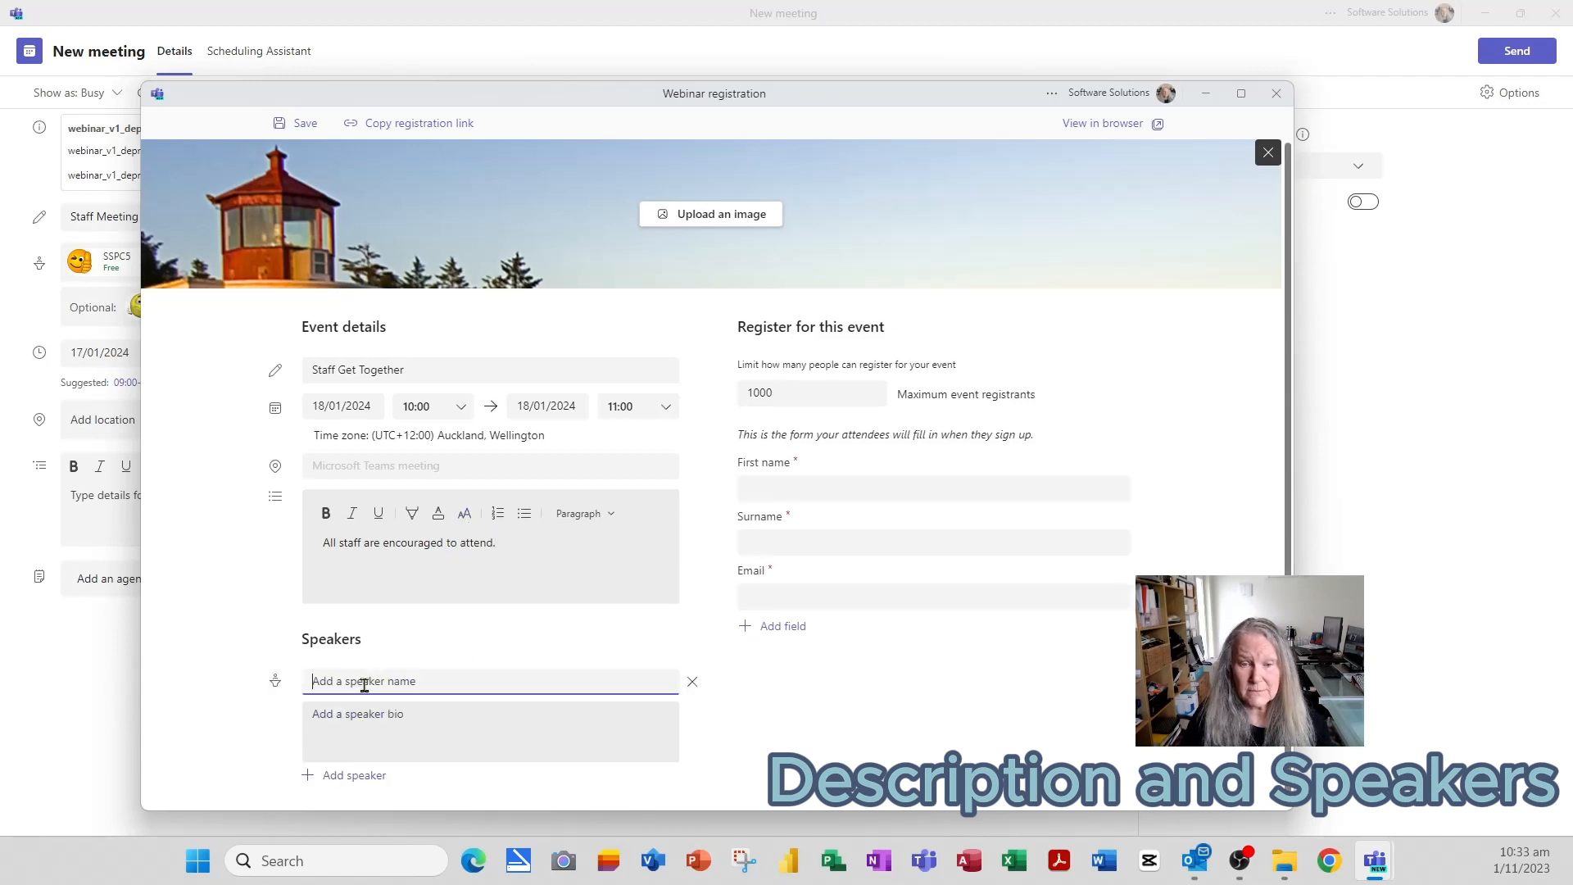
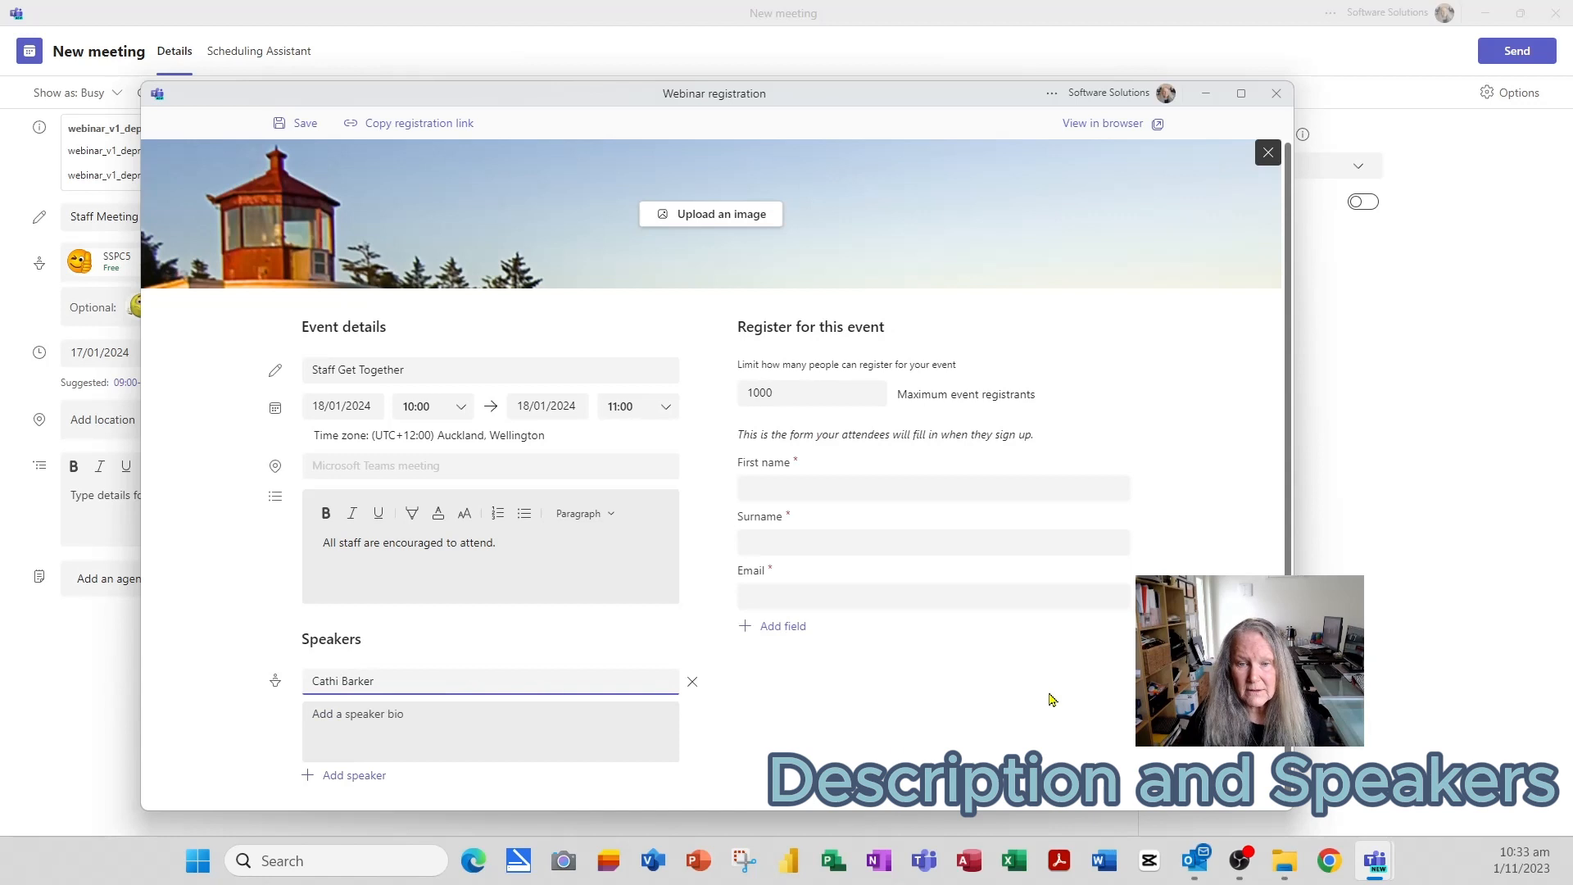
pyautogui.click(464, 730)
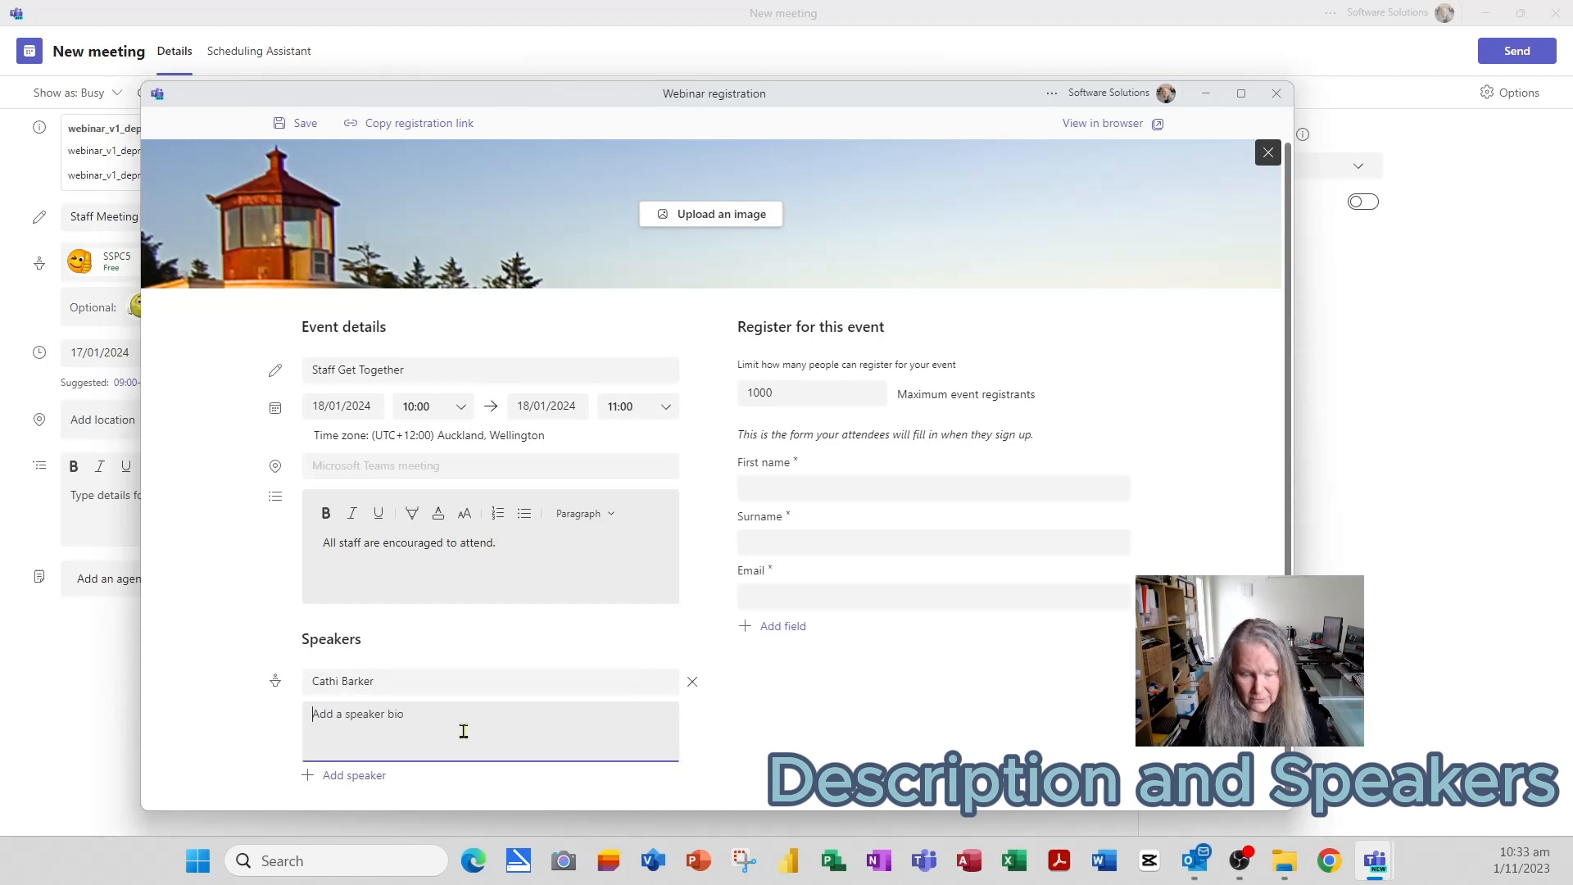
pyautogui.write('www.linkedin.com/in/')
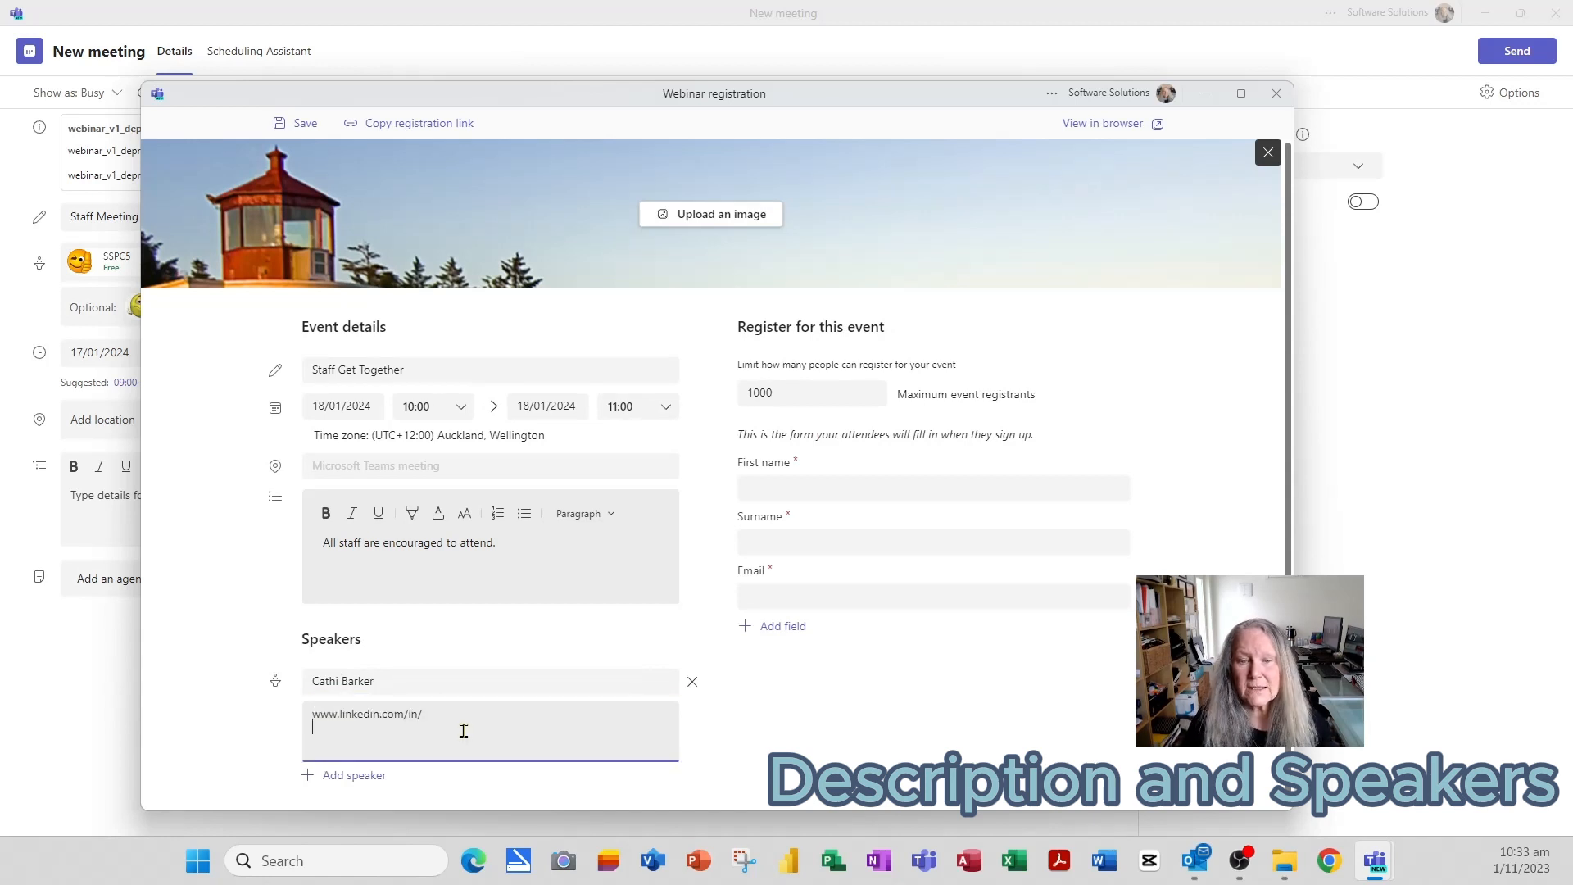
pyautogui.click(354, 783)
pyautogui.scroll(-2, 513, 755)
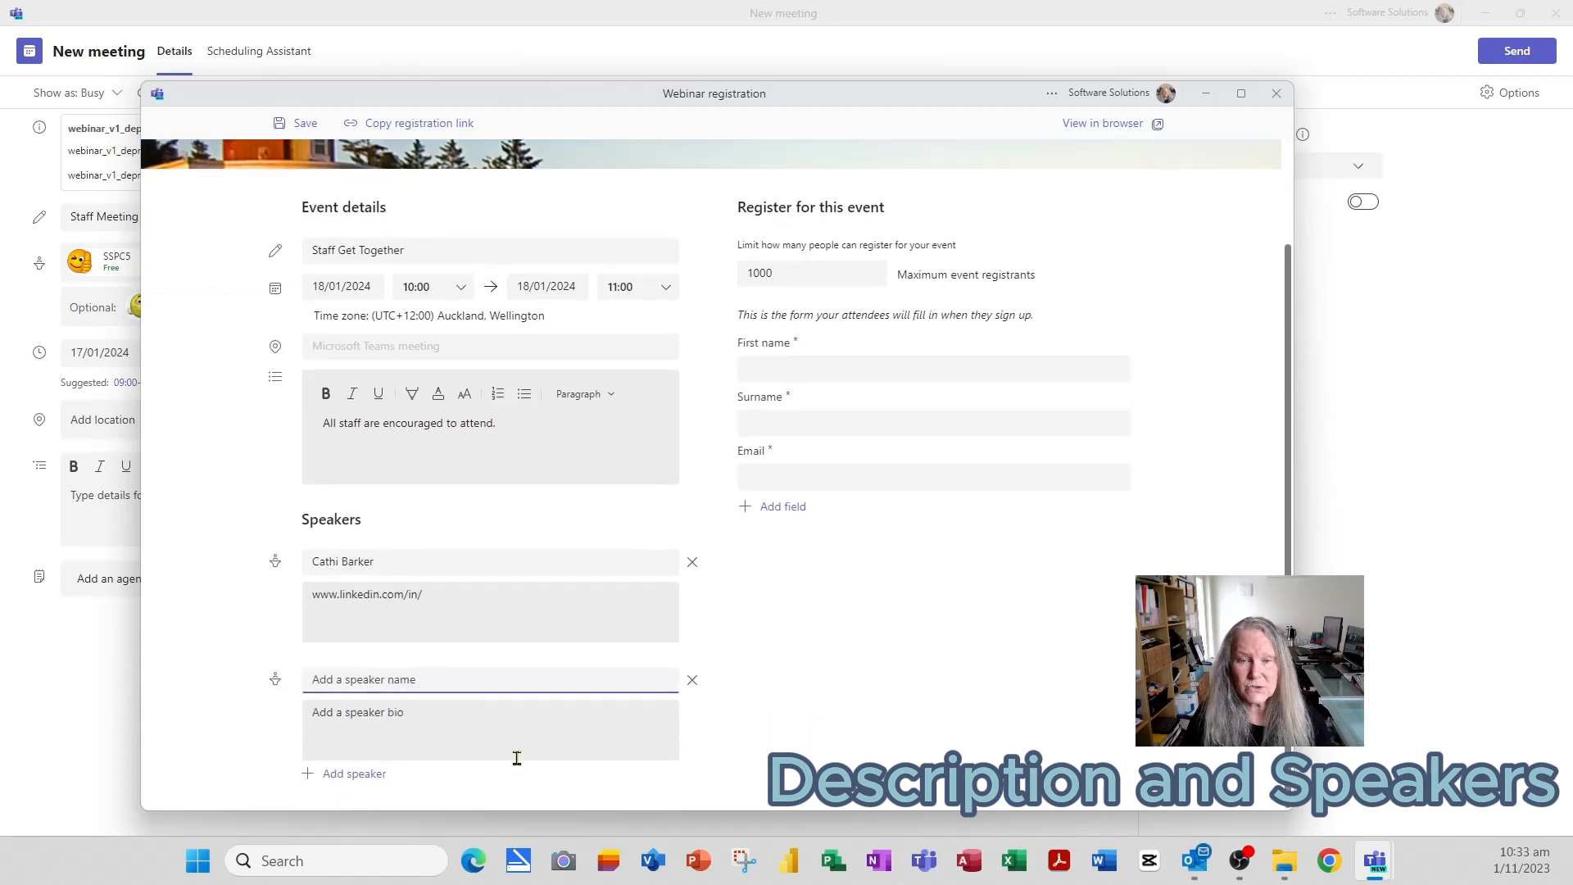
pyautogui.click(693, 681)
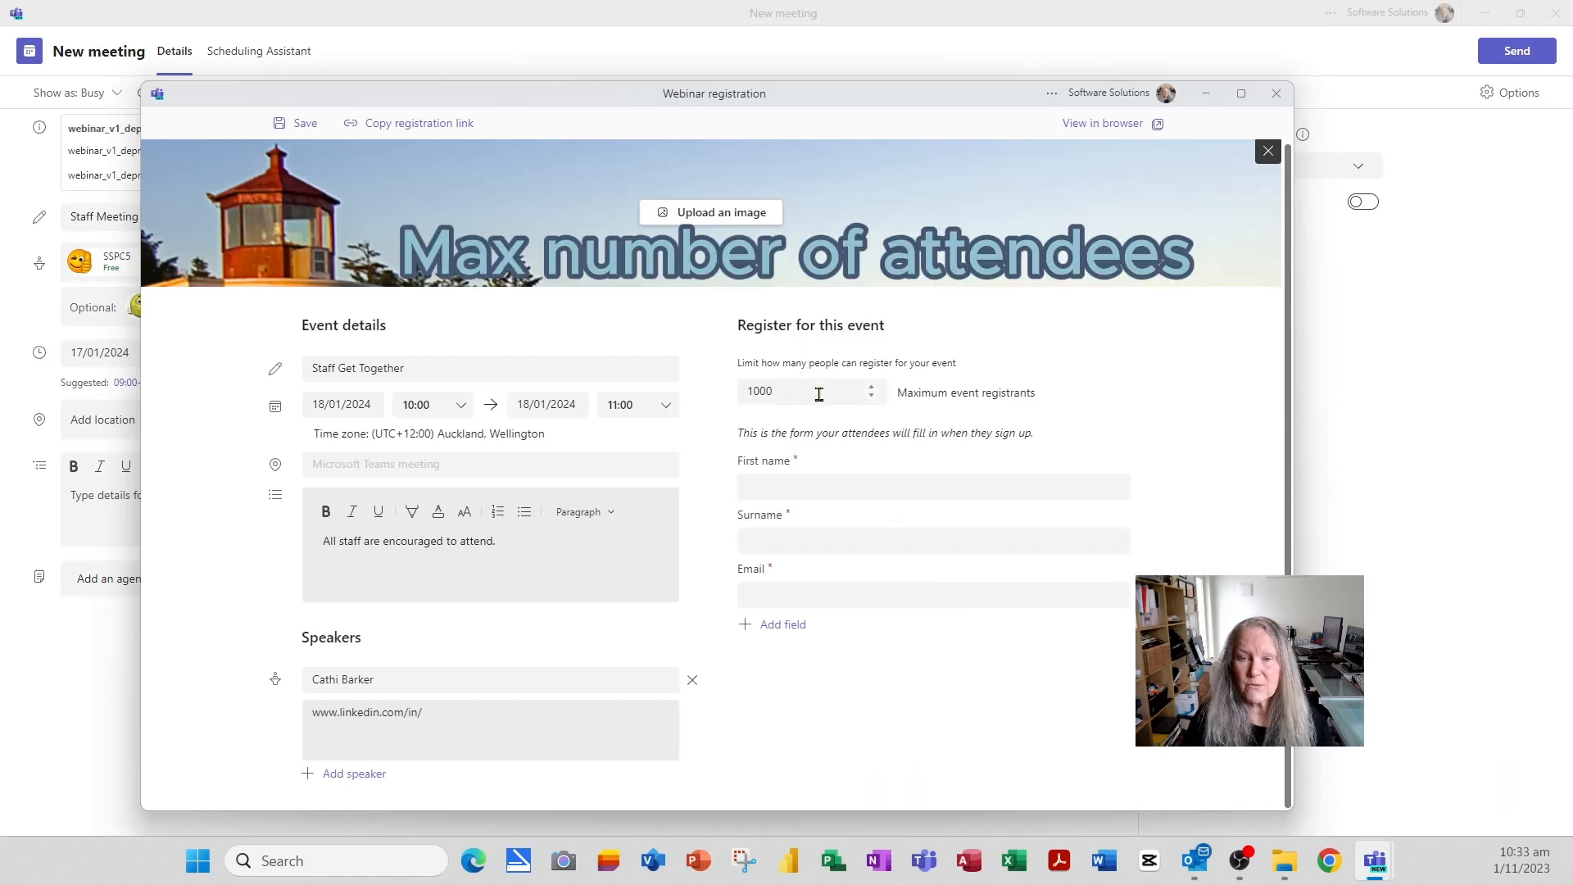
# - Change maximum registrants from 1000 to 20 and add a required Mobile Phone input question
pyautogui.moveTo(823, 394); pyautogui.dragTo(658, 395)
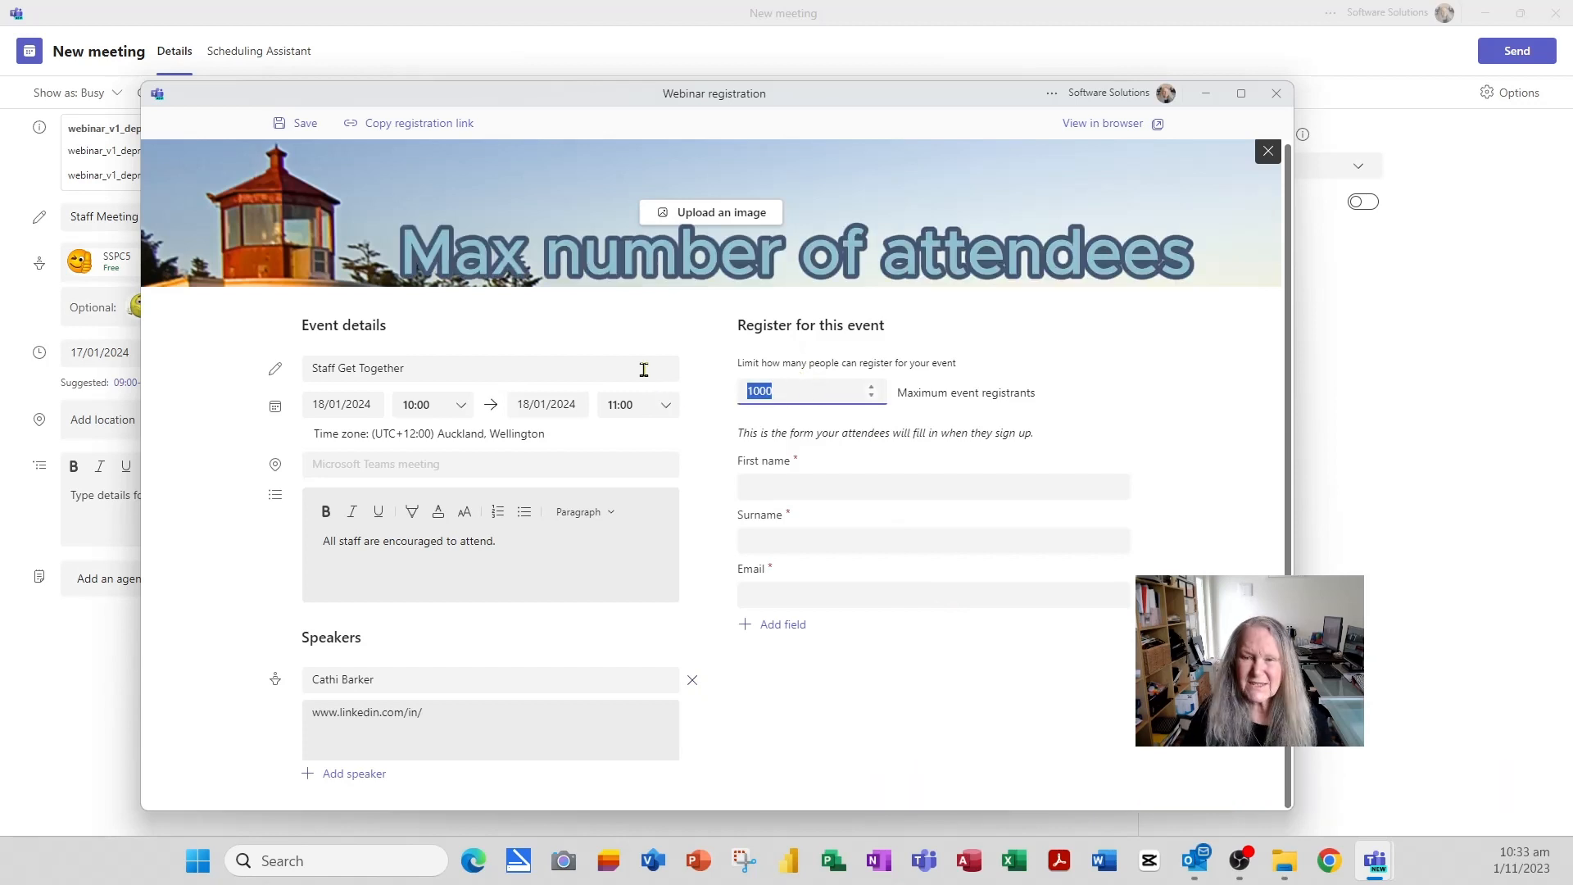
pyautogui.write('20')
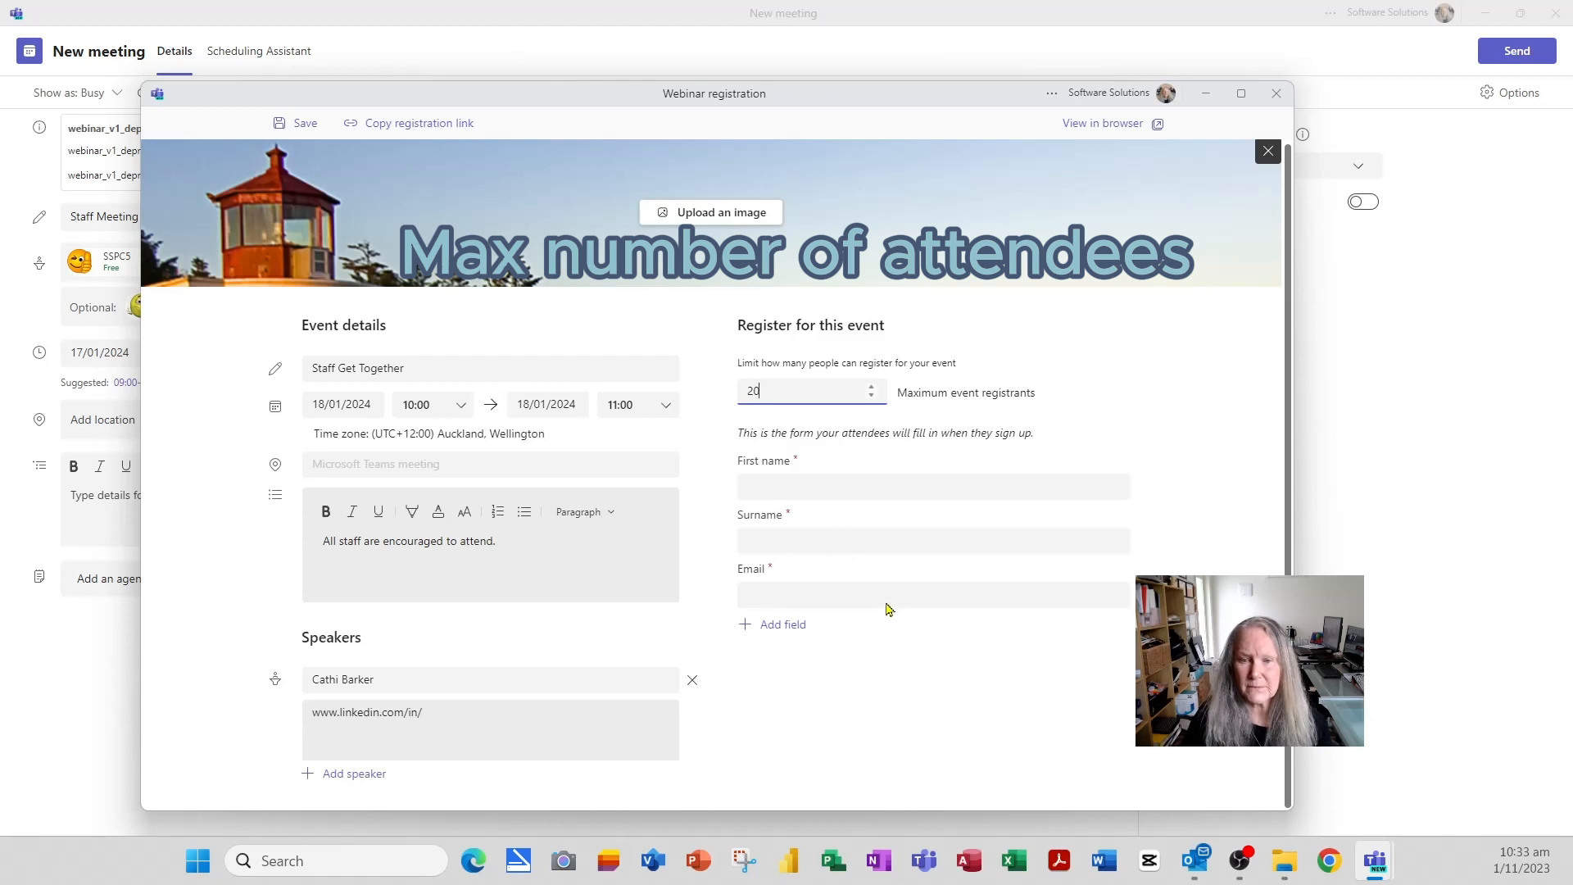
pyautogui.click(789, 628)
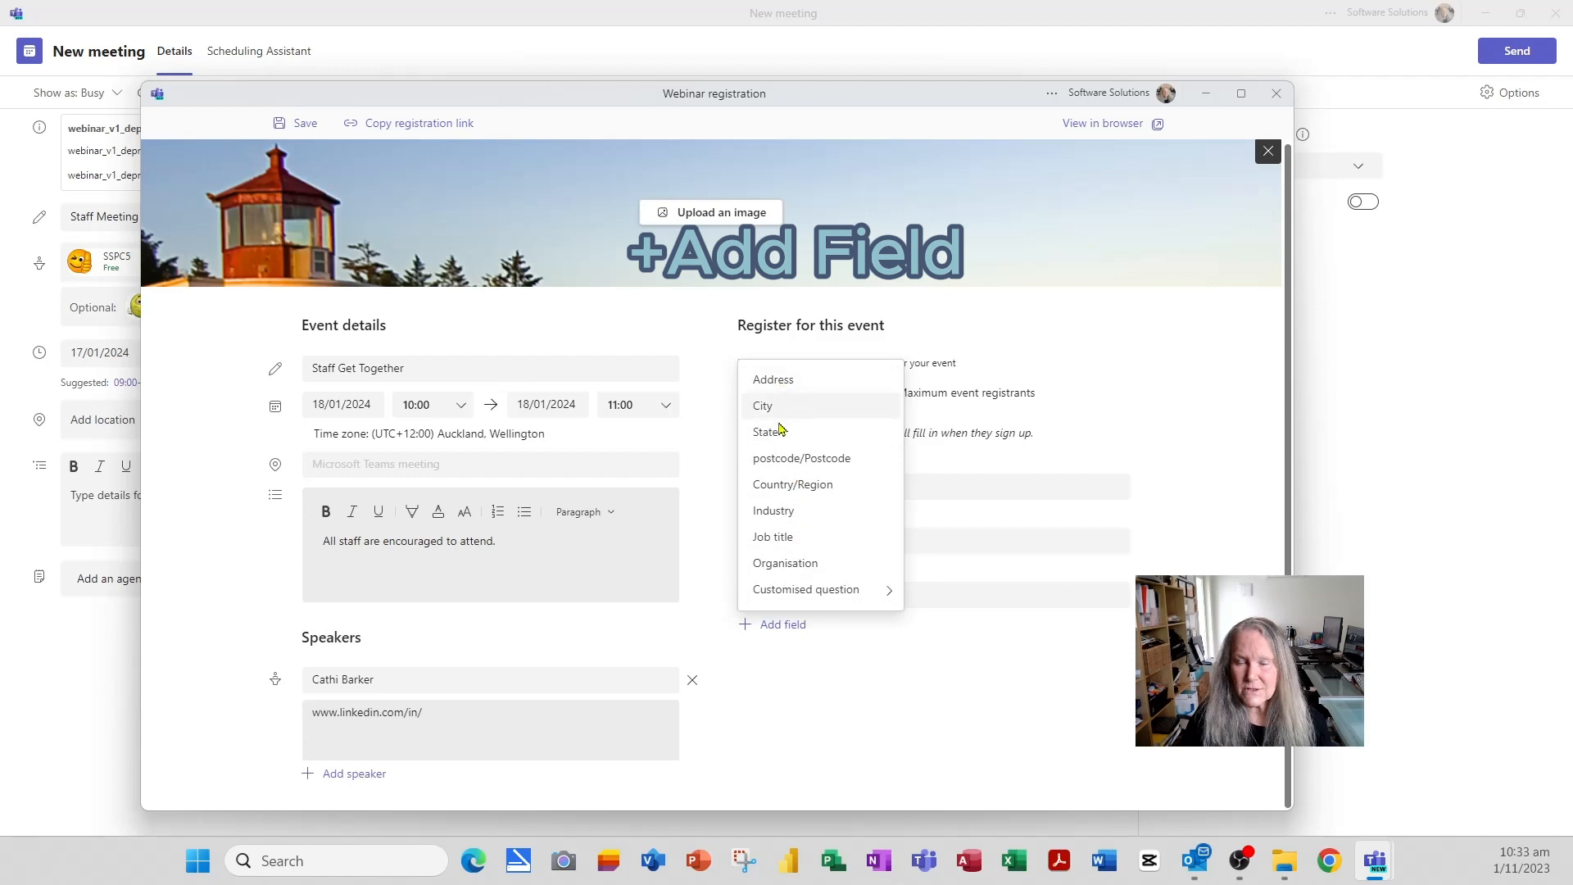
pyautogui.click(819, 602)
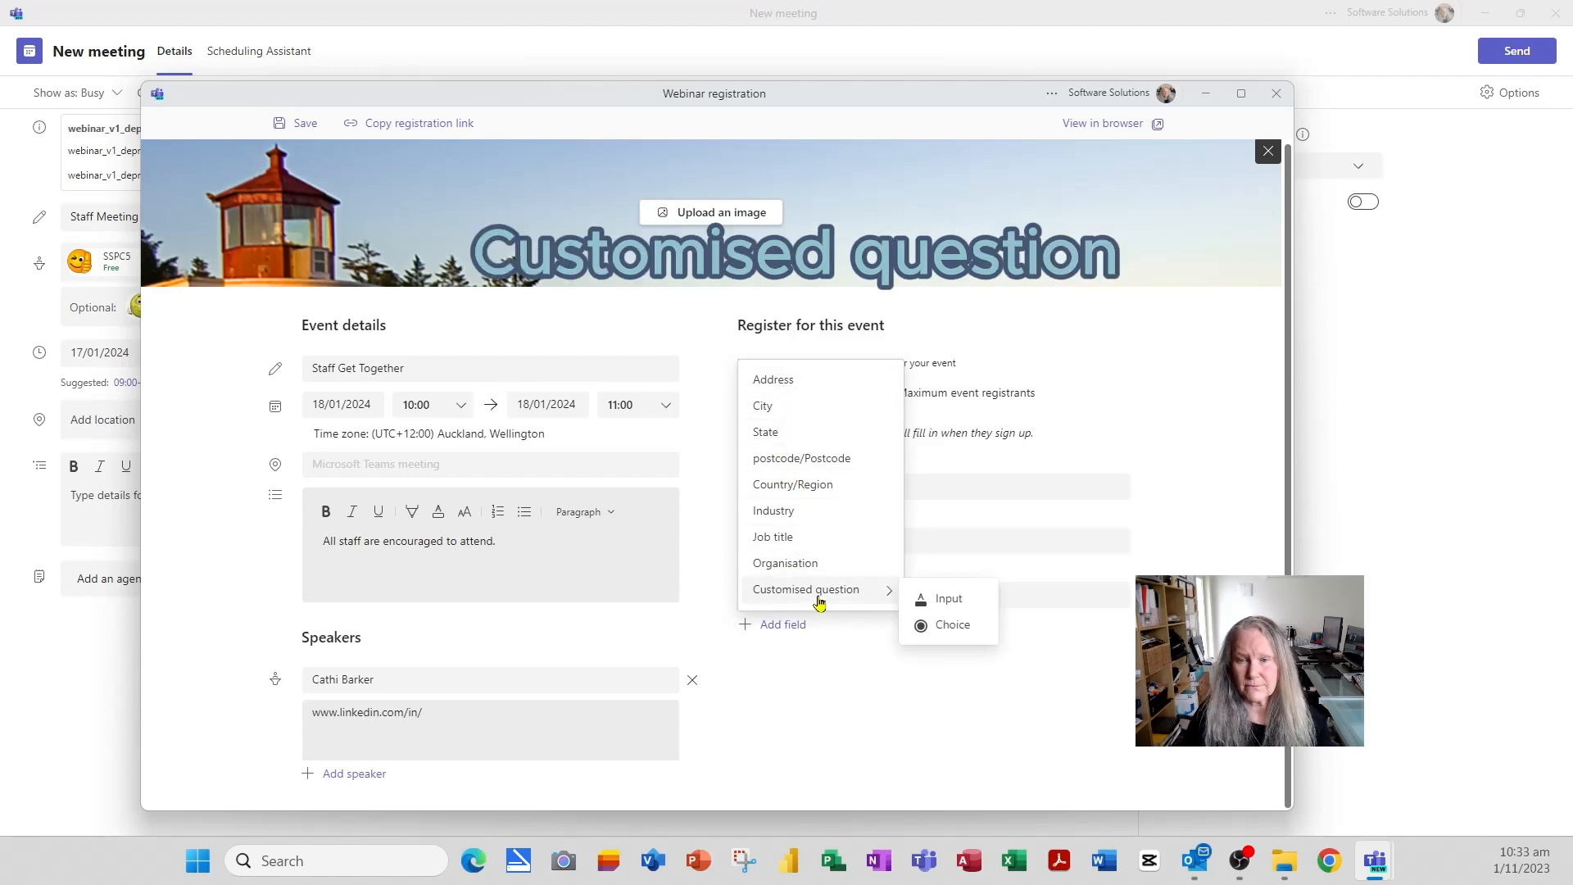
pyautogui.click(950, 605)
pyautogui.click(823, 648)
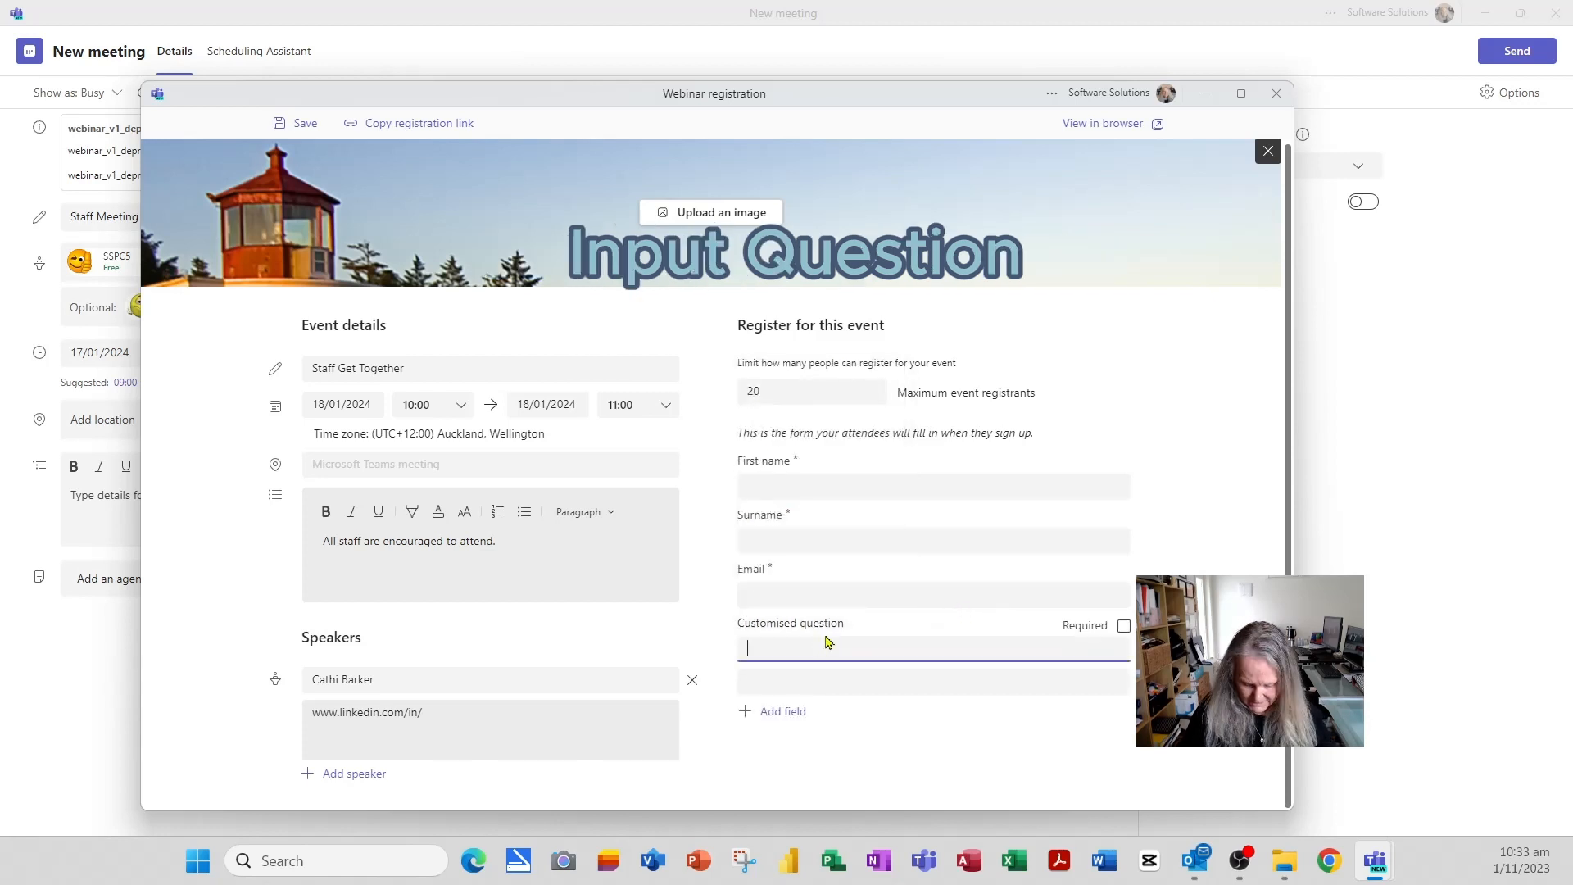
pyautogui.write('Mobile h')
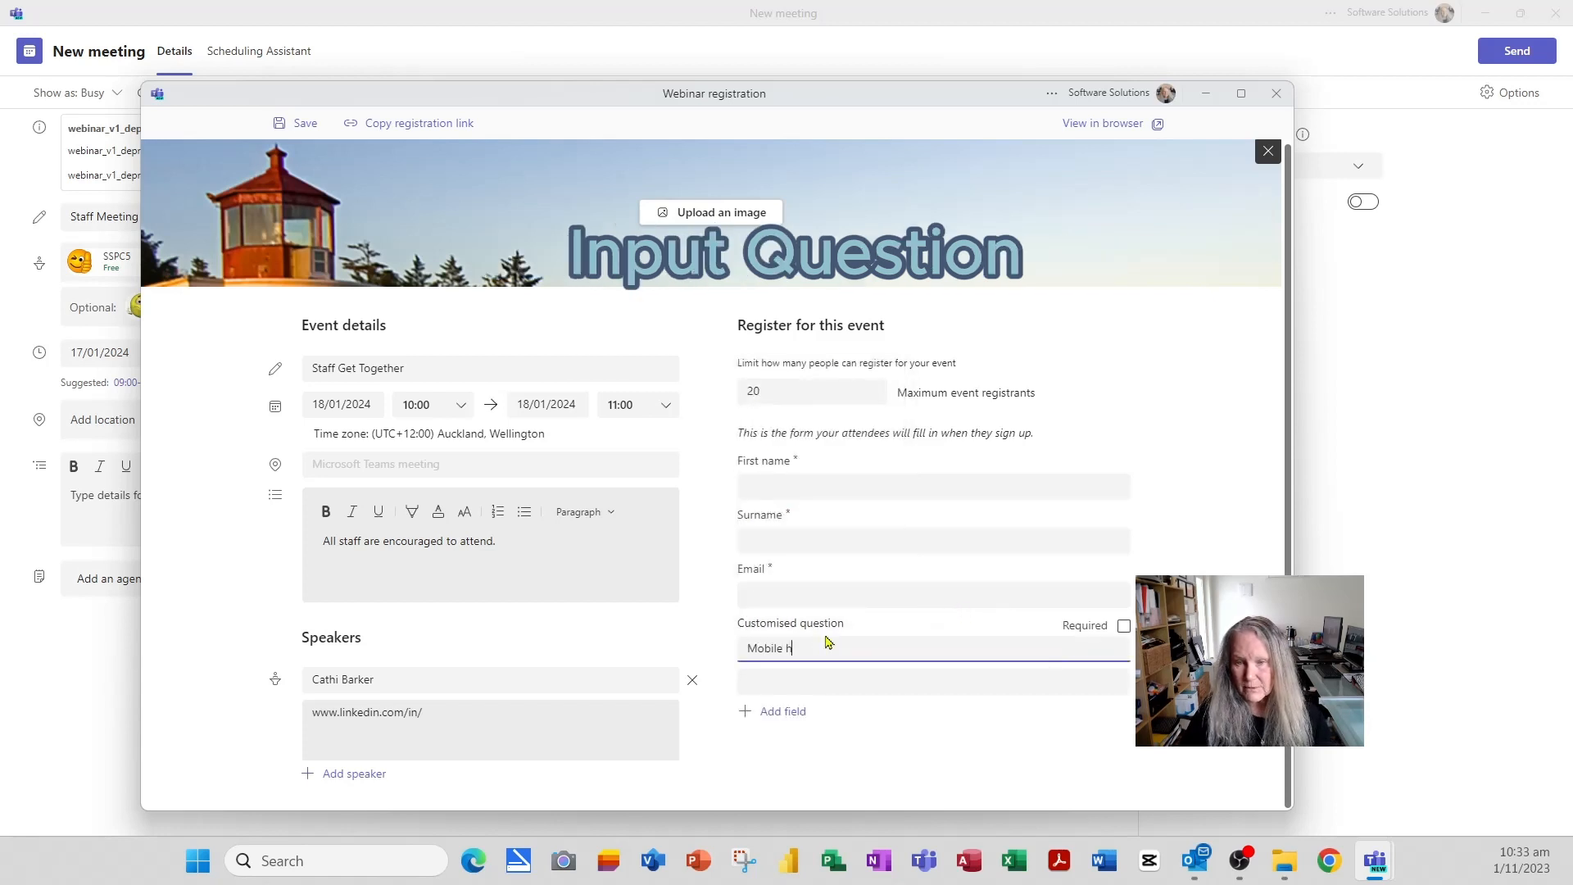
pyautogui.write('one')
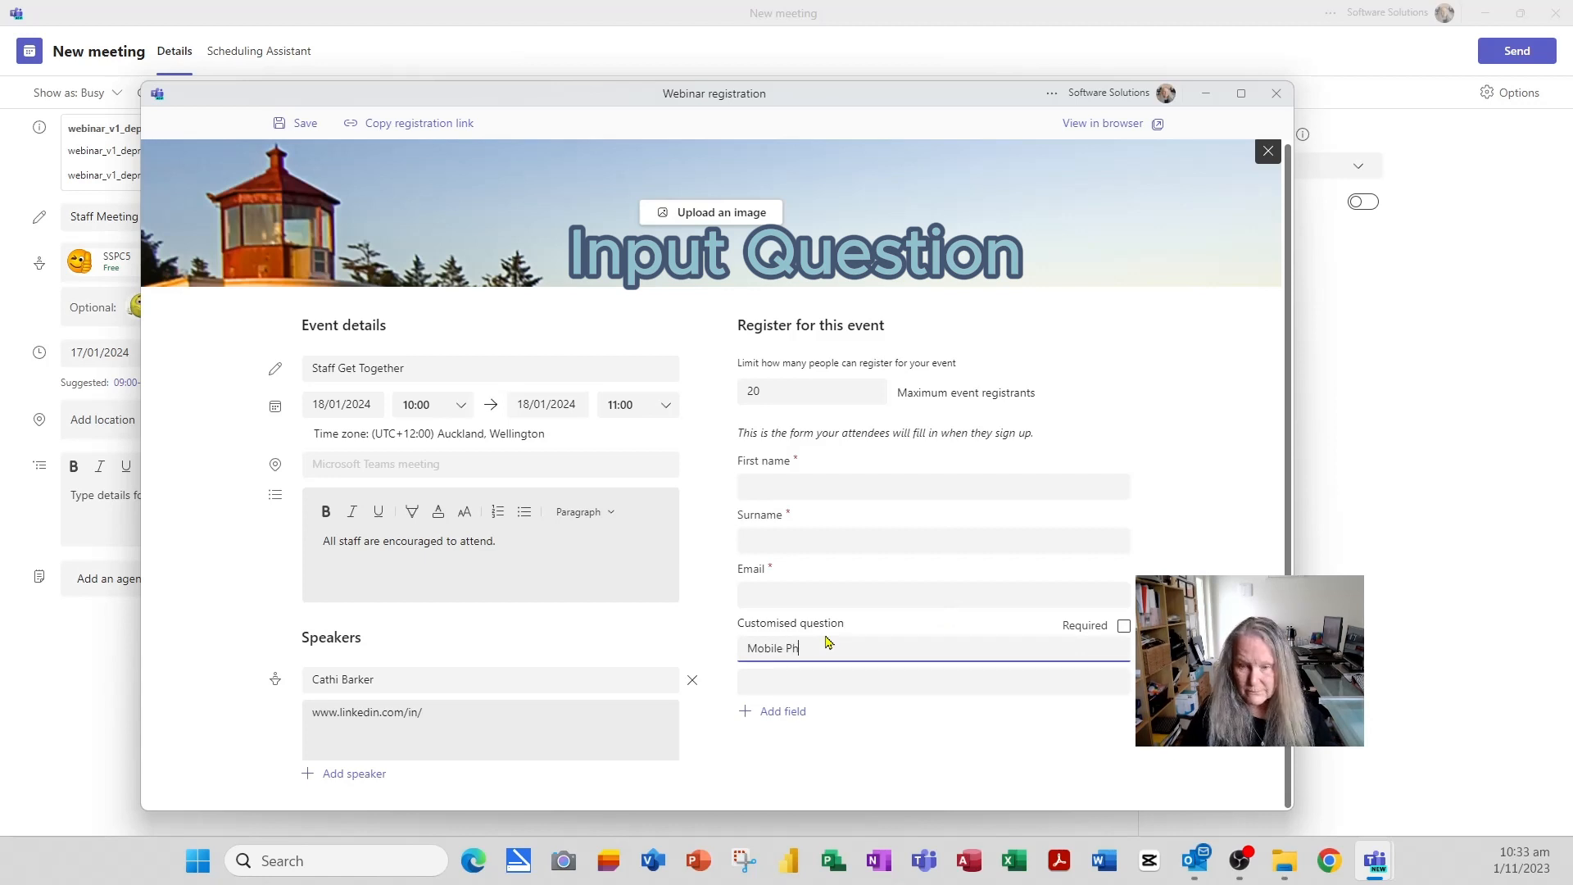
pyautogui.write('one')
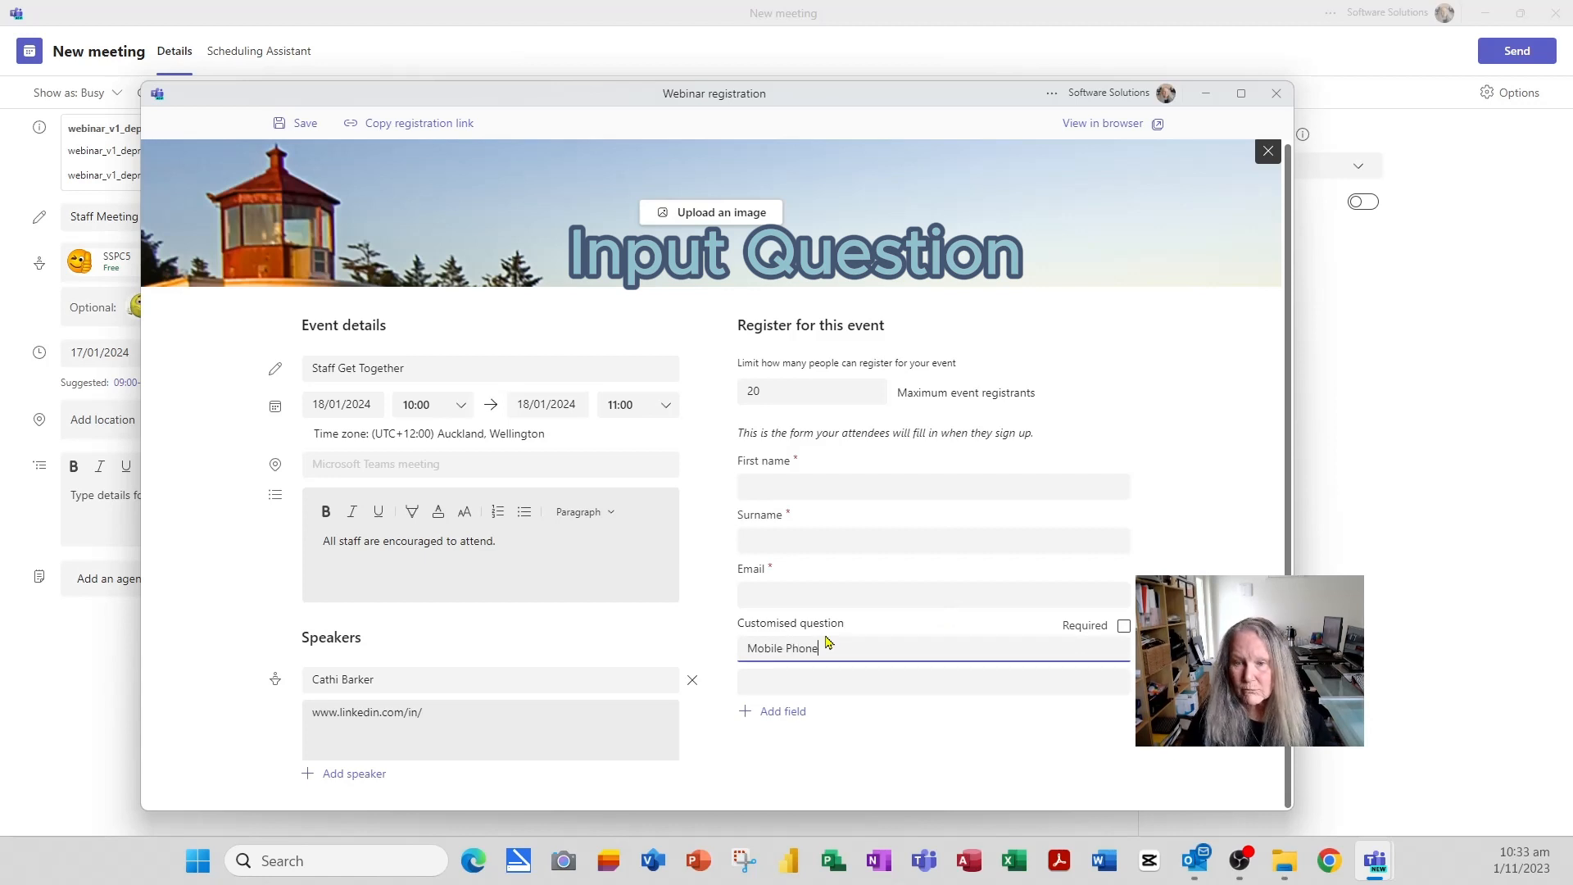
pyautogui.click(1124, 627)
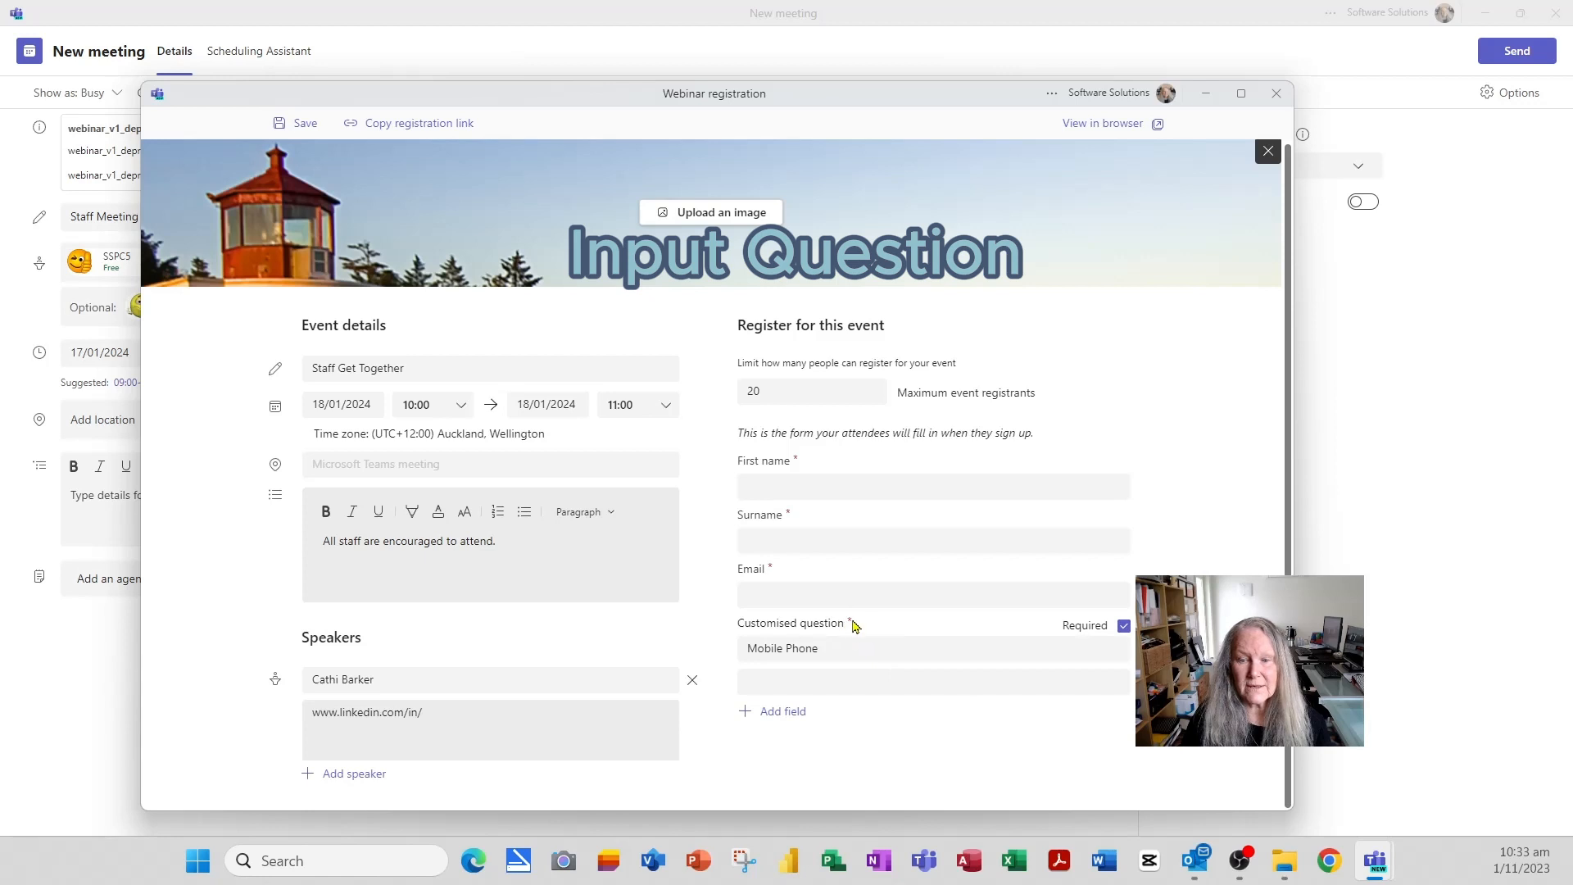
# - Add a Choice question 'Is this the first event you have attended?' with Yes and No options
pyautogui.click(795, 715)
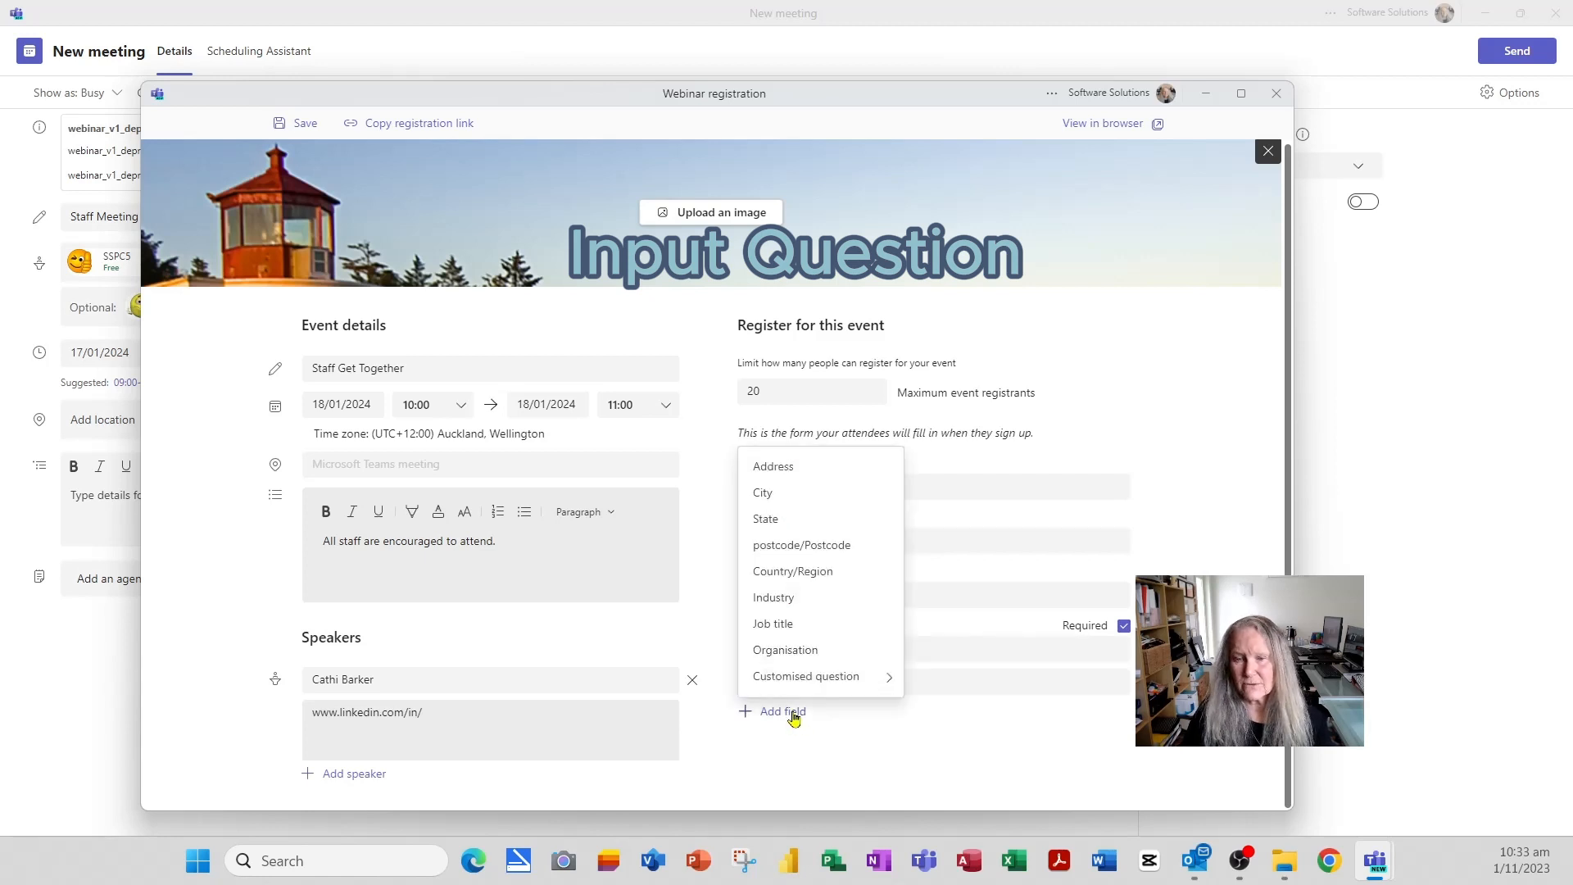
pyautogui.moveTo(806, 682)
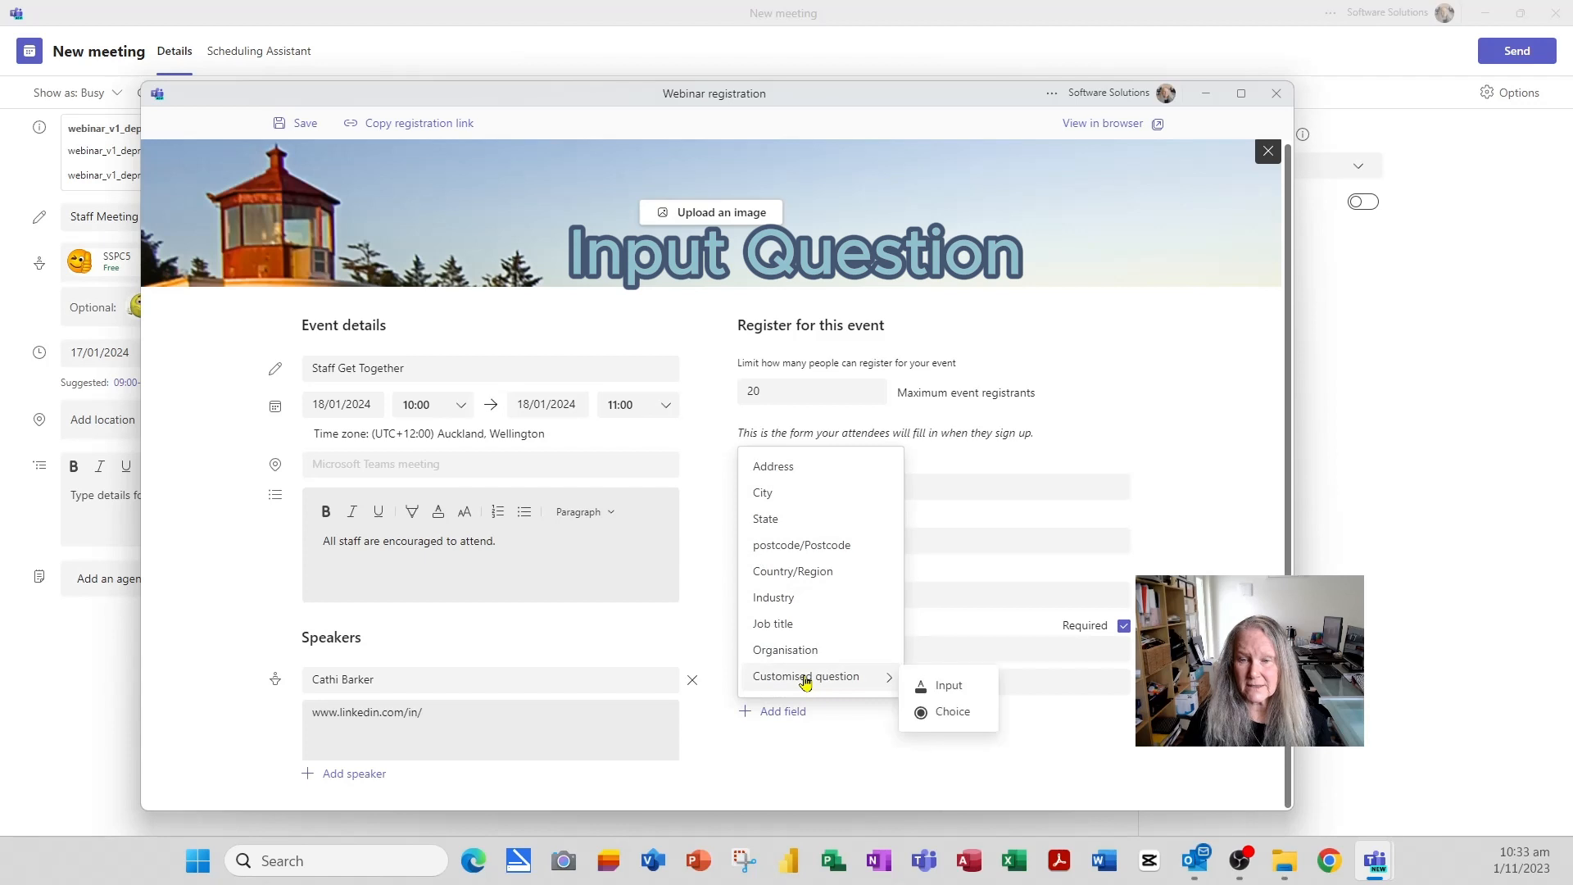
pyautogui.click(952, 712)
pyautogui.click(787, 680)
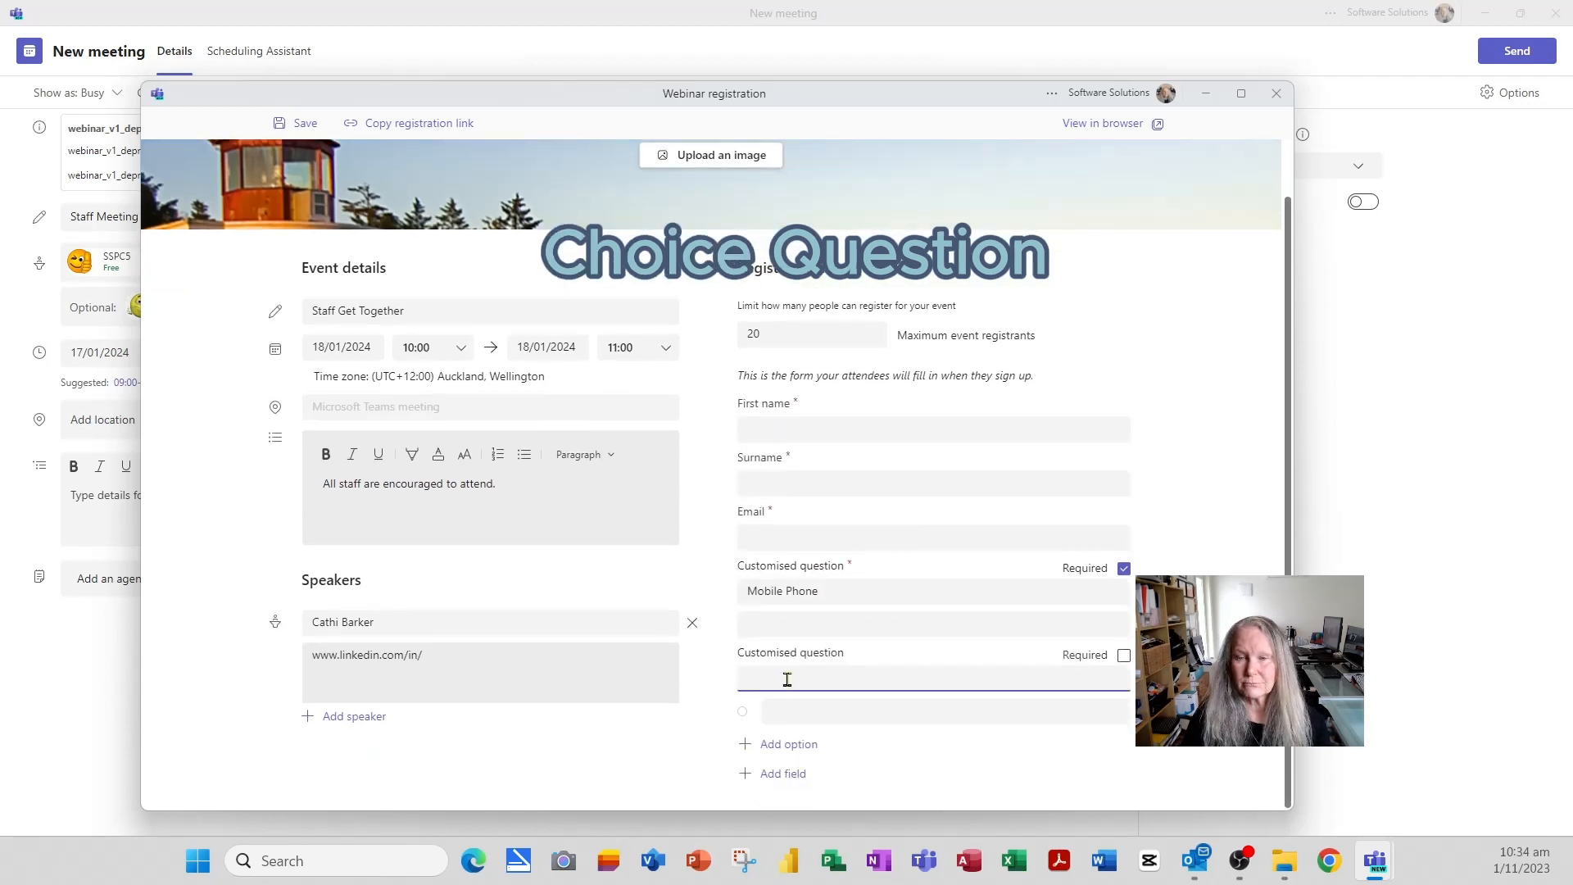
pyautogui.write('Is this the first event you have attended?')
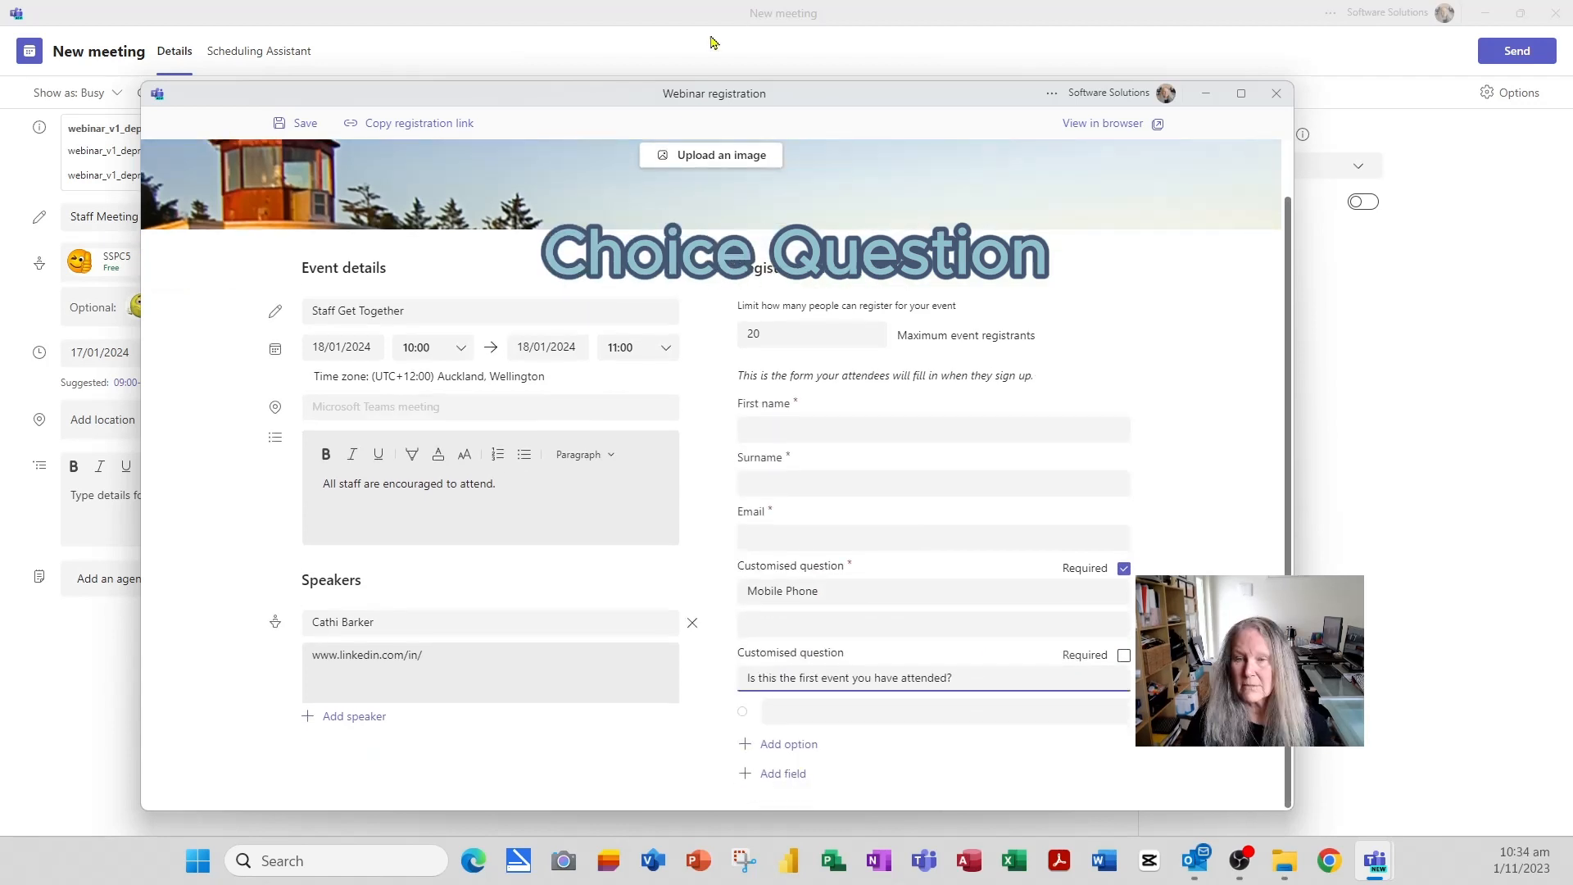
pyautogui.click(789, 710)
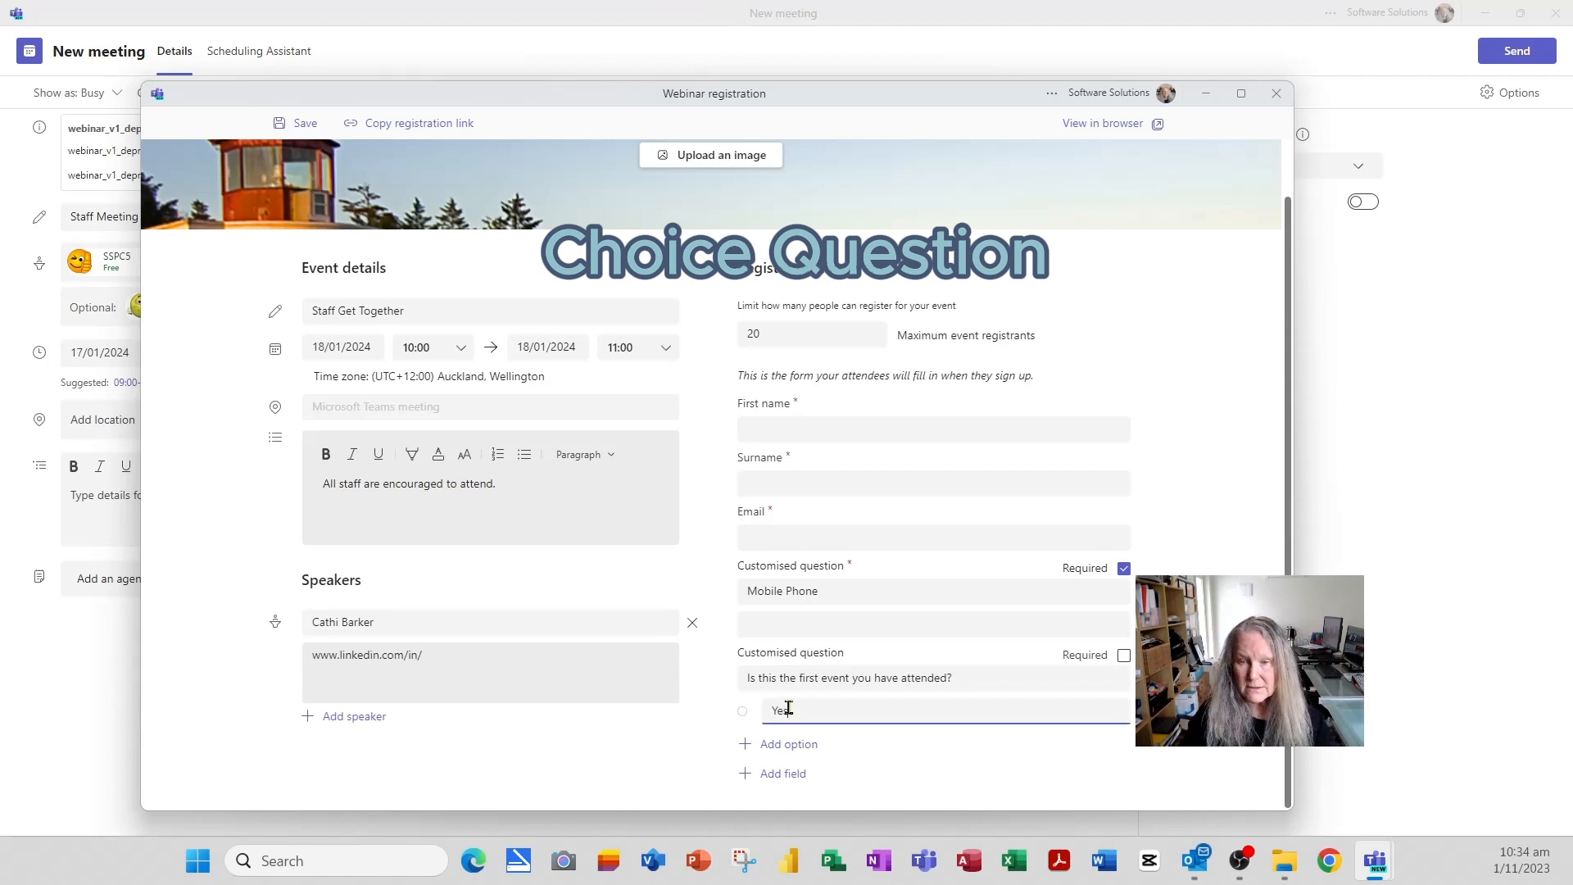
pyautogui.write('Yes')
pyautogui.click(783, 744)
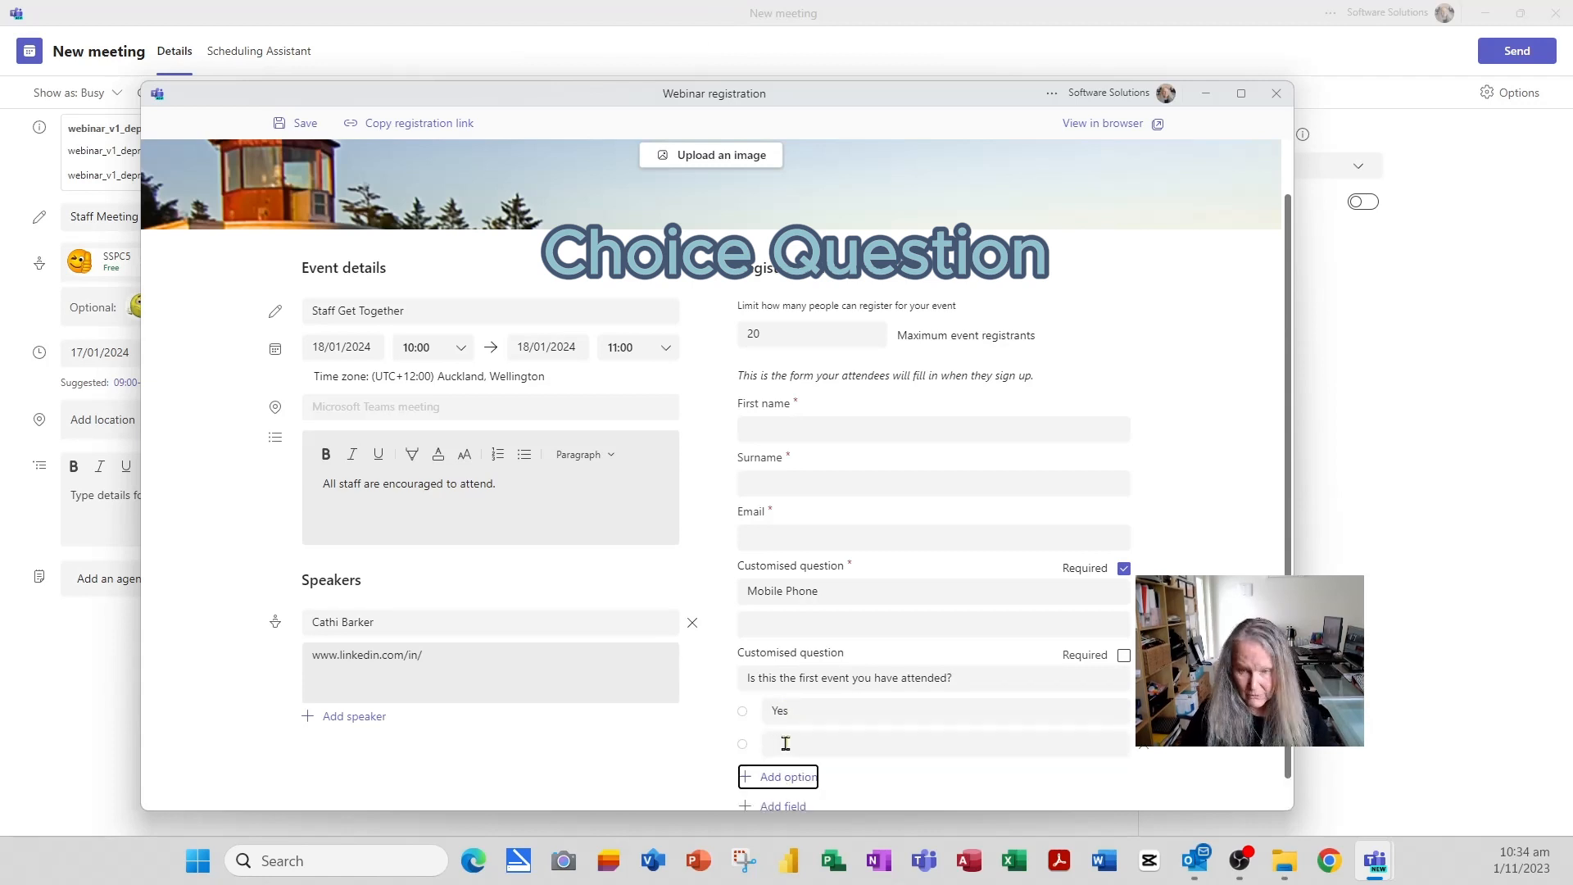
pyautogui.click(812, 745)
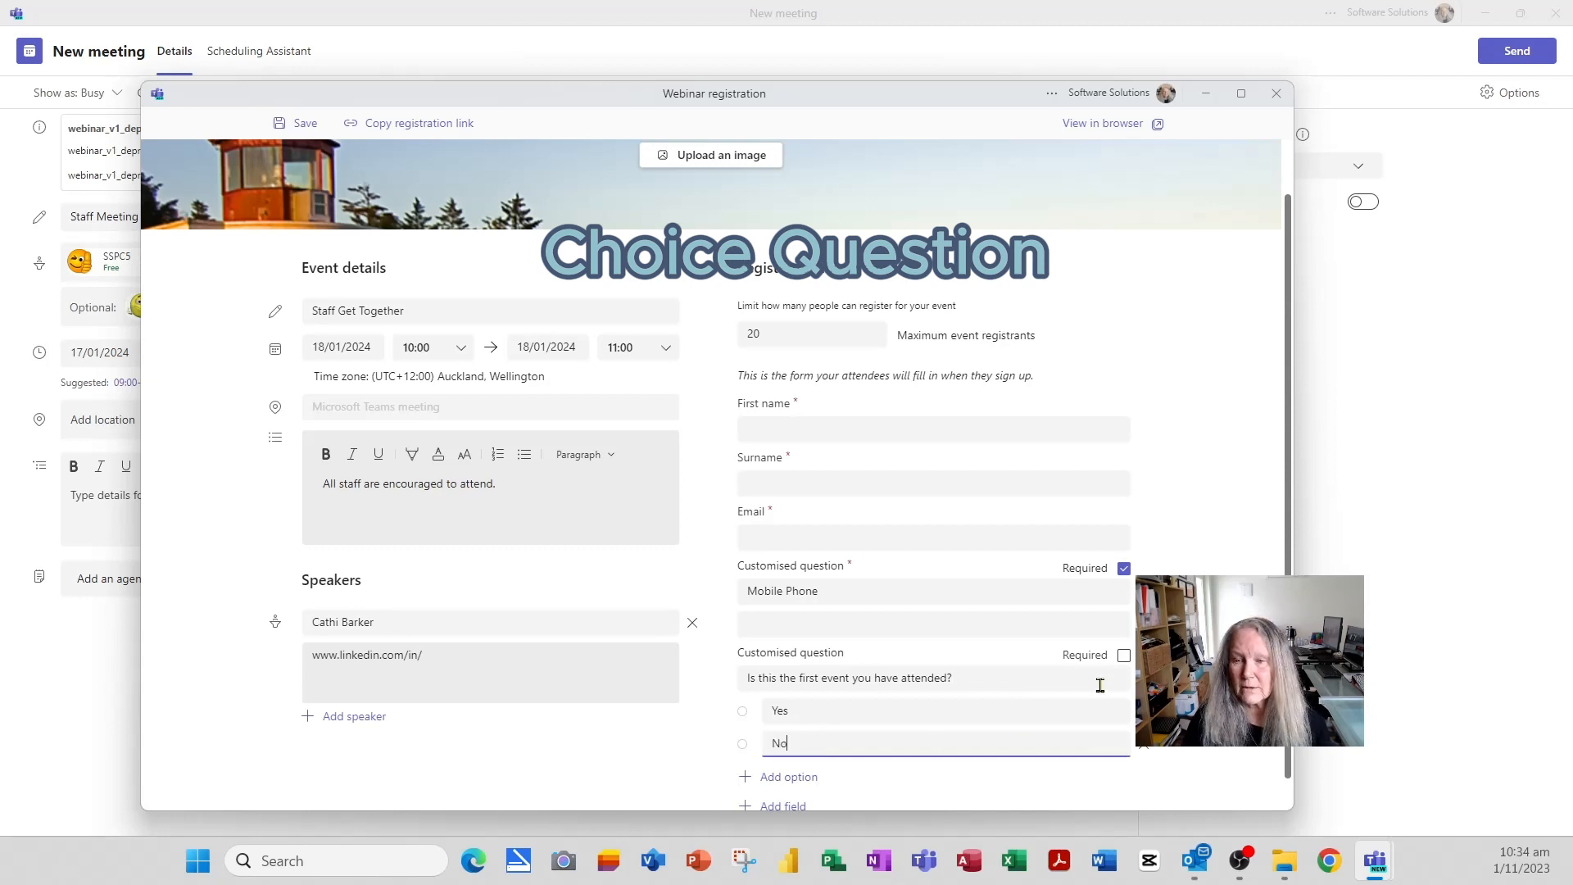
# - Make the first-event question required and save the registration form
pyautogui.click(1124, 655)
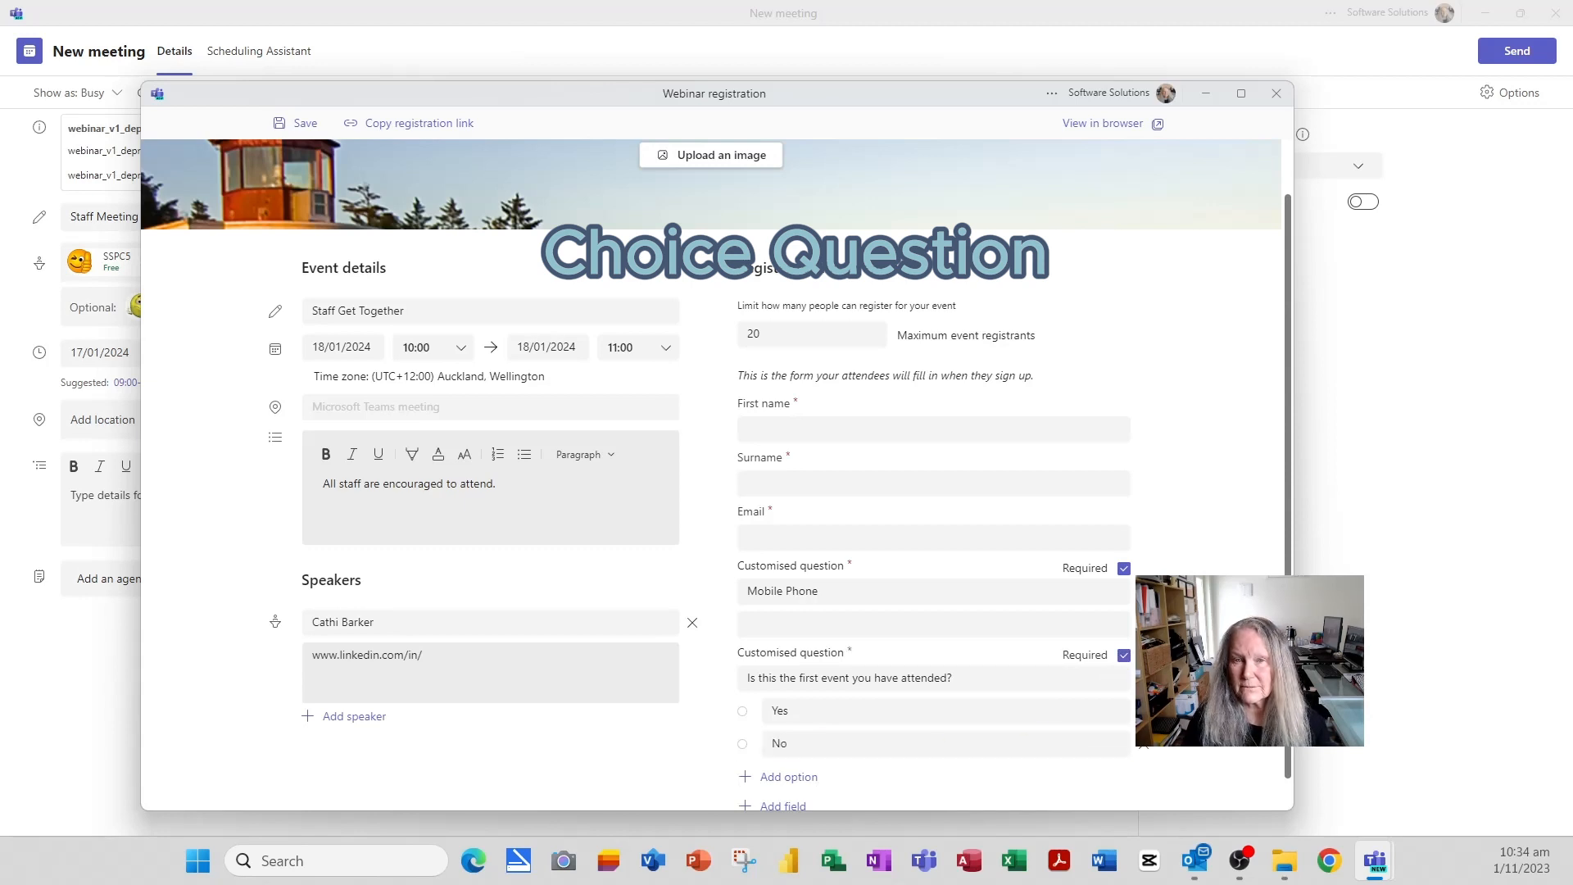
pyautogui.click(299, 123)
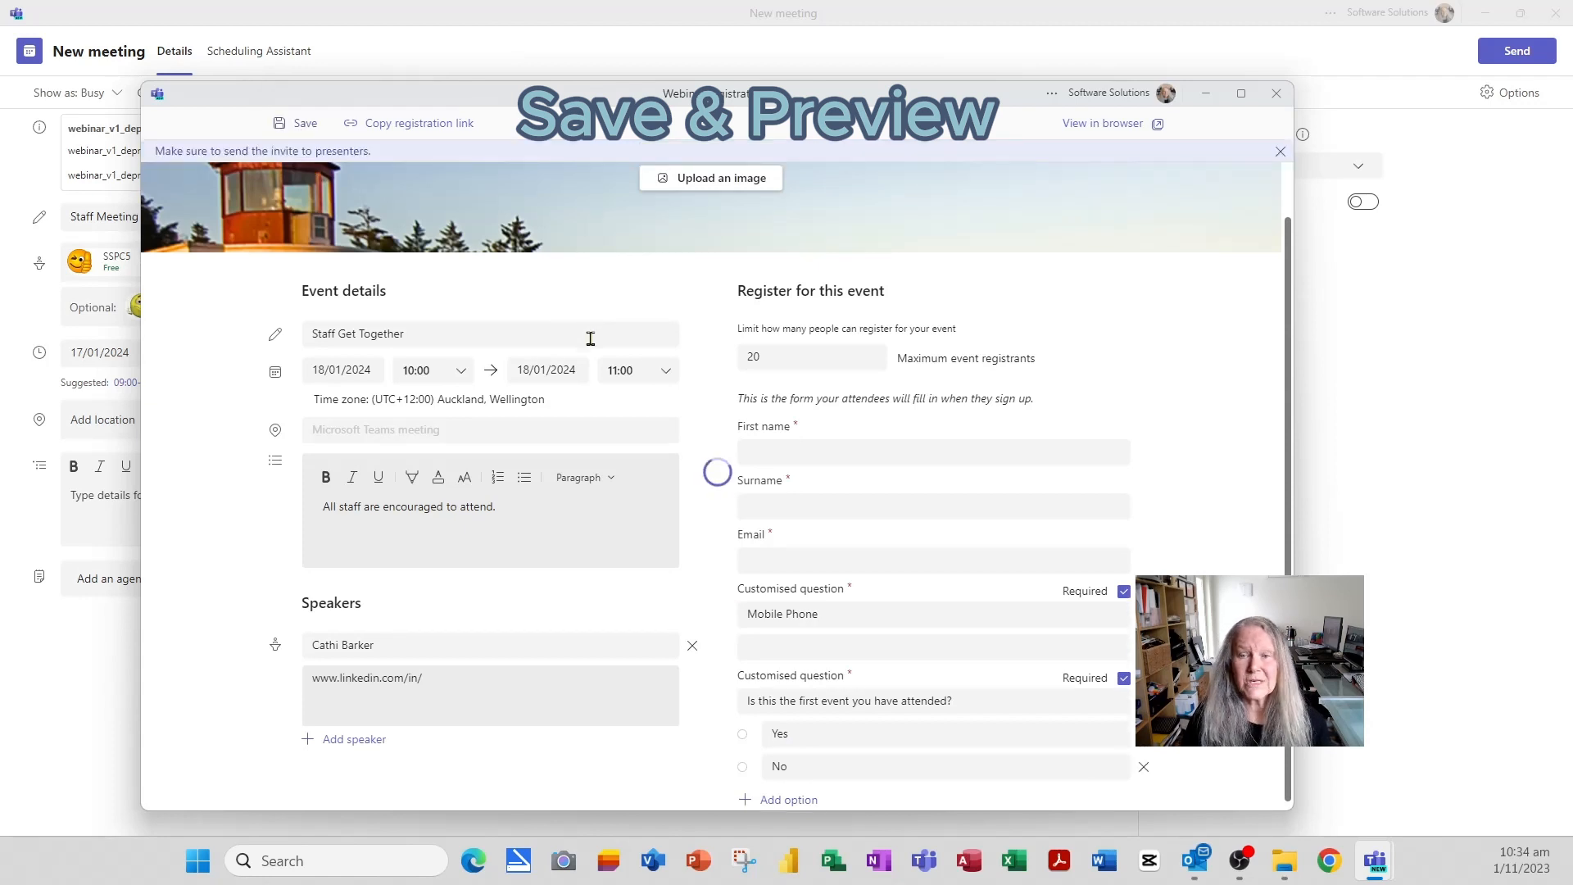
pyautogui.scroll(-2, 910, 590)
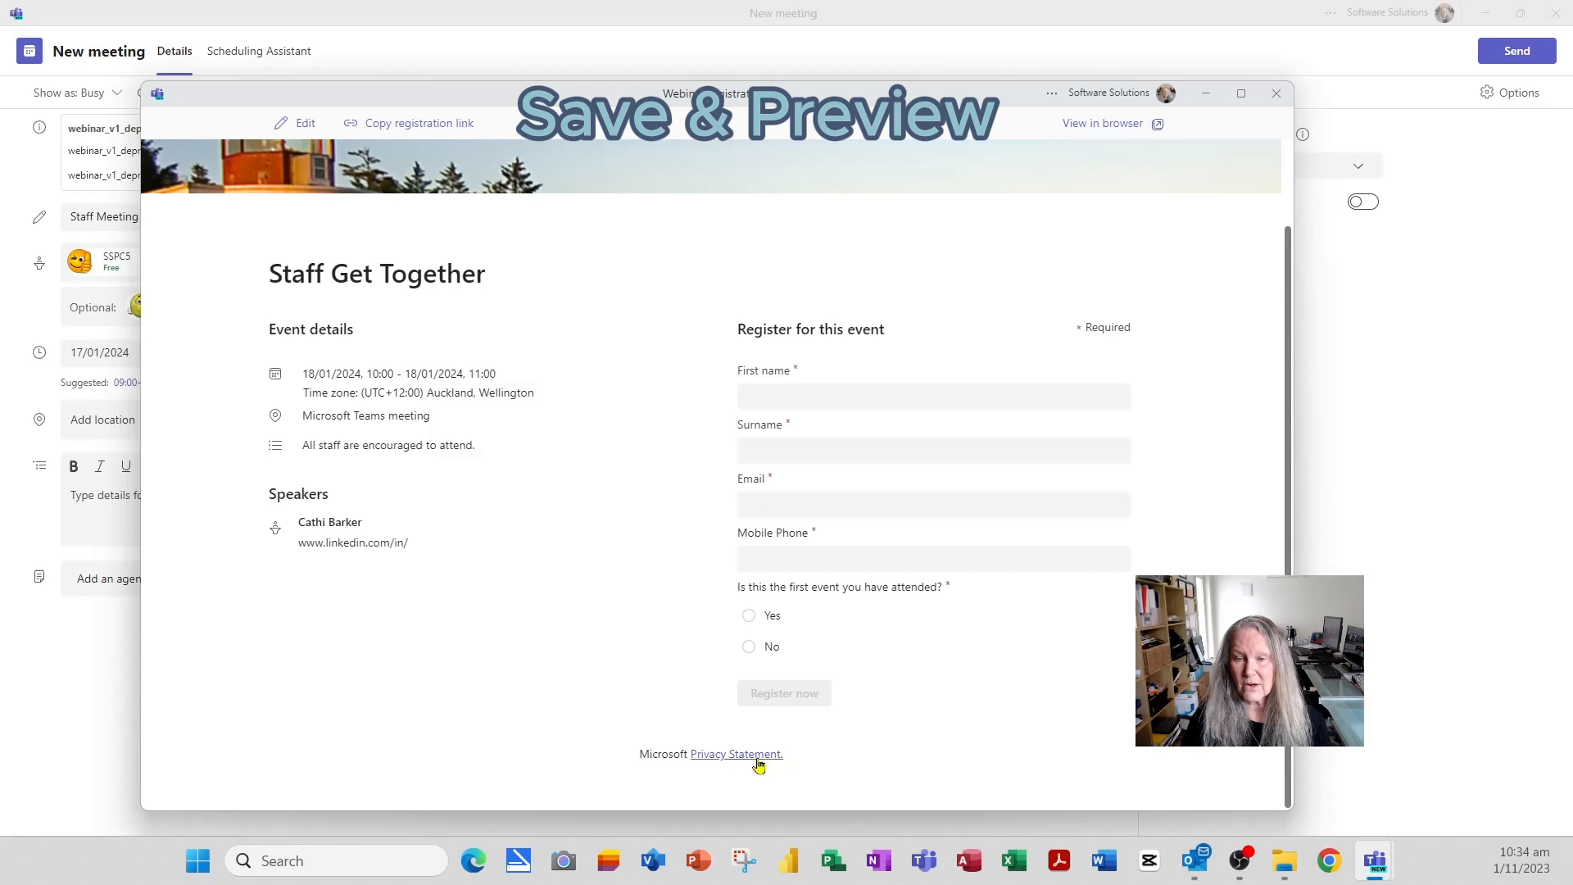
# - Paste the copied registration link into the Staff Meeting details, send the invite, and switch to Outlook
pyautogui.scroll(2, 799, 663)
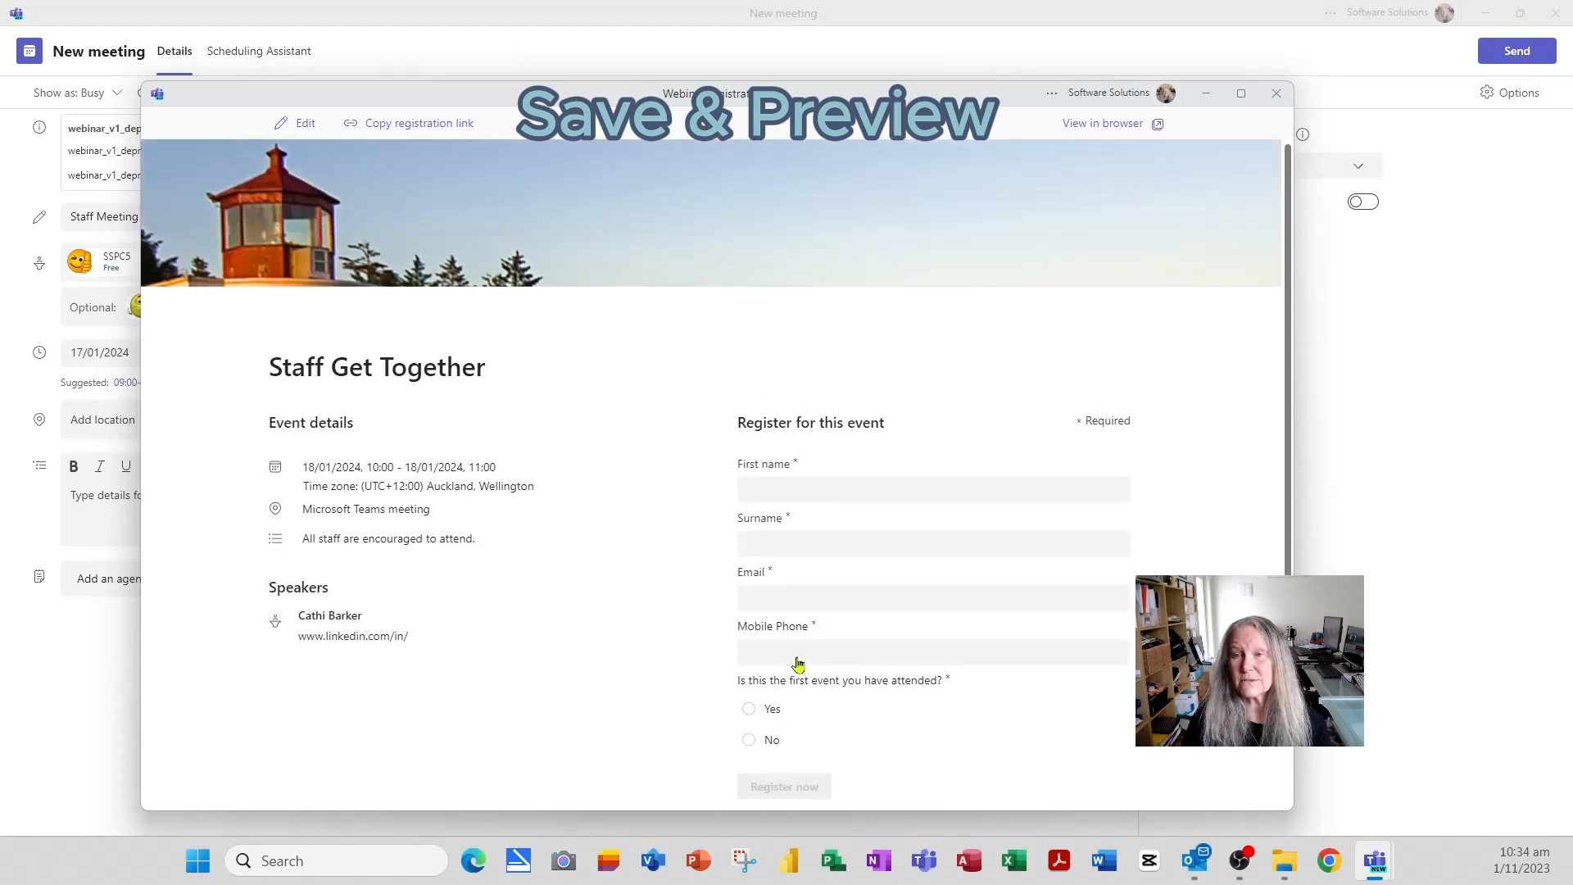
pyautogui.click(418, 124)
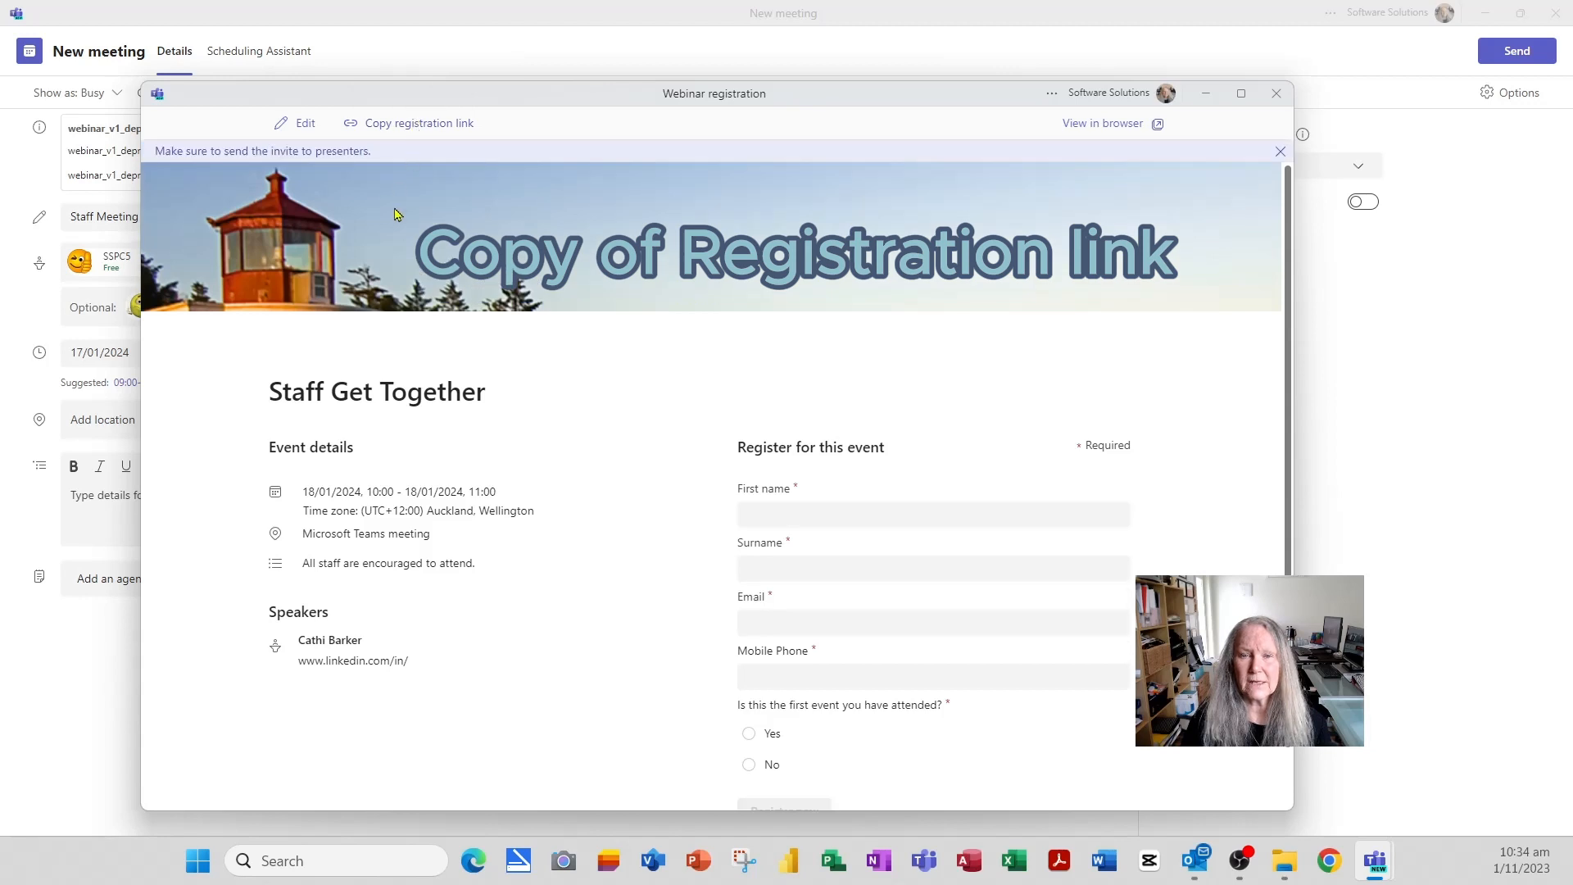
pyautogui.click(1283, 99)
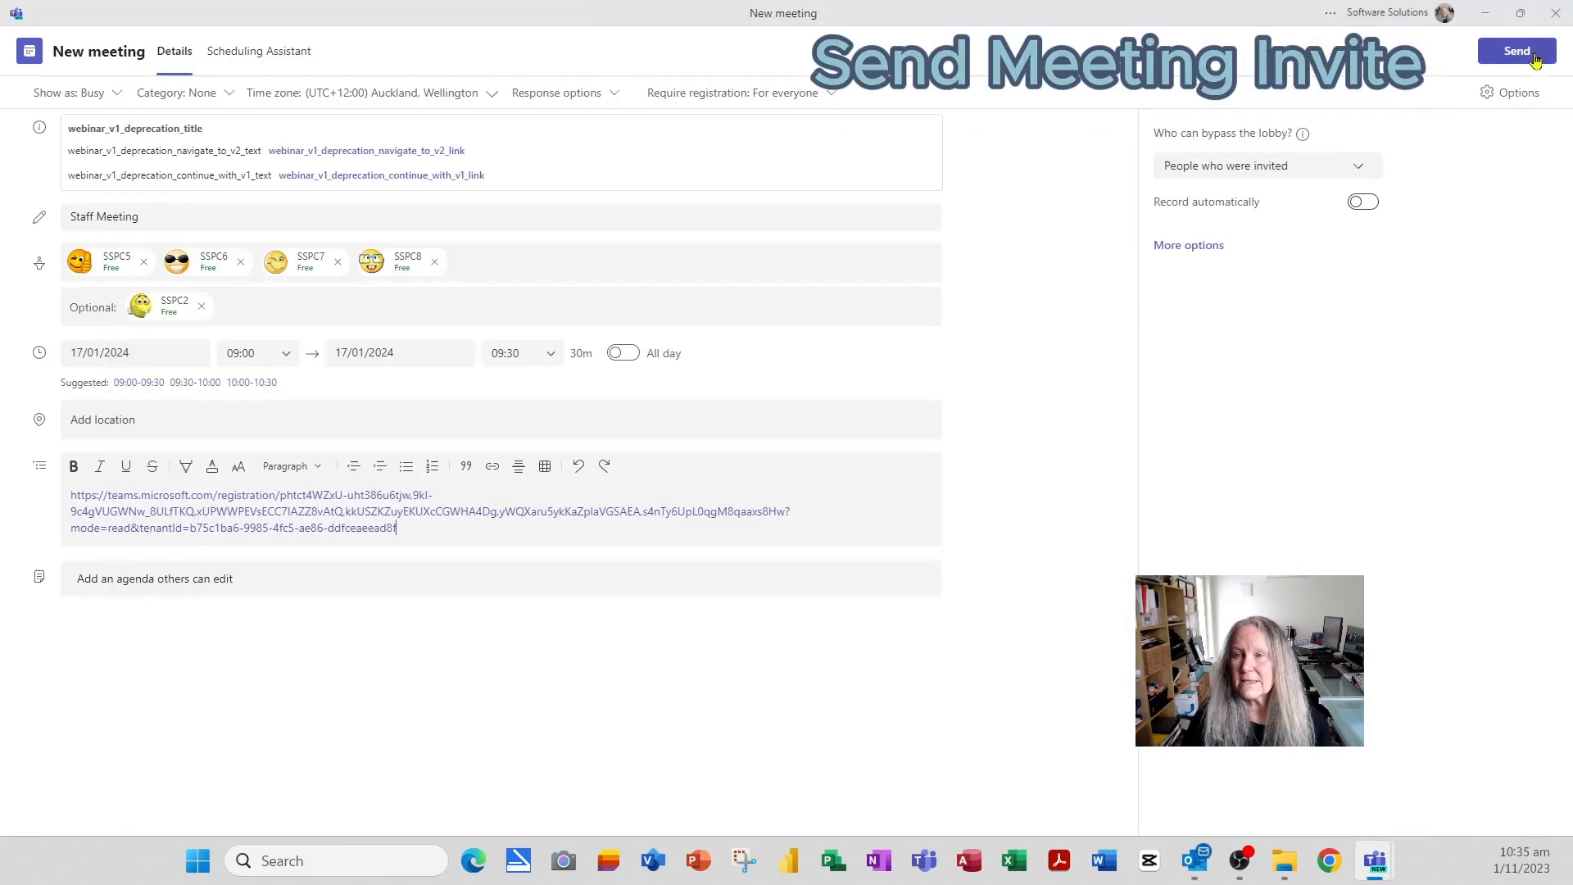
pyautogui.click(1516, 52)
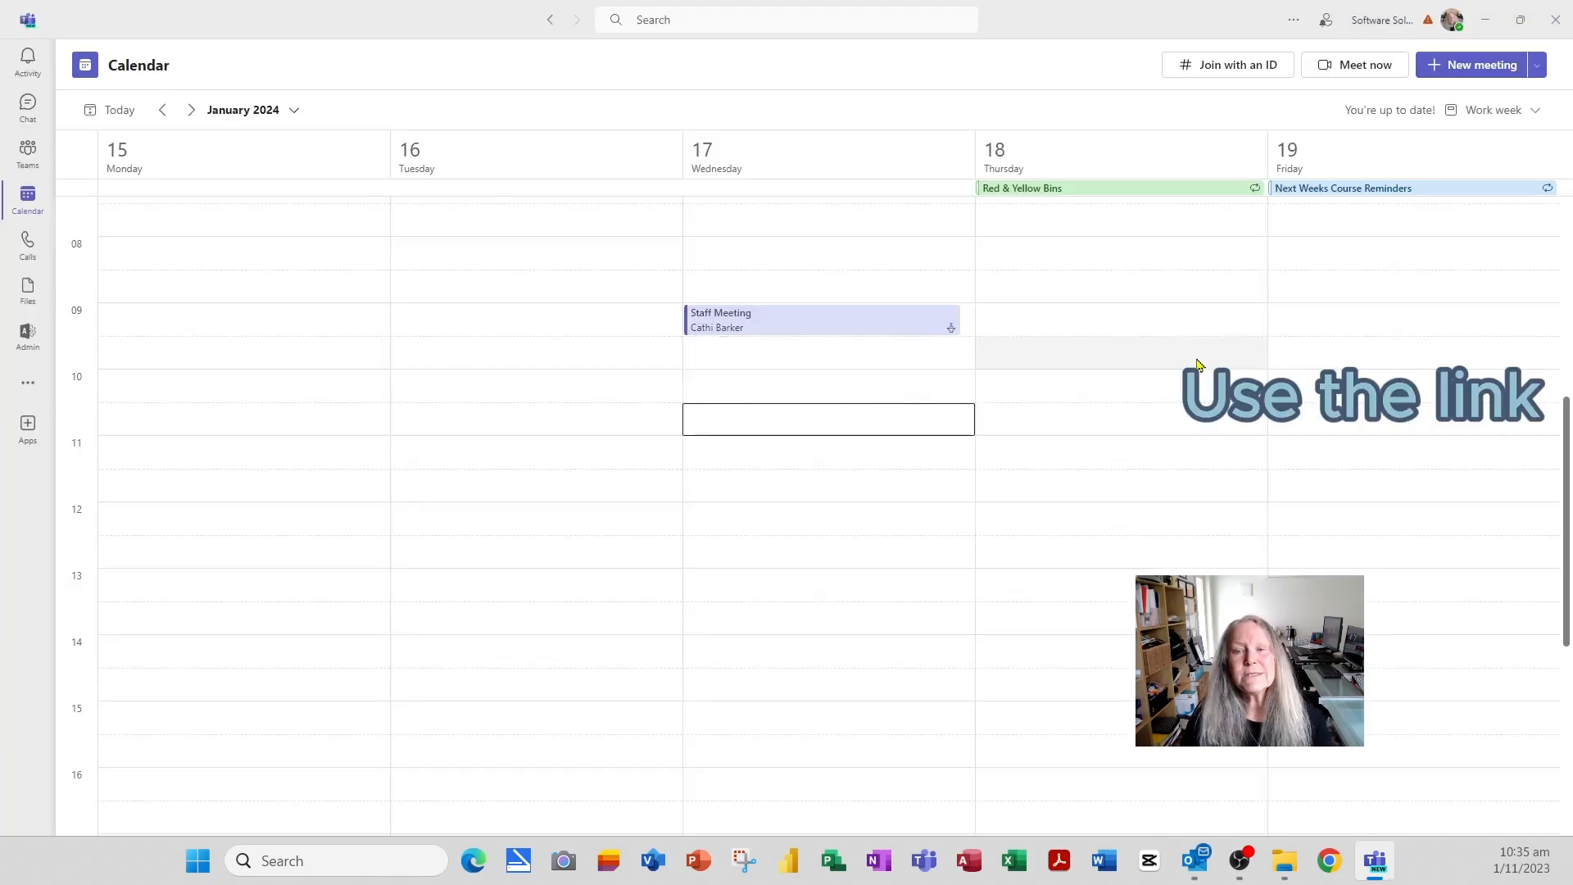
pyautogui.click(1197, 862)
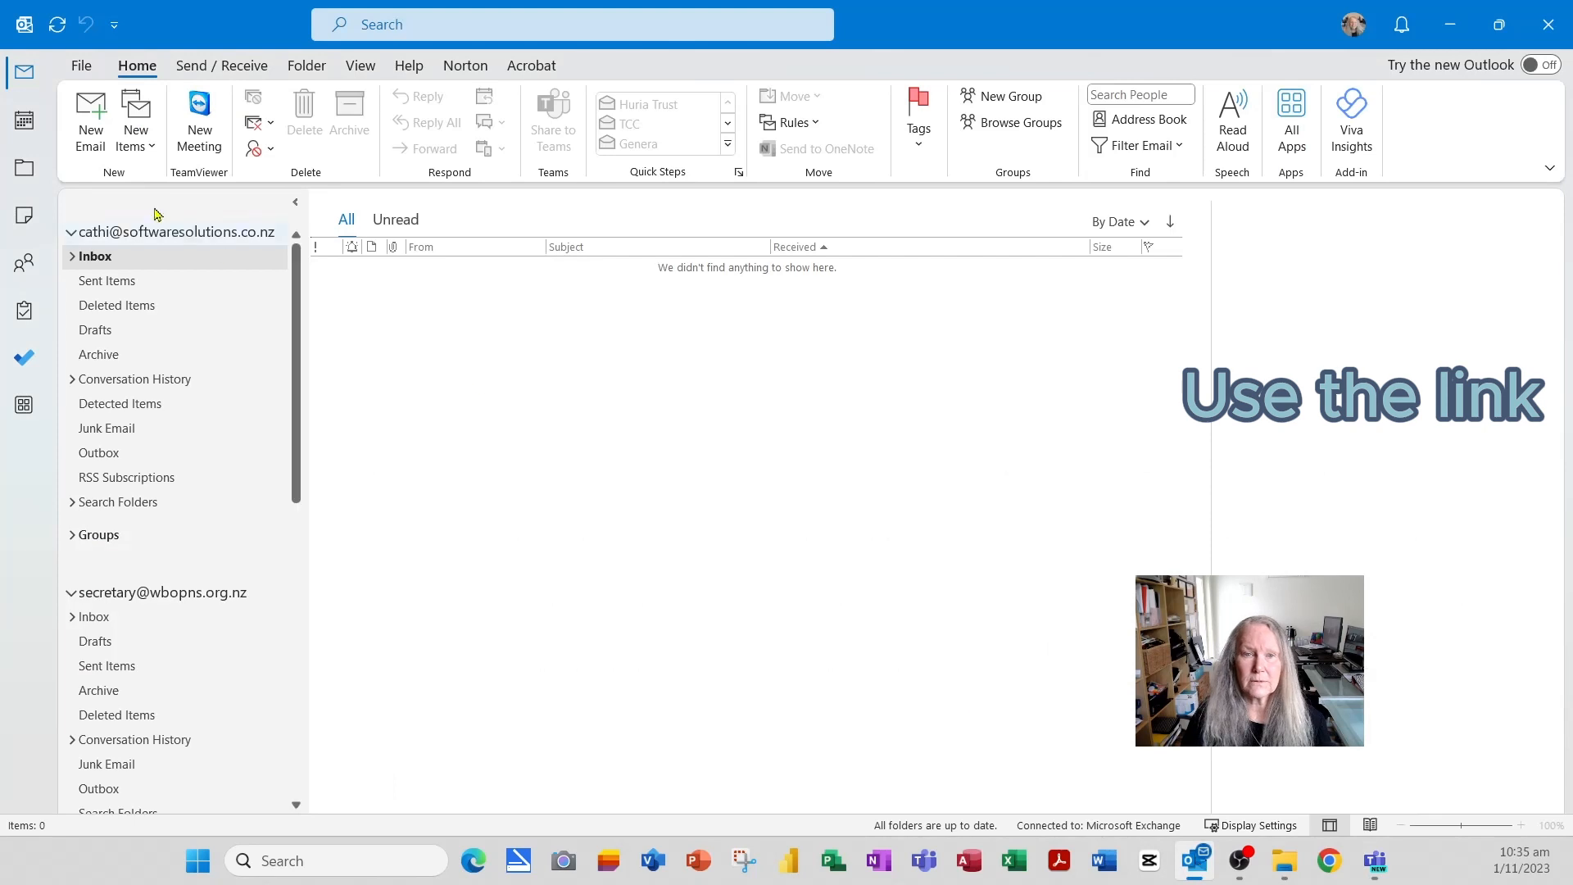
# - In a new email, hyperlink the text 'Click to Register' to the pasted registration URL
pyautogui.click(91, 123)
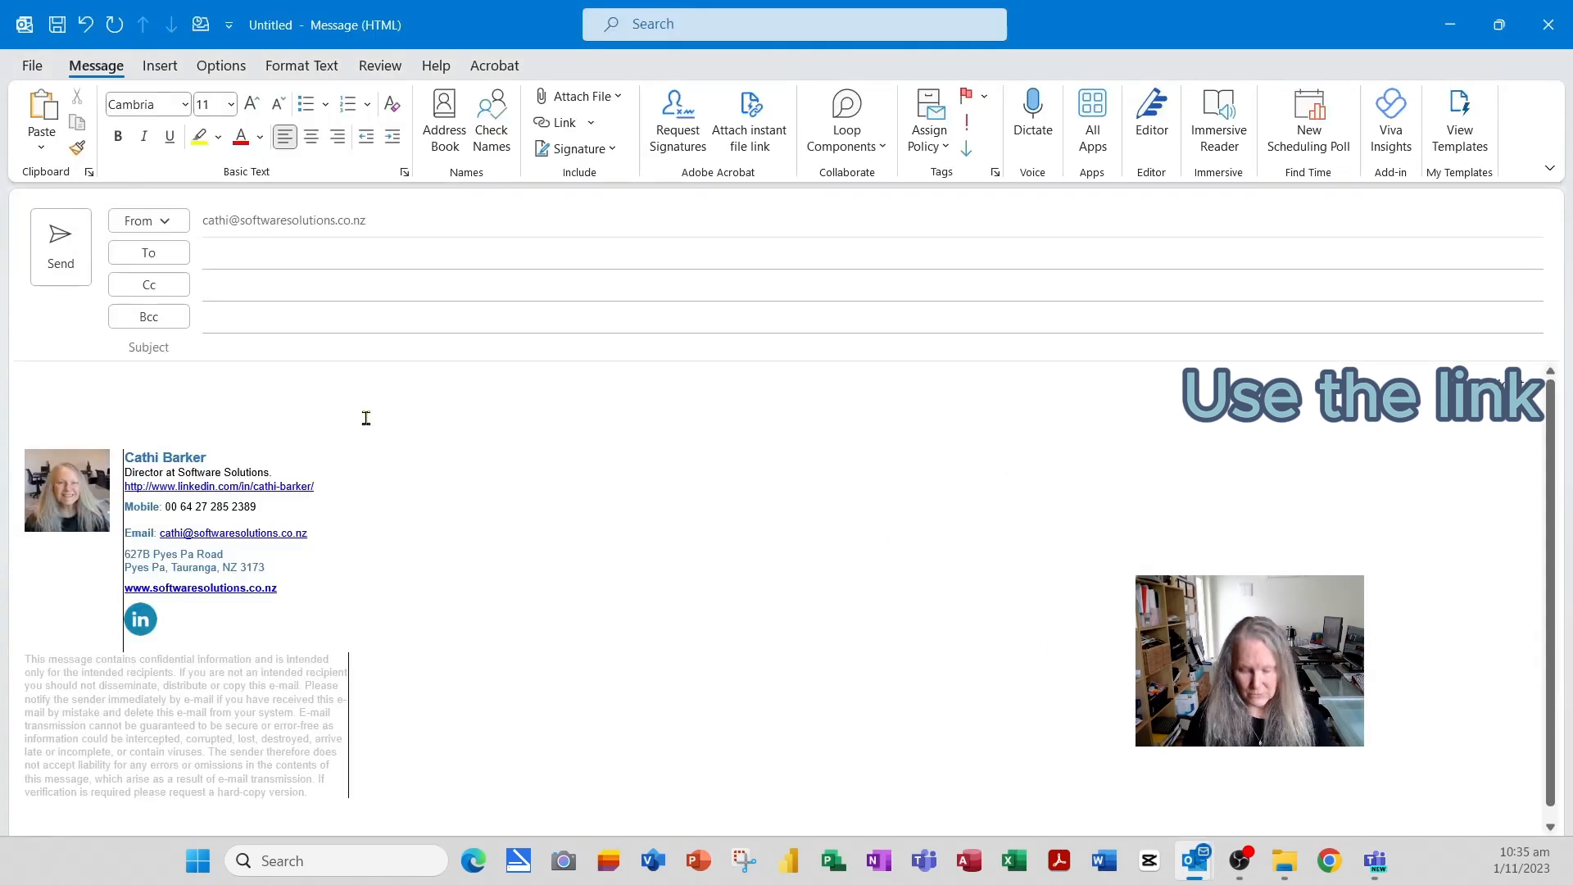
pyautogui.write('Click to Re')
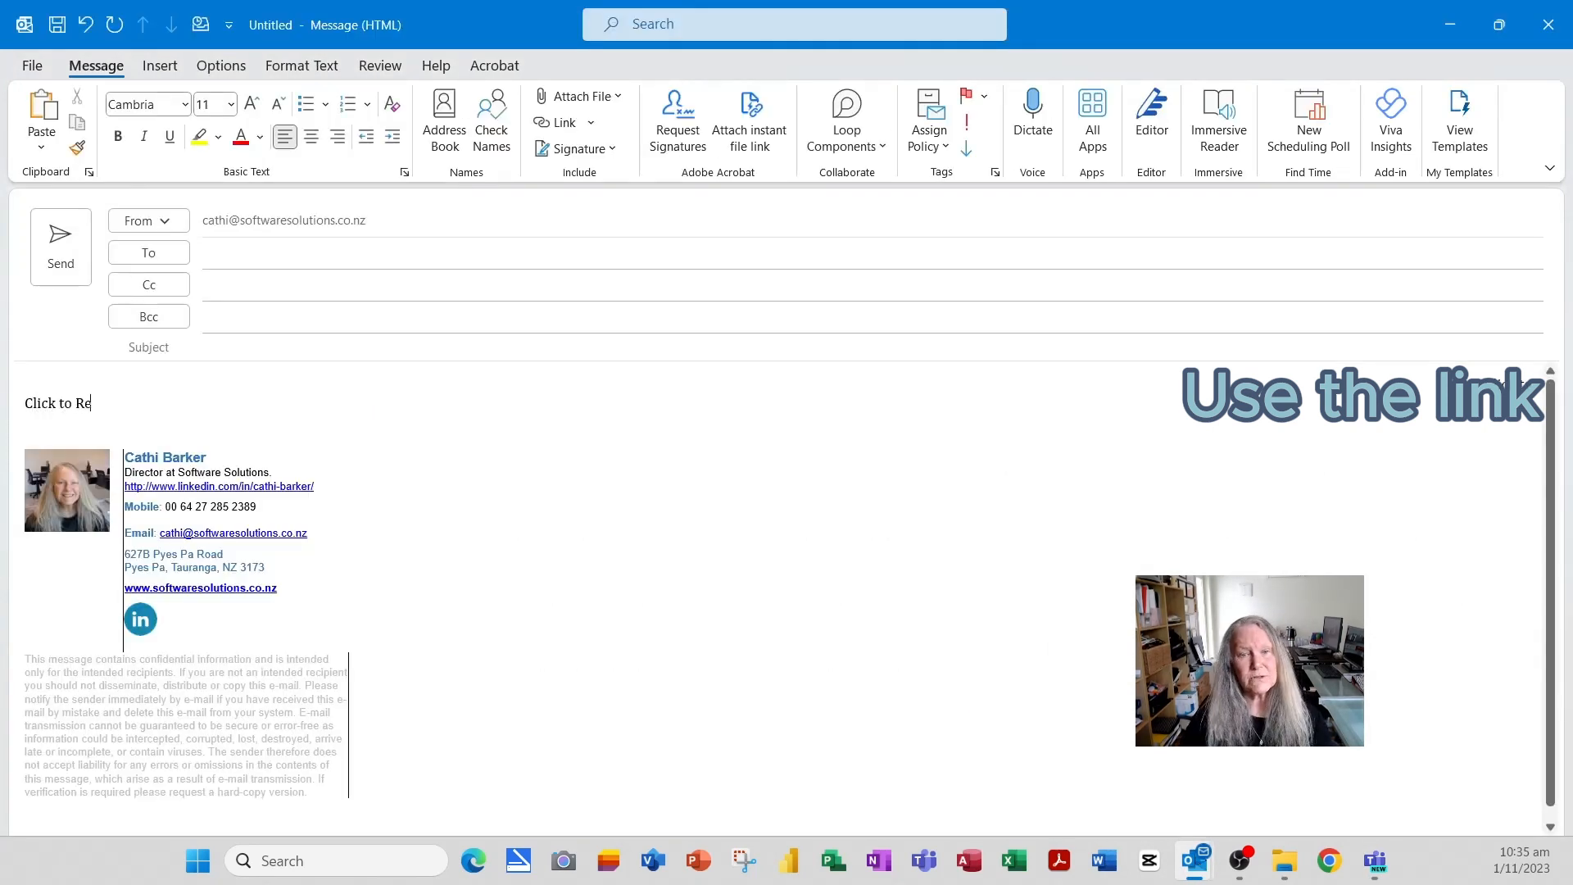
pyautogui.write('gister')
pyautogui.tripleClick(365, 413)
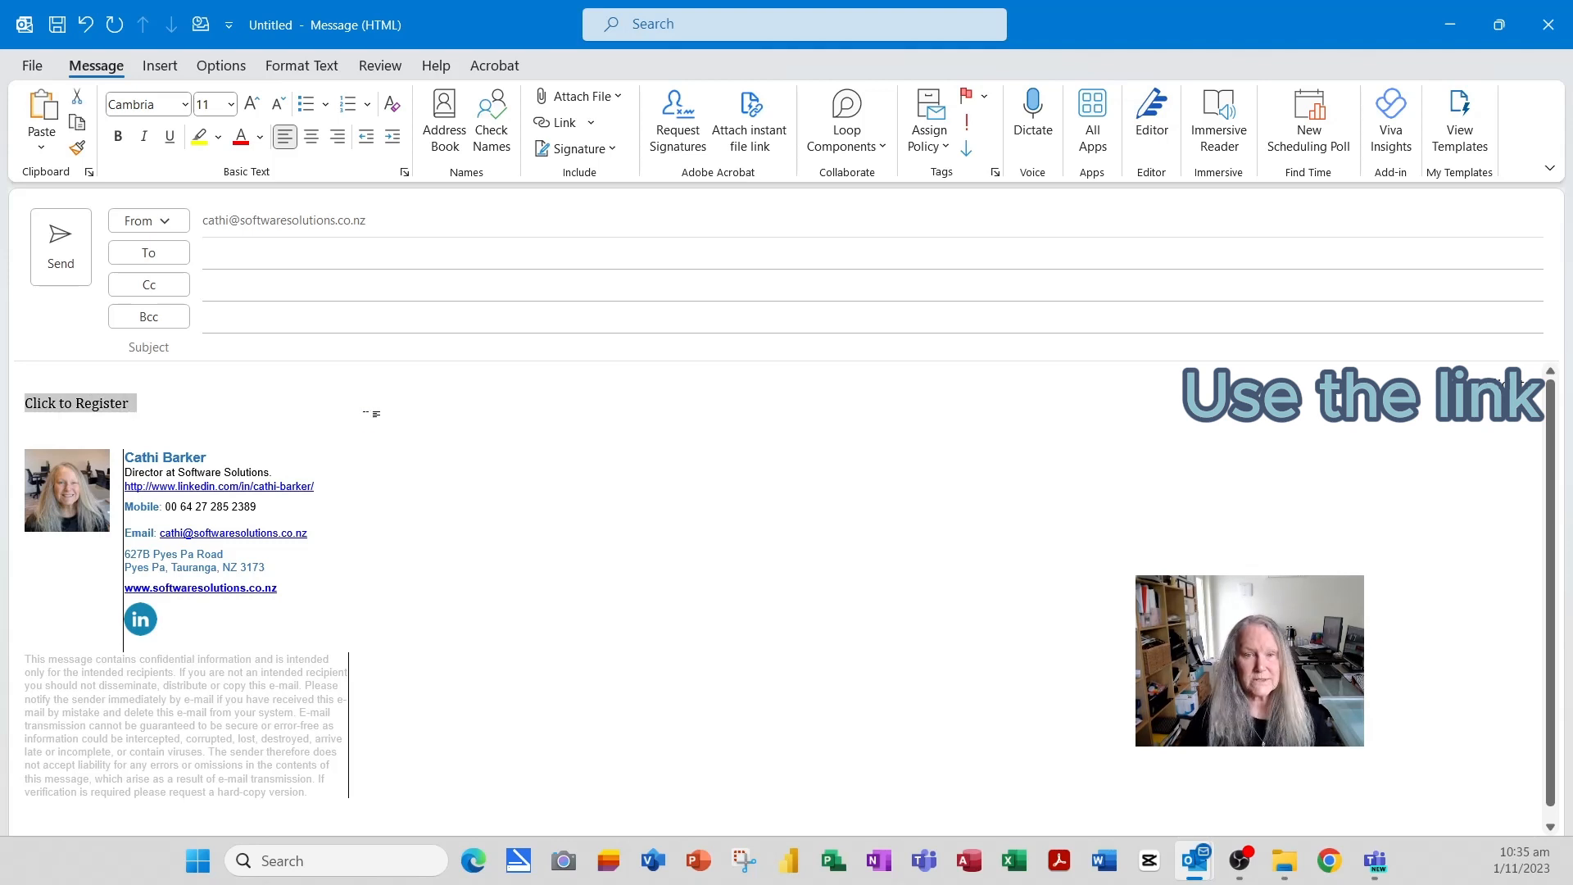
pyautogui.hotkey('ctrl', 'k')
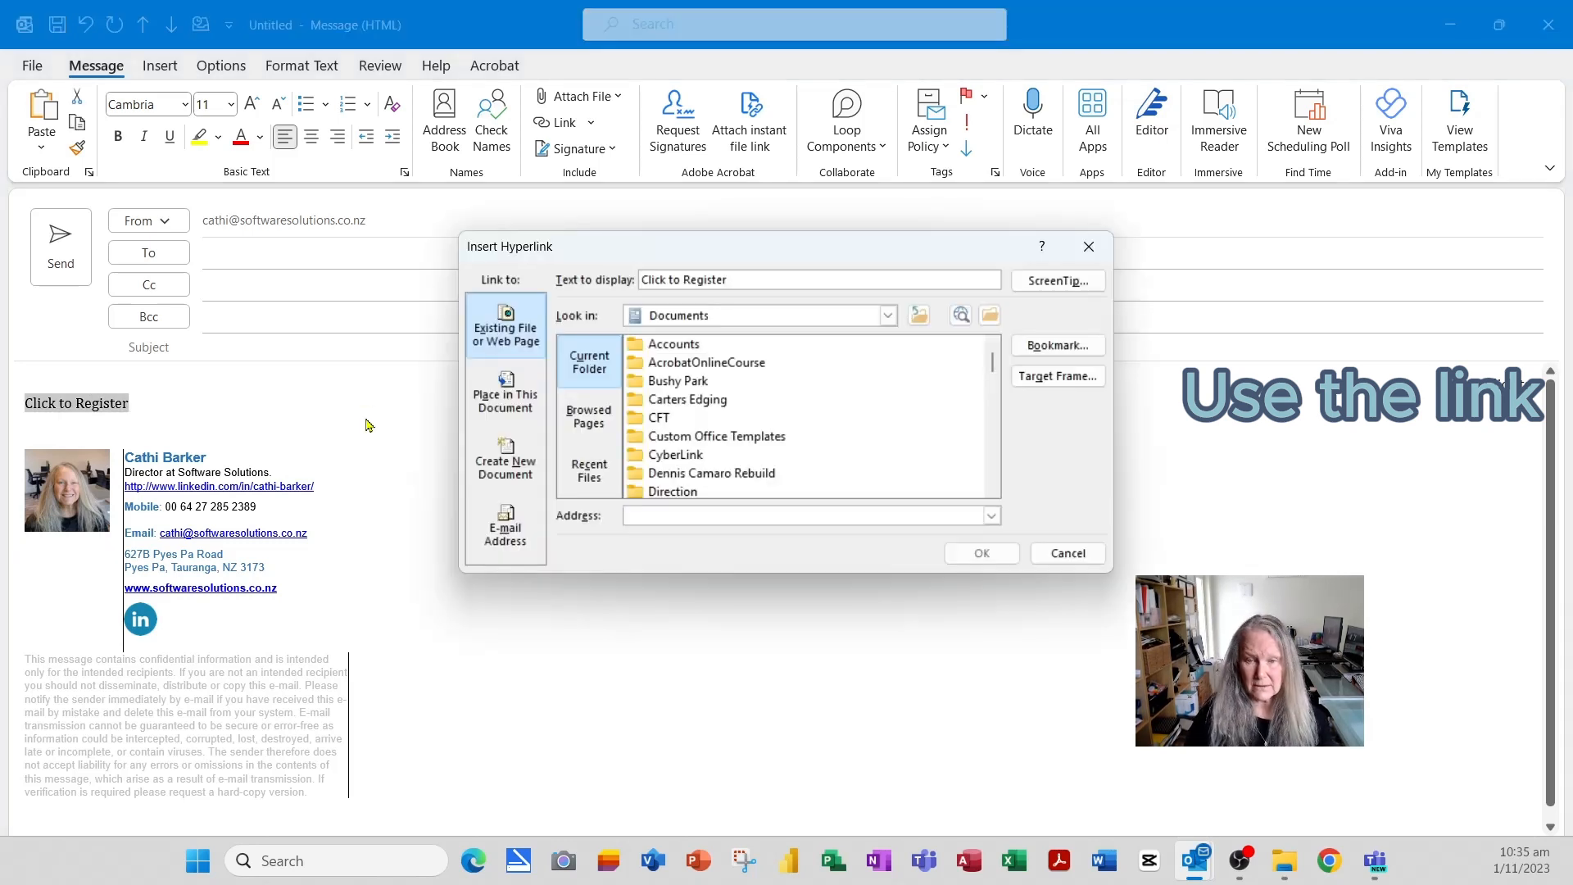
pyautogui.hotkey('ctrl', 'v')
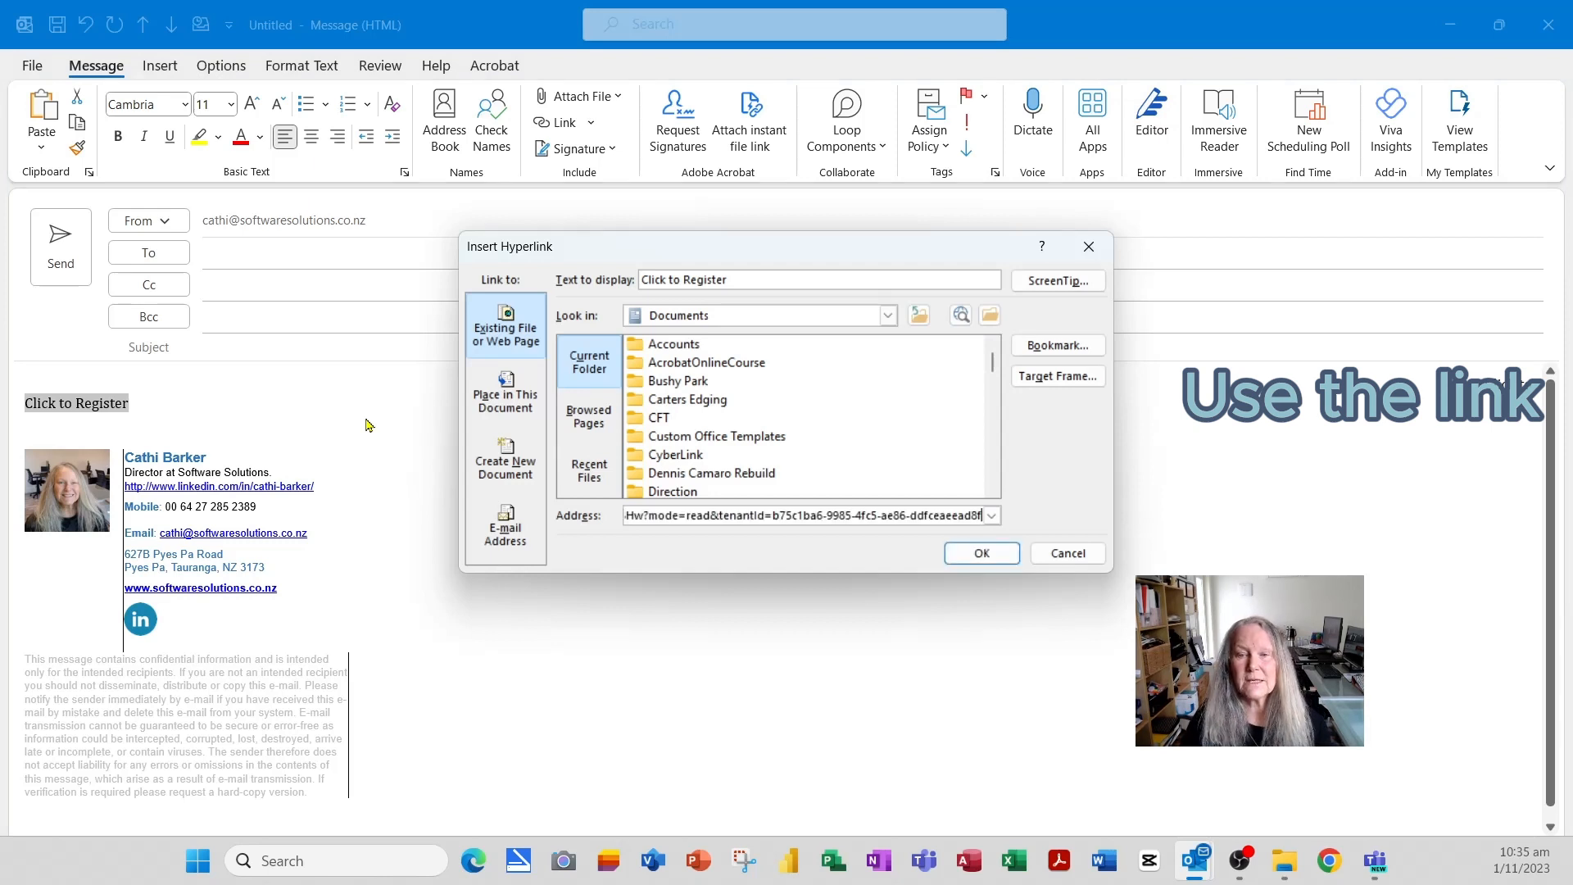
pyautogui.click(980, 555)
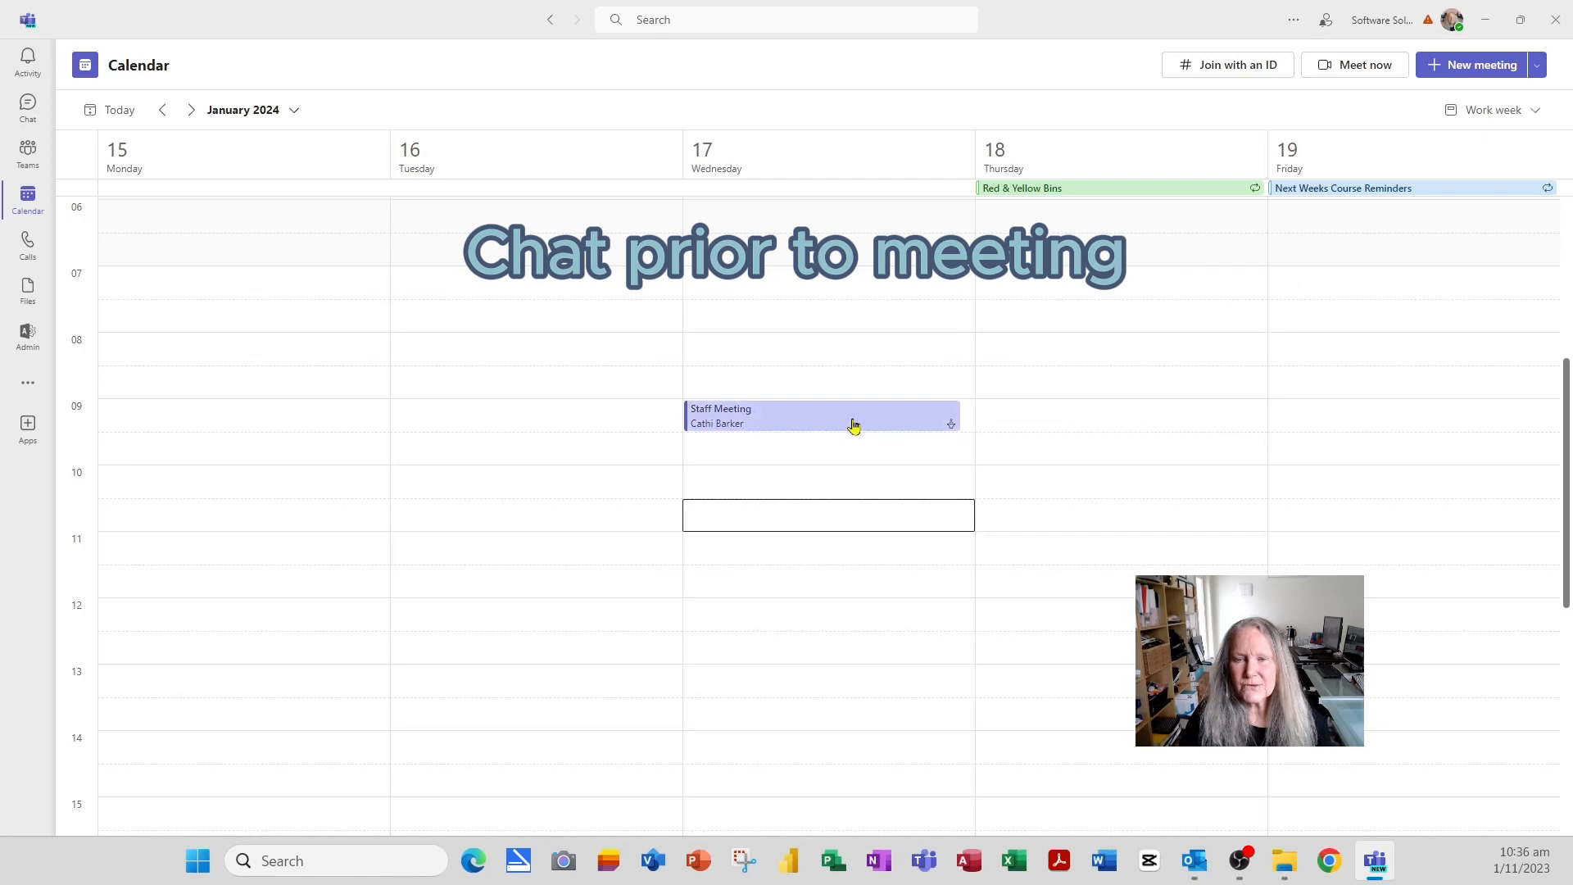
# - Open the peek card for the Staff Meeting on Wednesday 17 January, 09:00–09:30
pyautogui.click(853, 424)
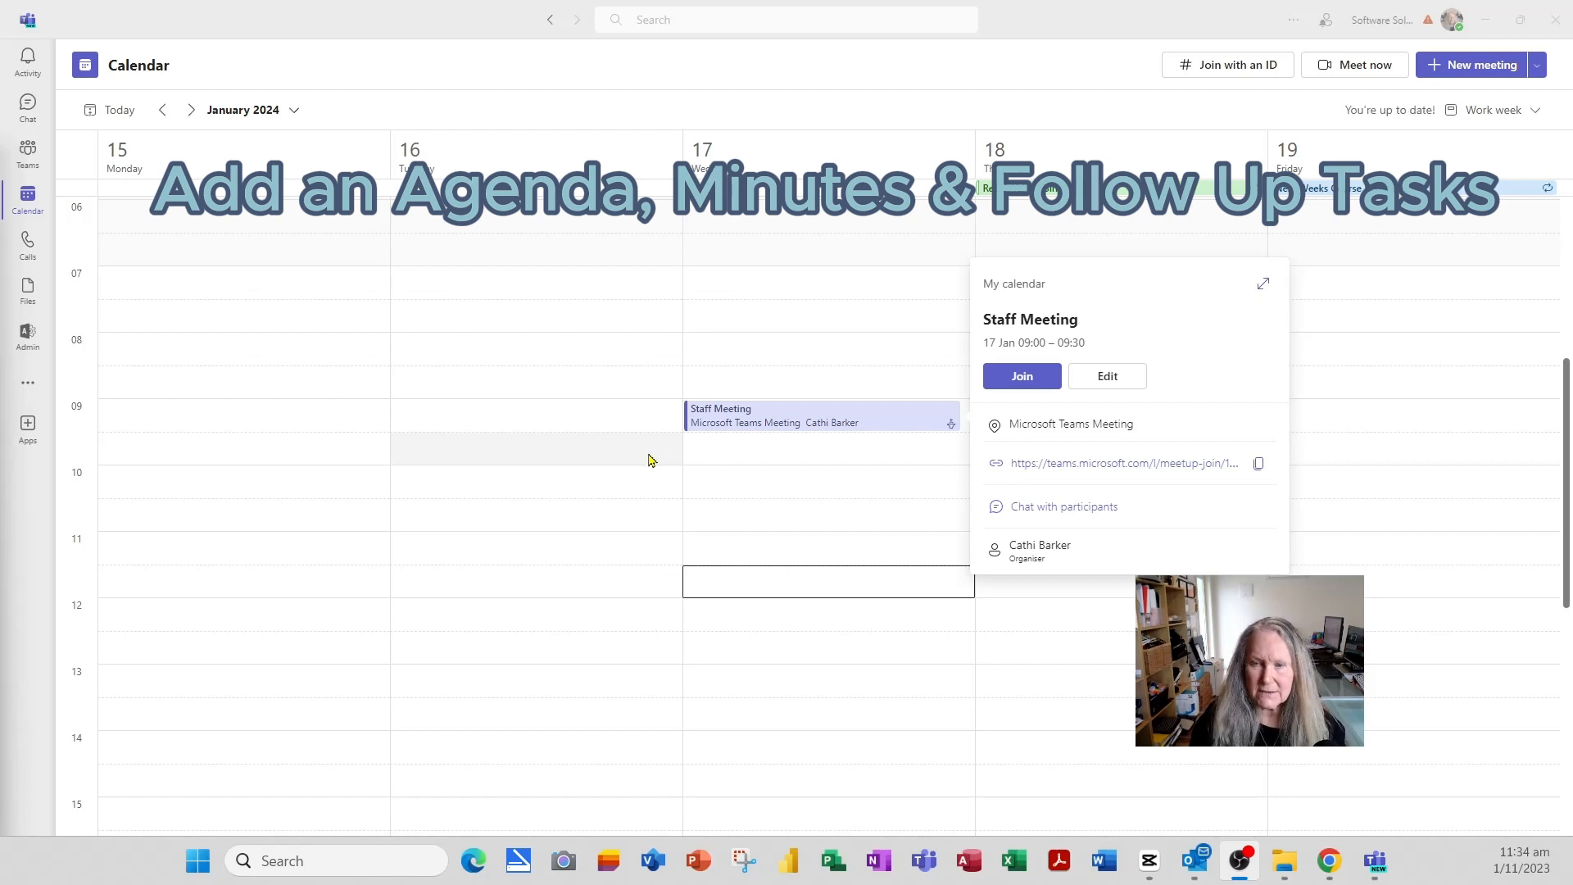
# - Add a shared agenda to the Staff Meeting: Community Insights, Health and Safety, Incident report
pyautogui.click(1106, 377)
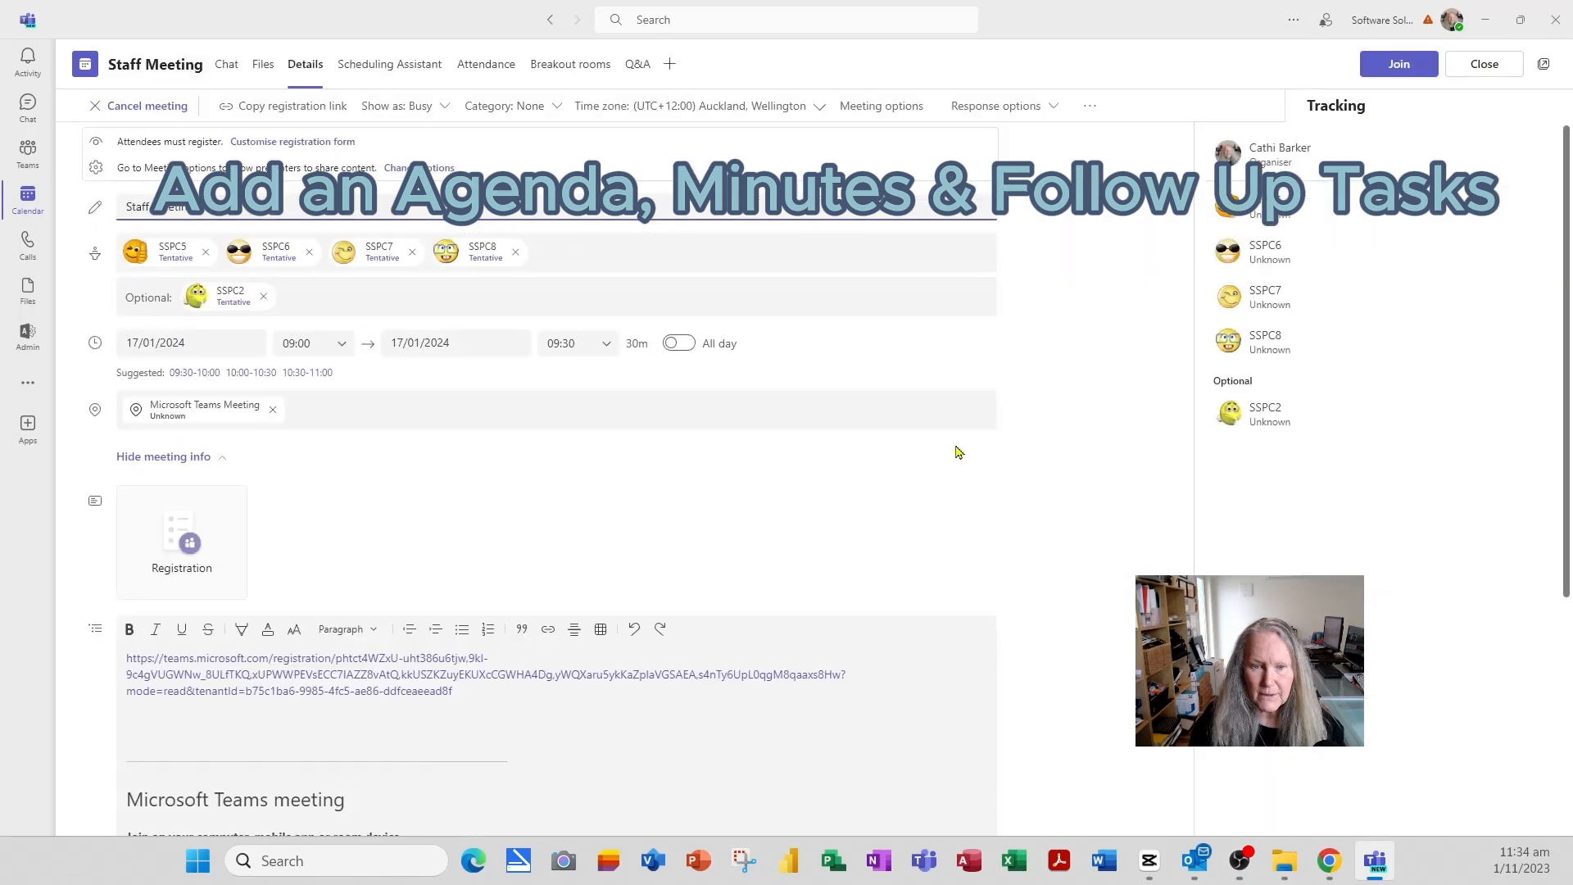
pyautogui.scroll(-5, 583, 625)
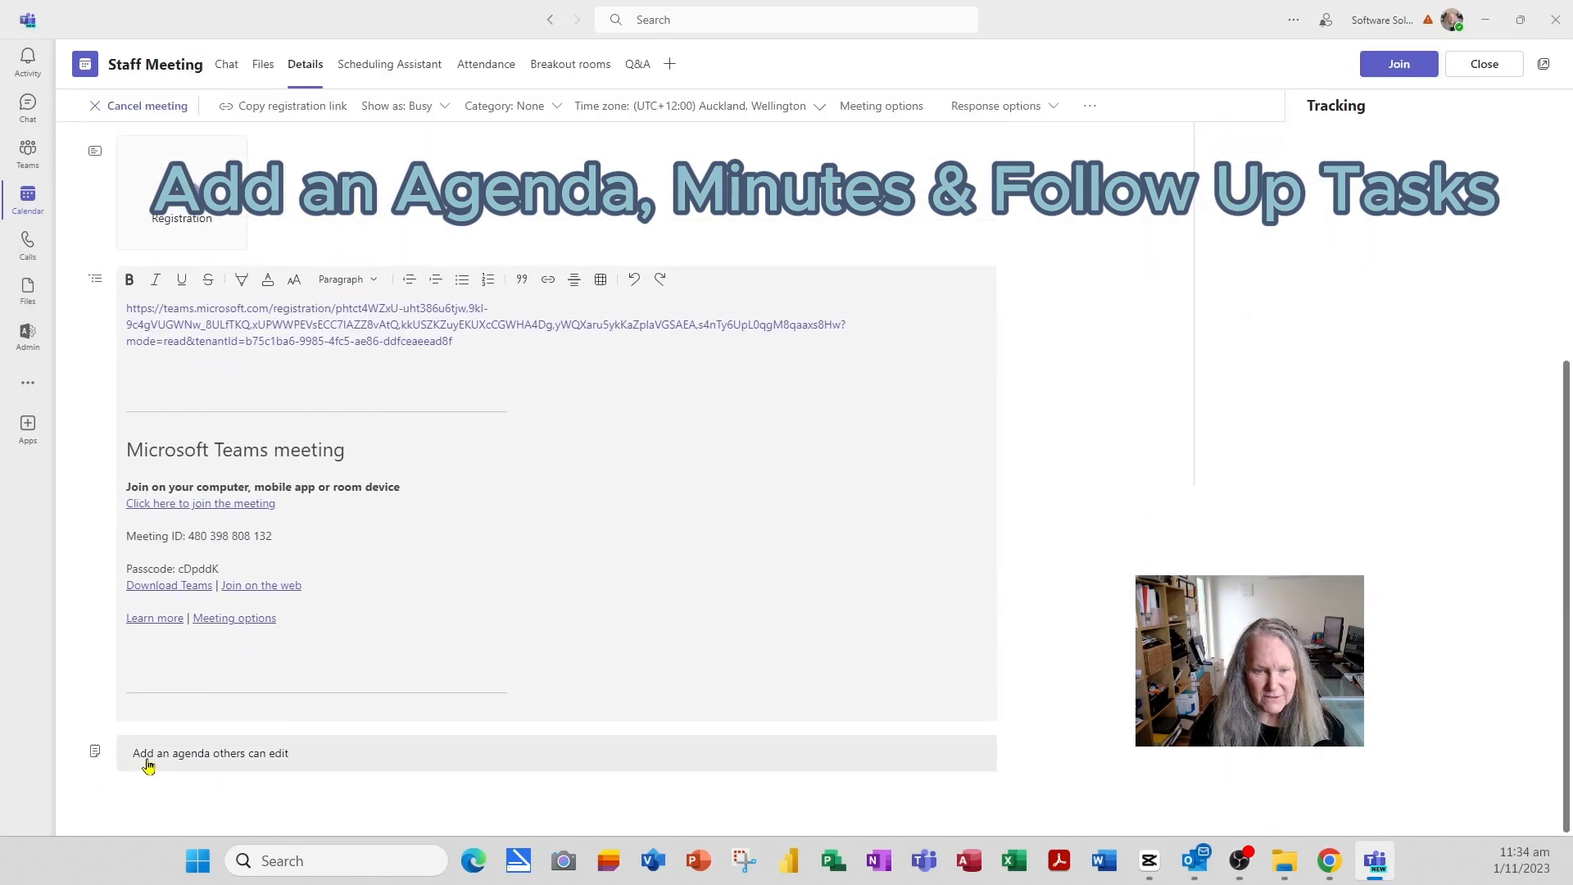
pyautogui.click(269, 763)
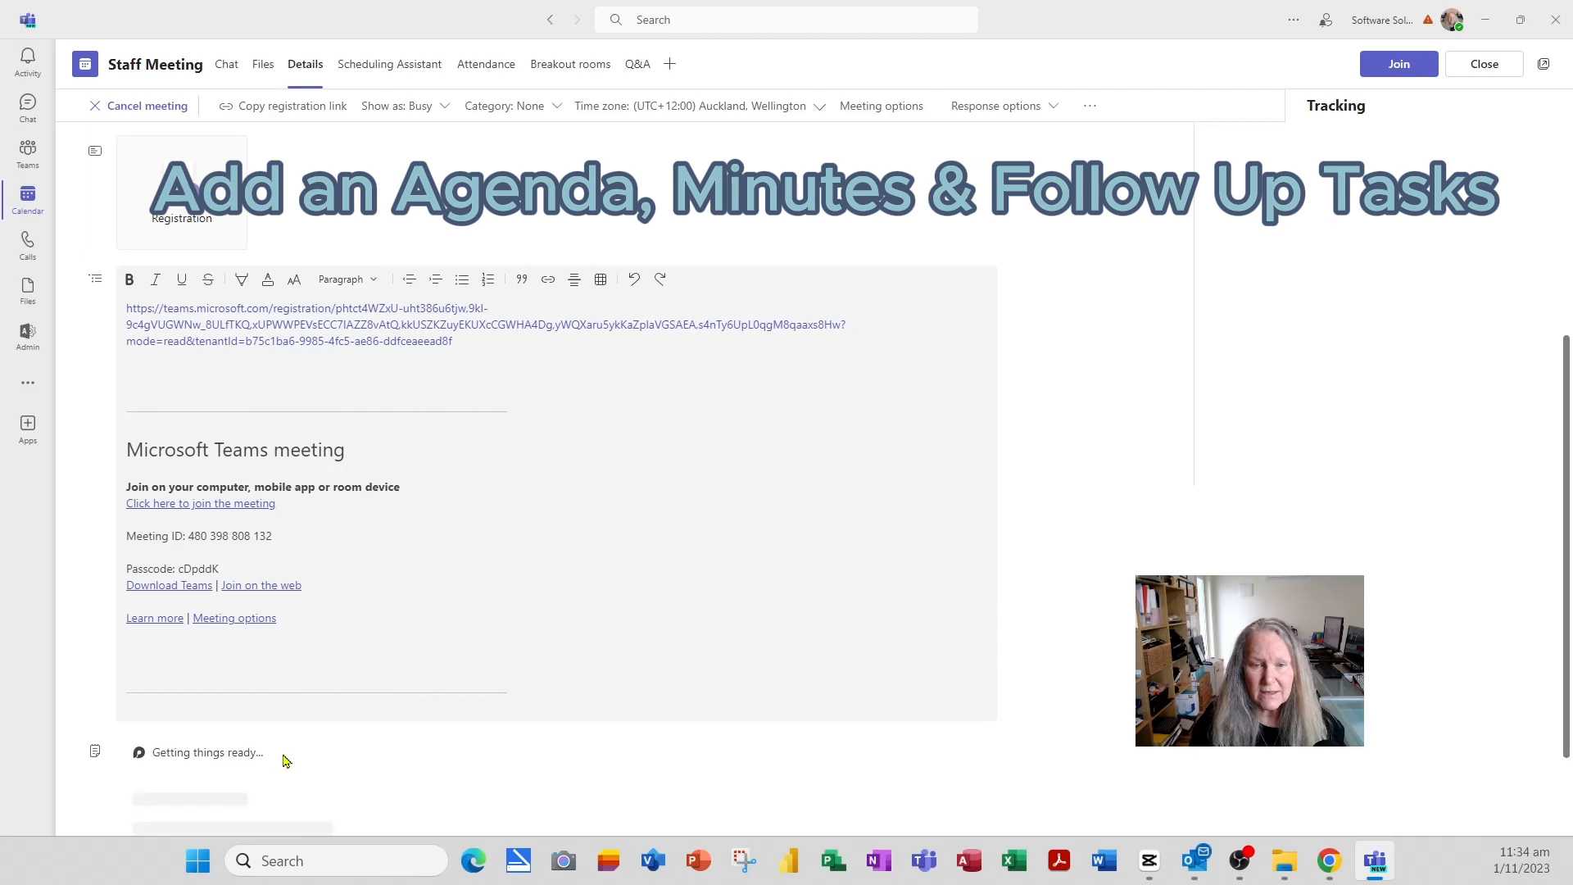
pyautogui.scroll(-4, 426, 713)
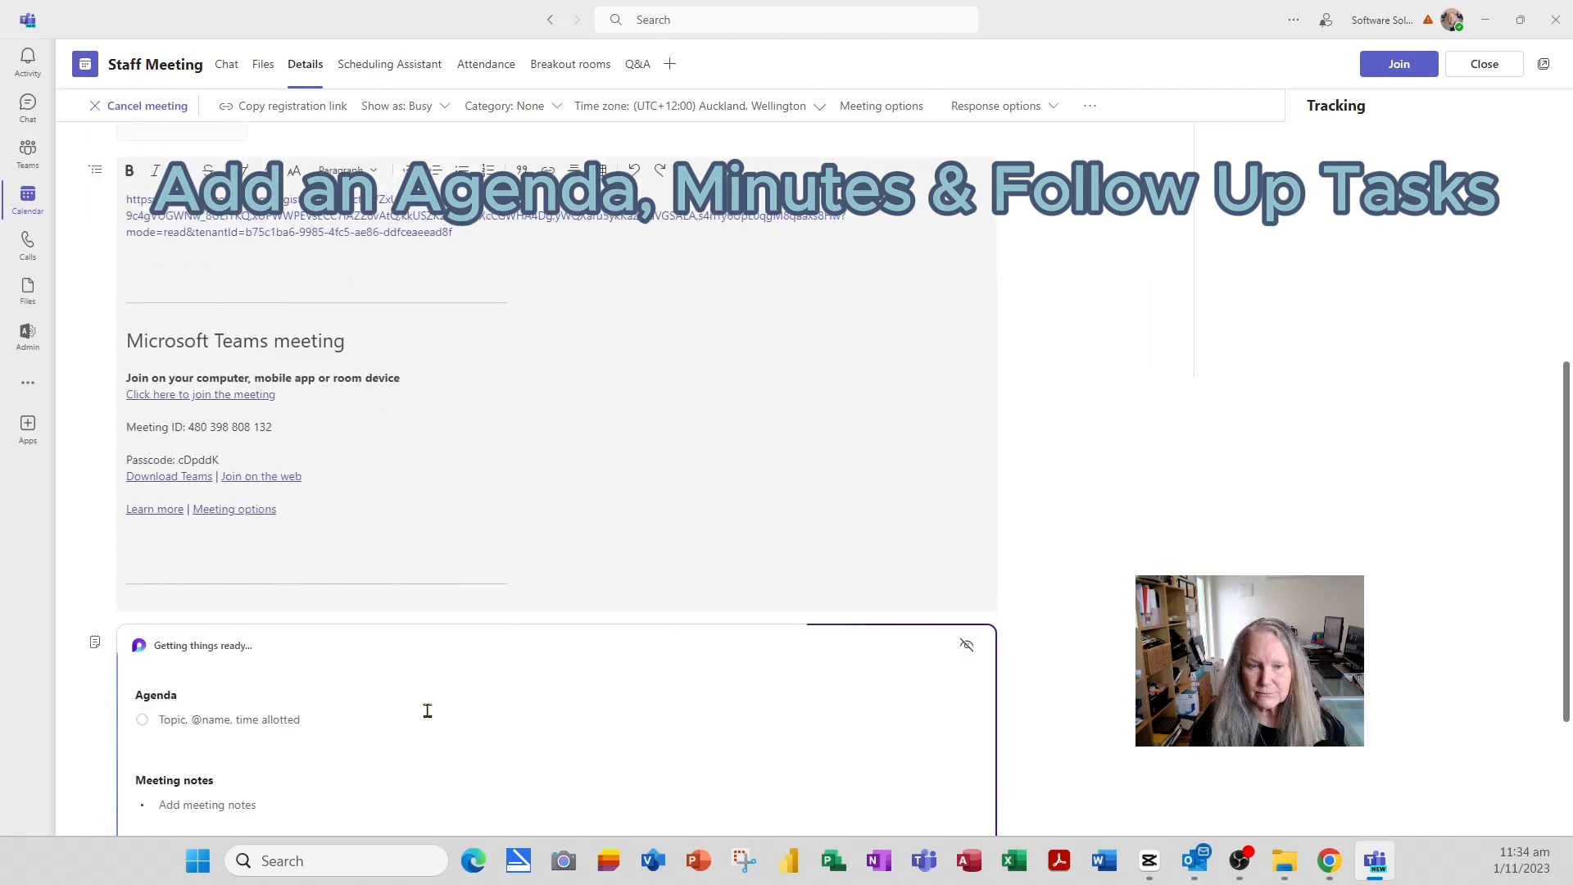
pyautogui.click(177, 508)
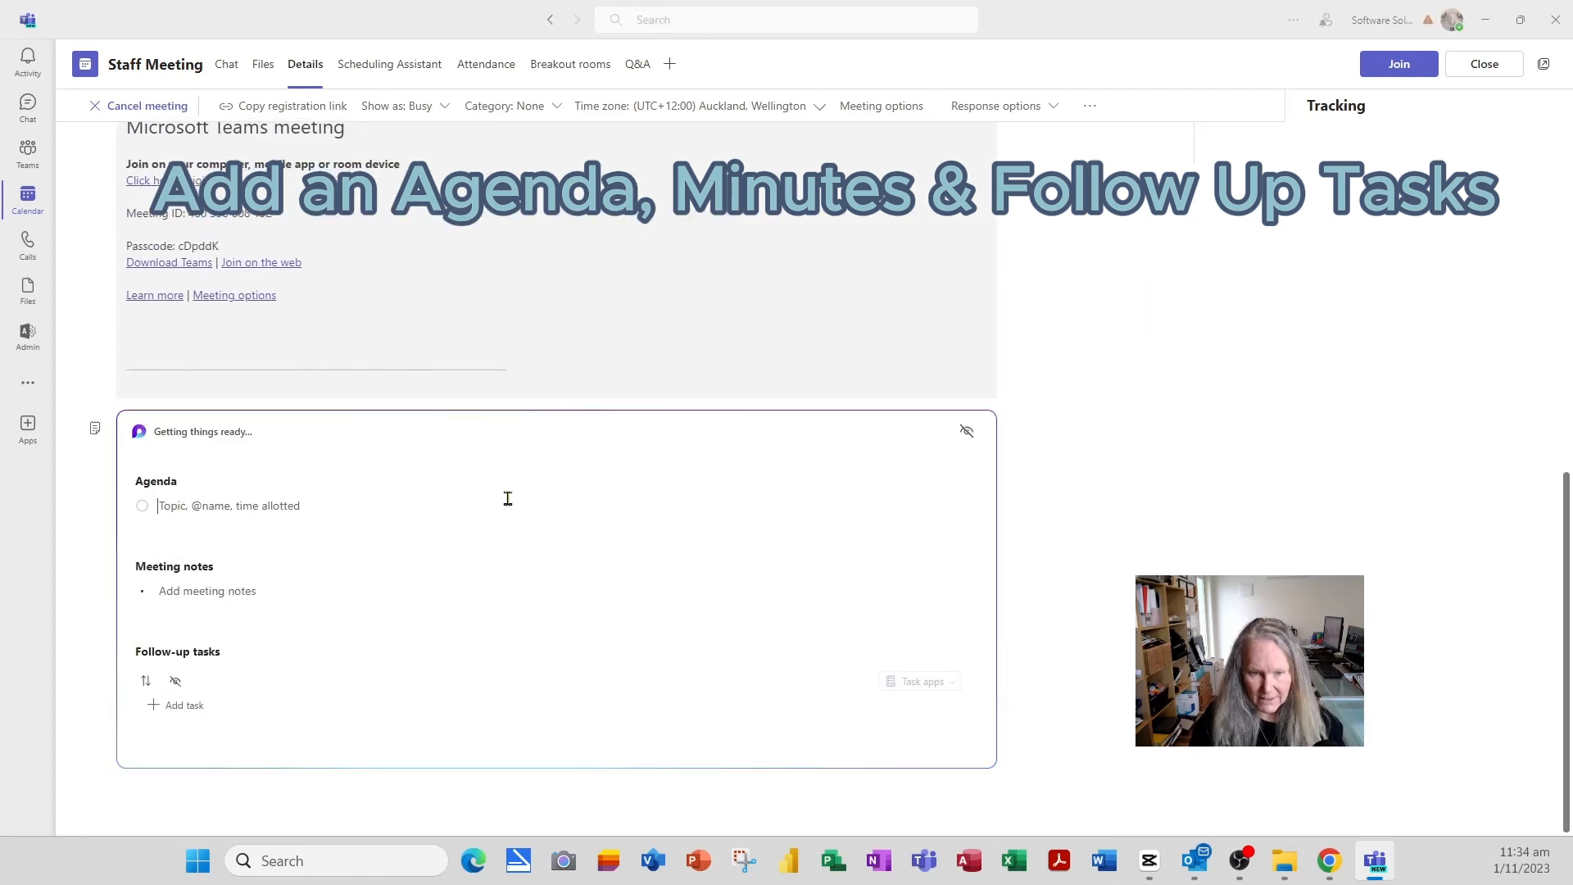
pyautogui.write('Comm')
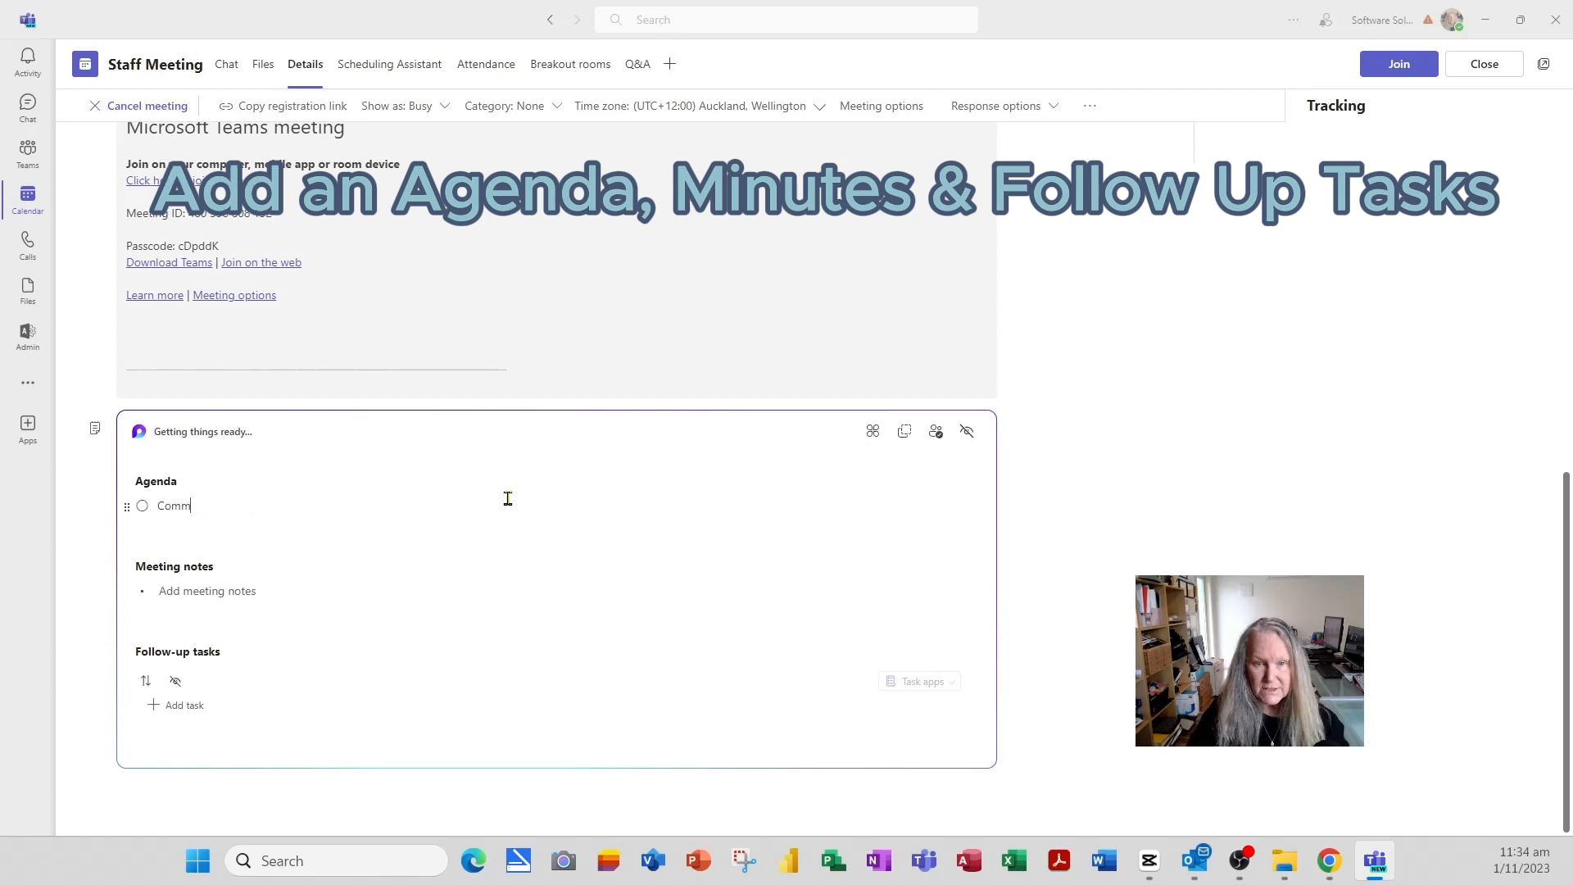
pyautogui.write('unity Insi')
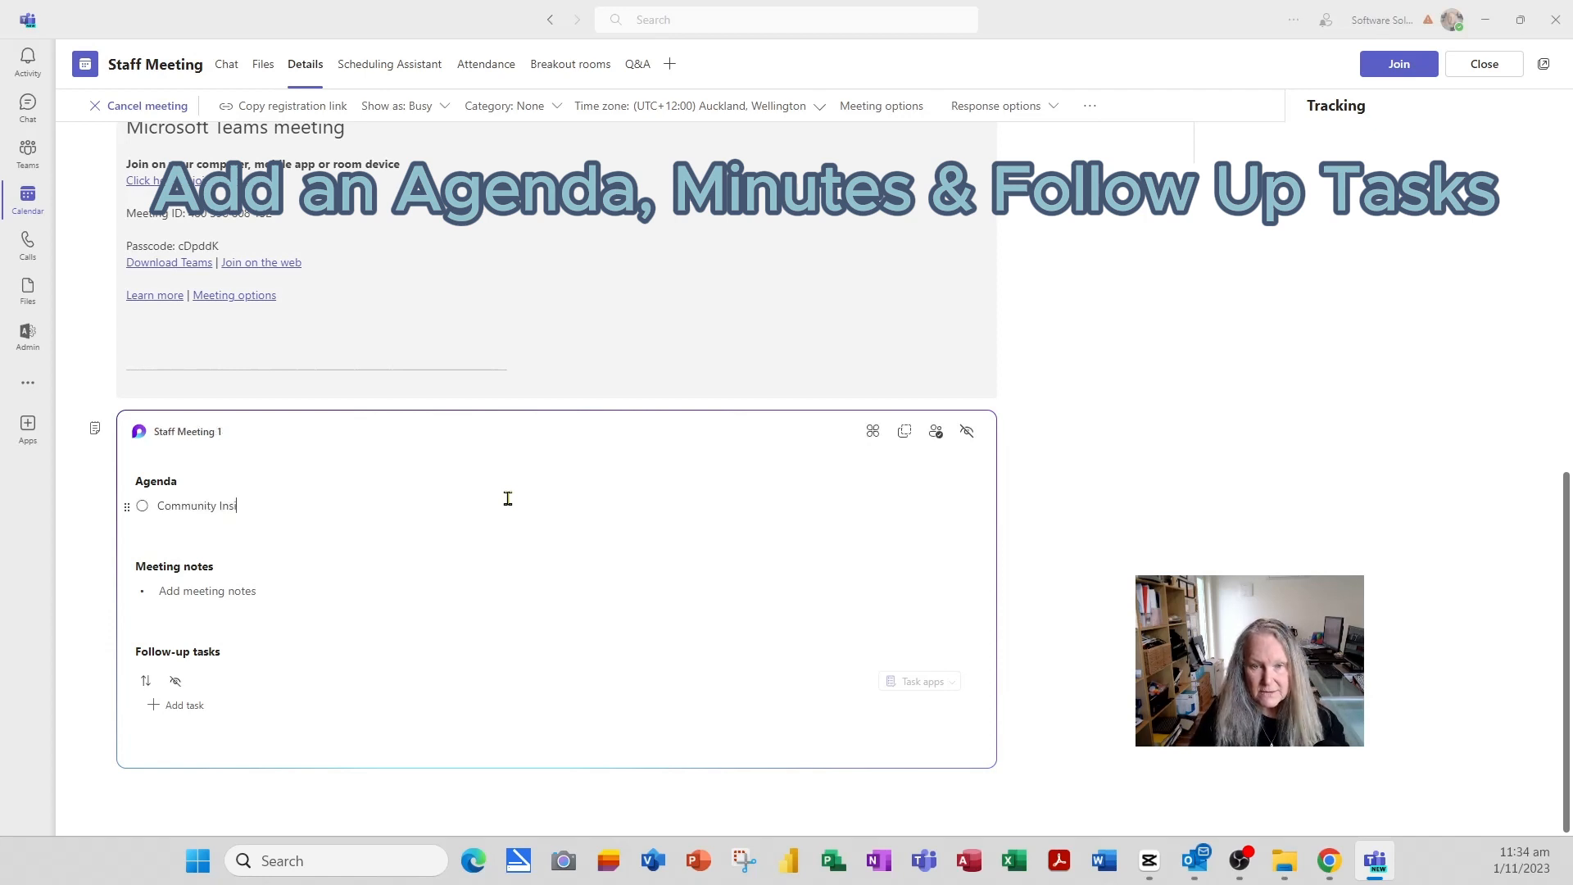
pyautogui.write('ghts')
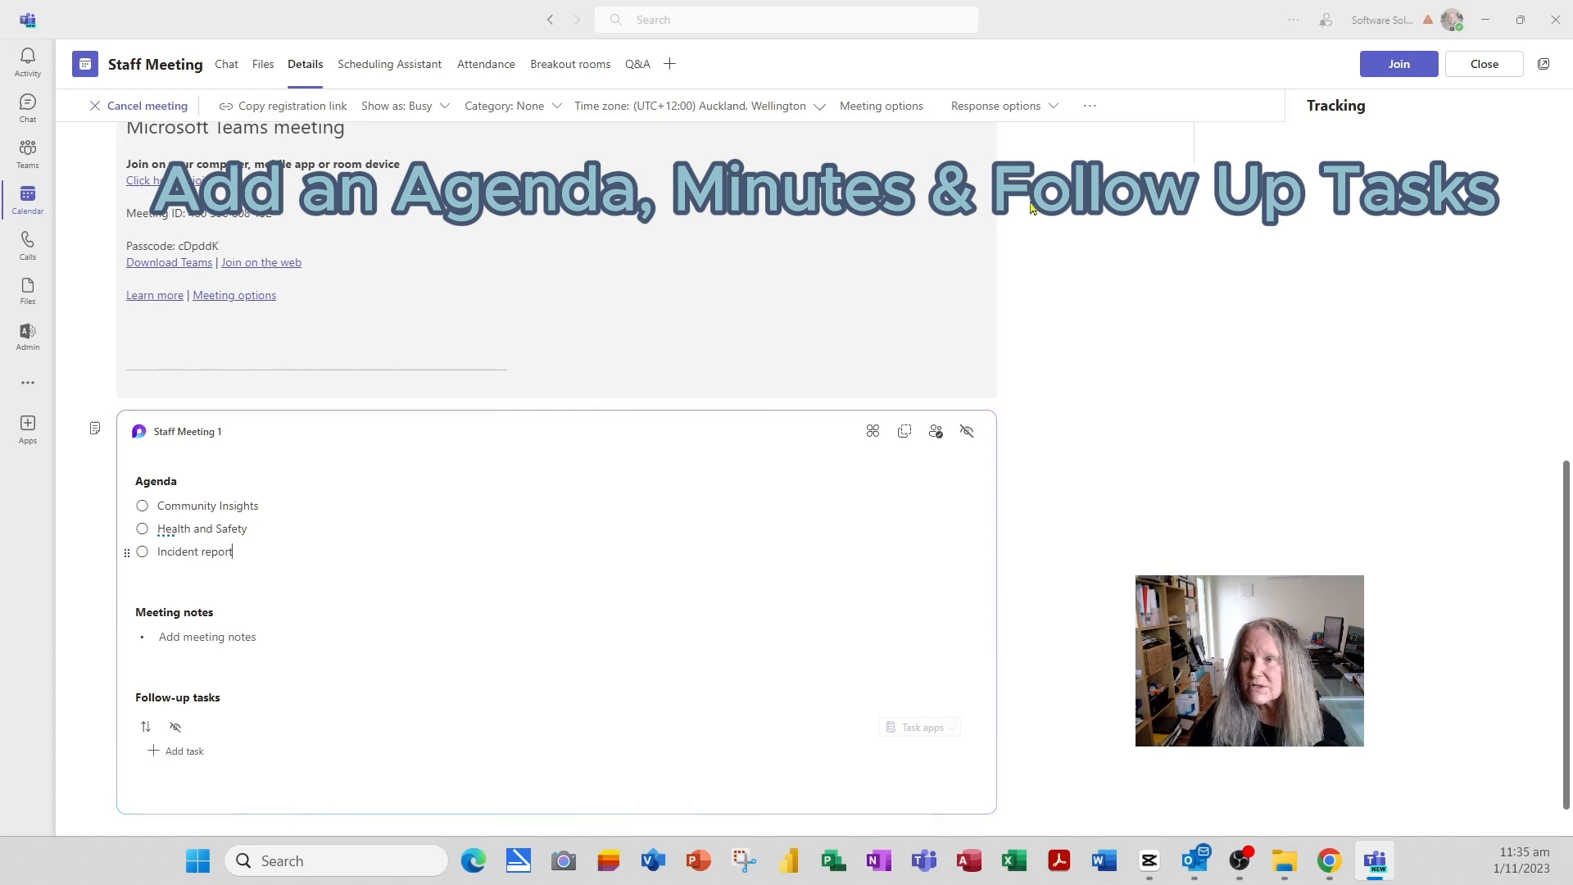
pyautogui.click(1491, 70)
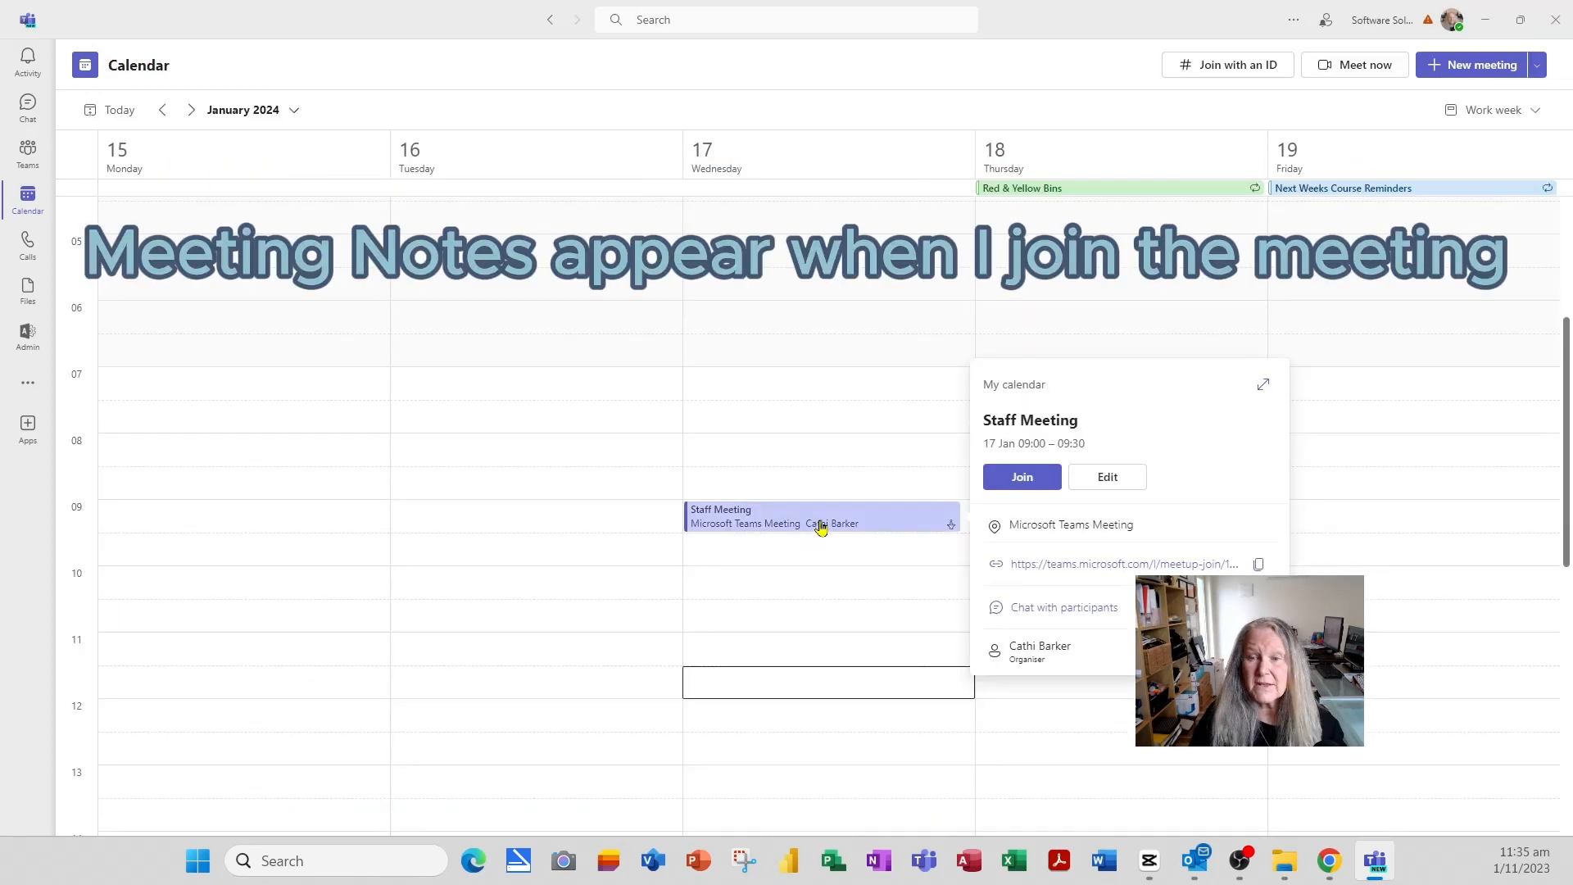
# - Join the Staff Meeting call and open its meeting notes to see the agenda
pyautogui.click(1022, 478)
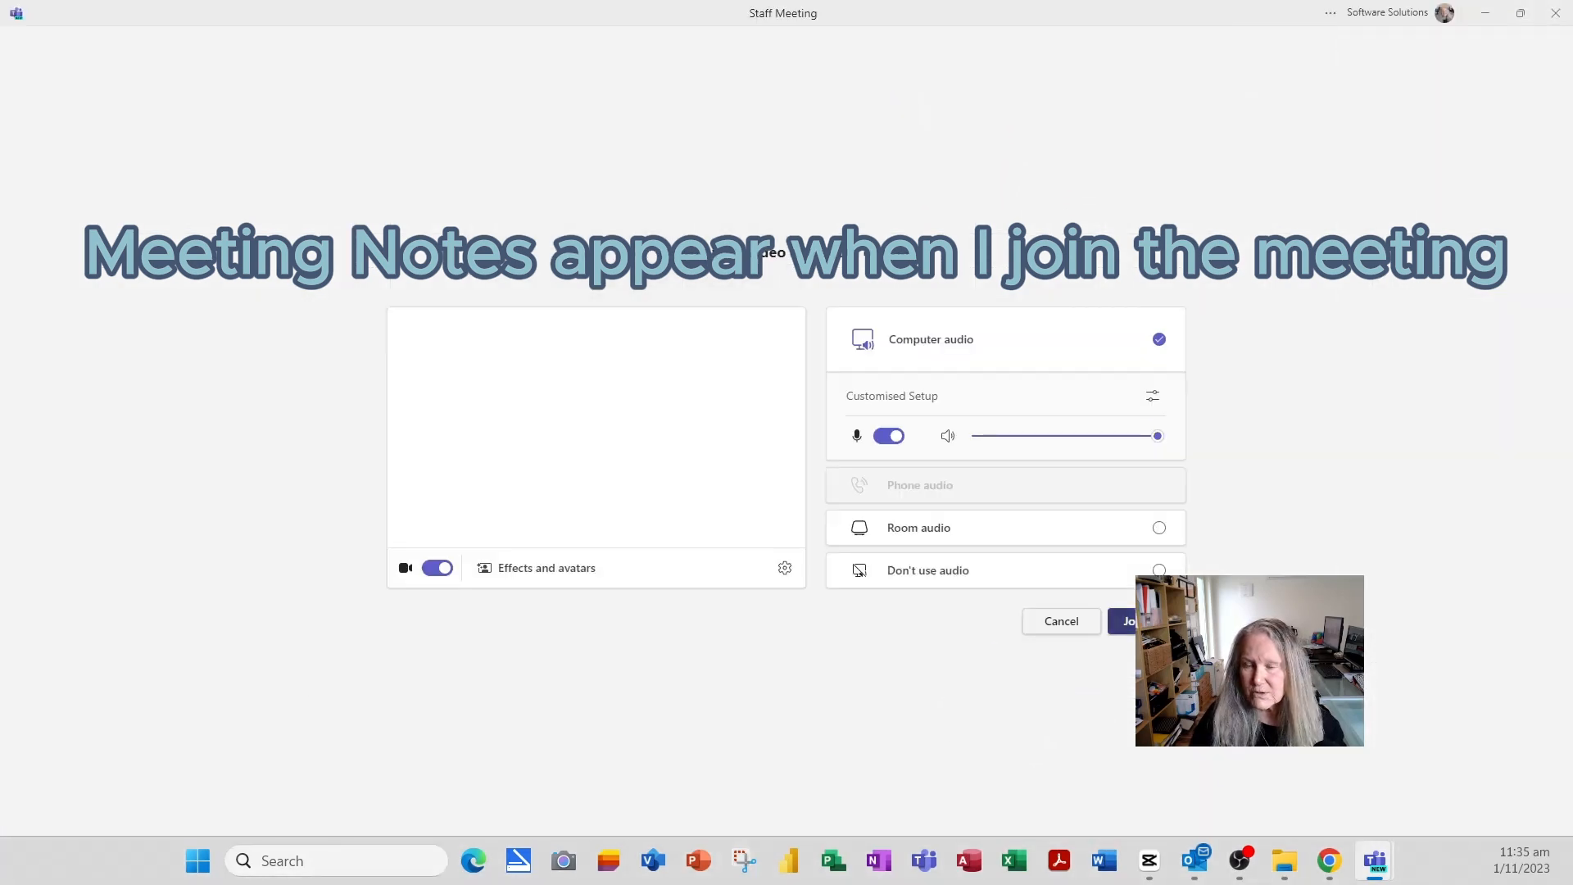
pyautogui.click(1124, 621)
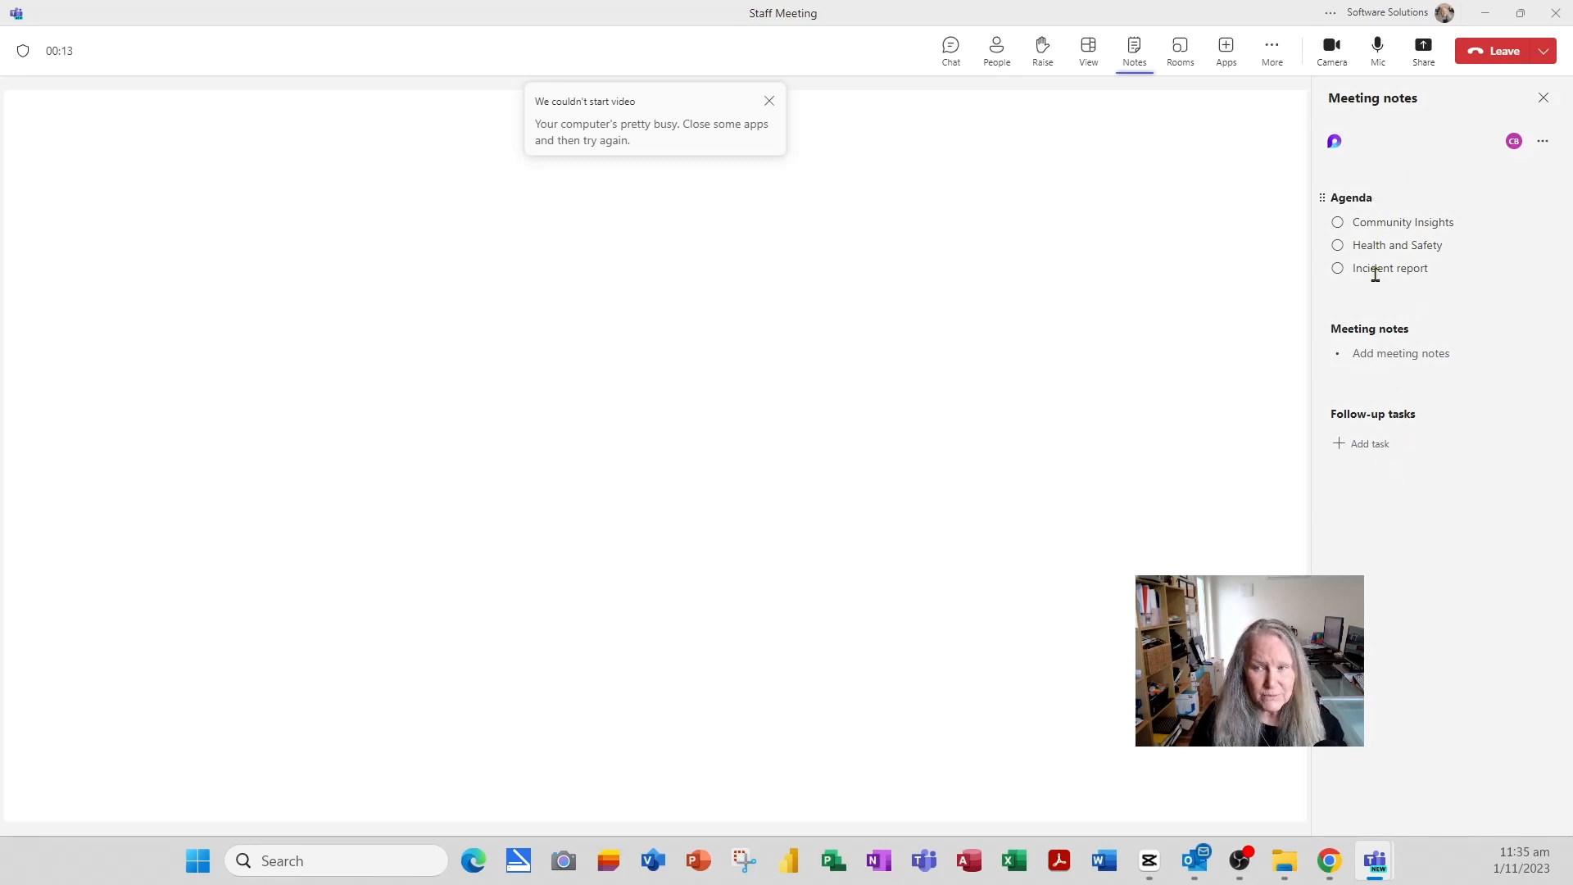
pyautogui.click(1383, 355)
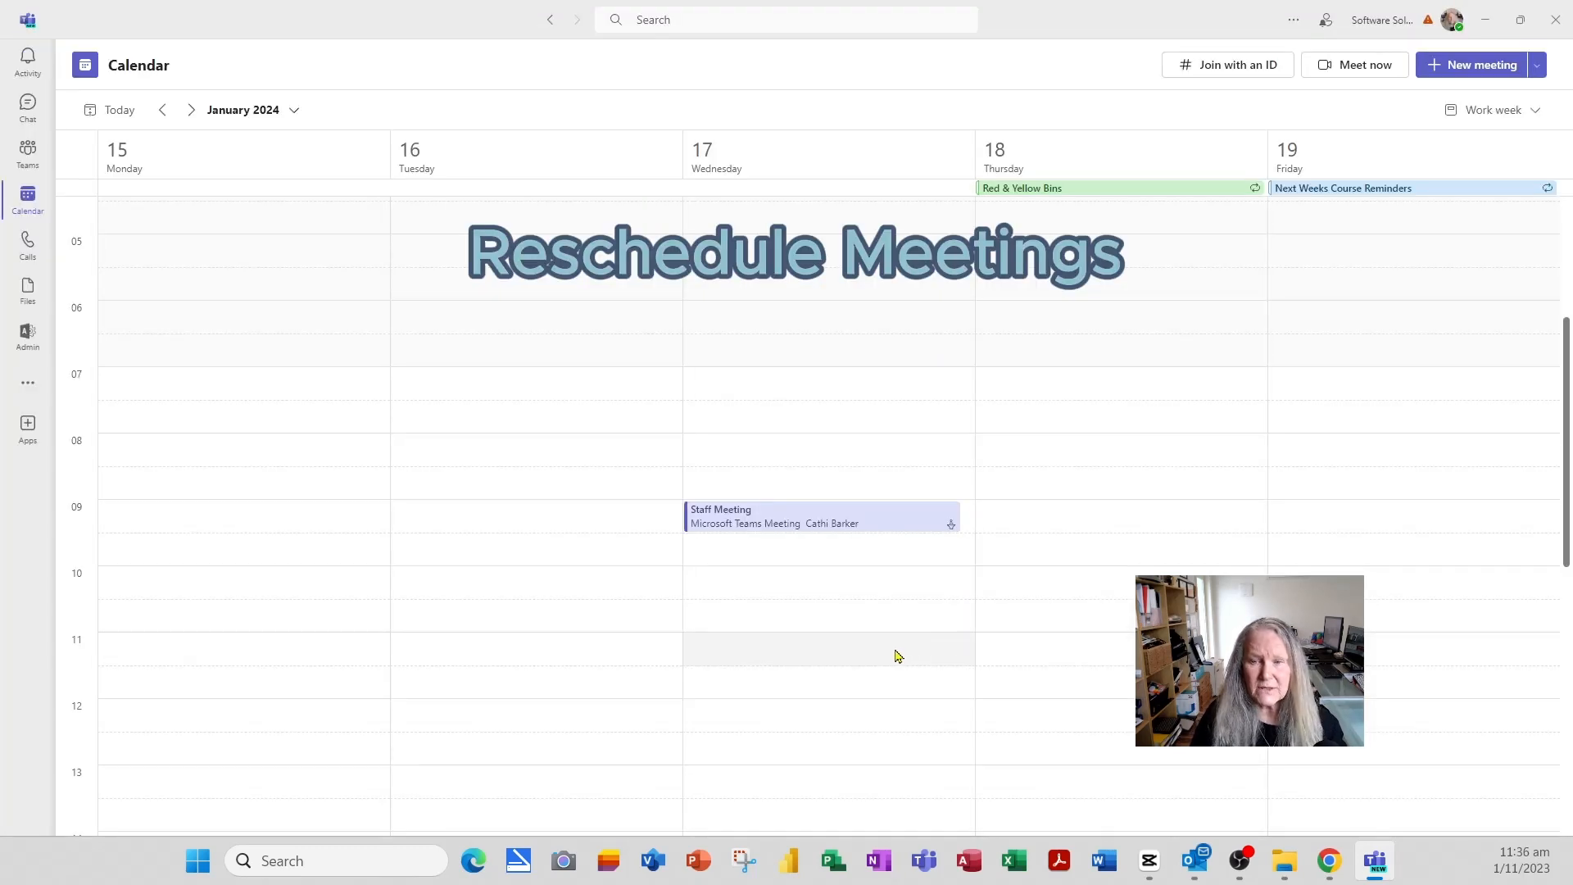
# - Change the Staff Meeting start from 09:00 to 10:00 (10:00–10:30) and send the update
pyautogui.click(842, 519)
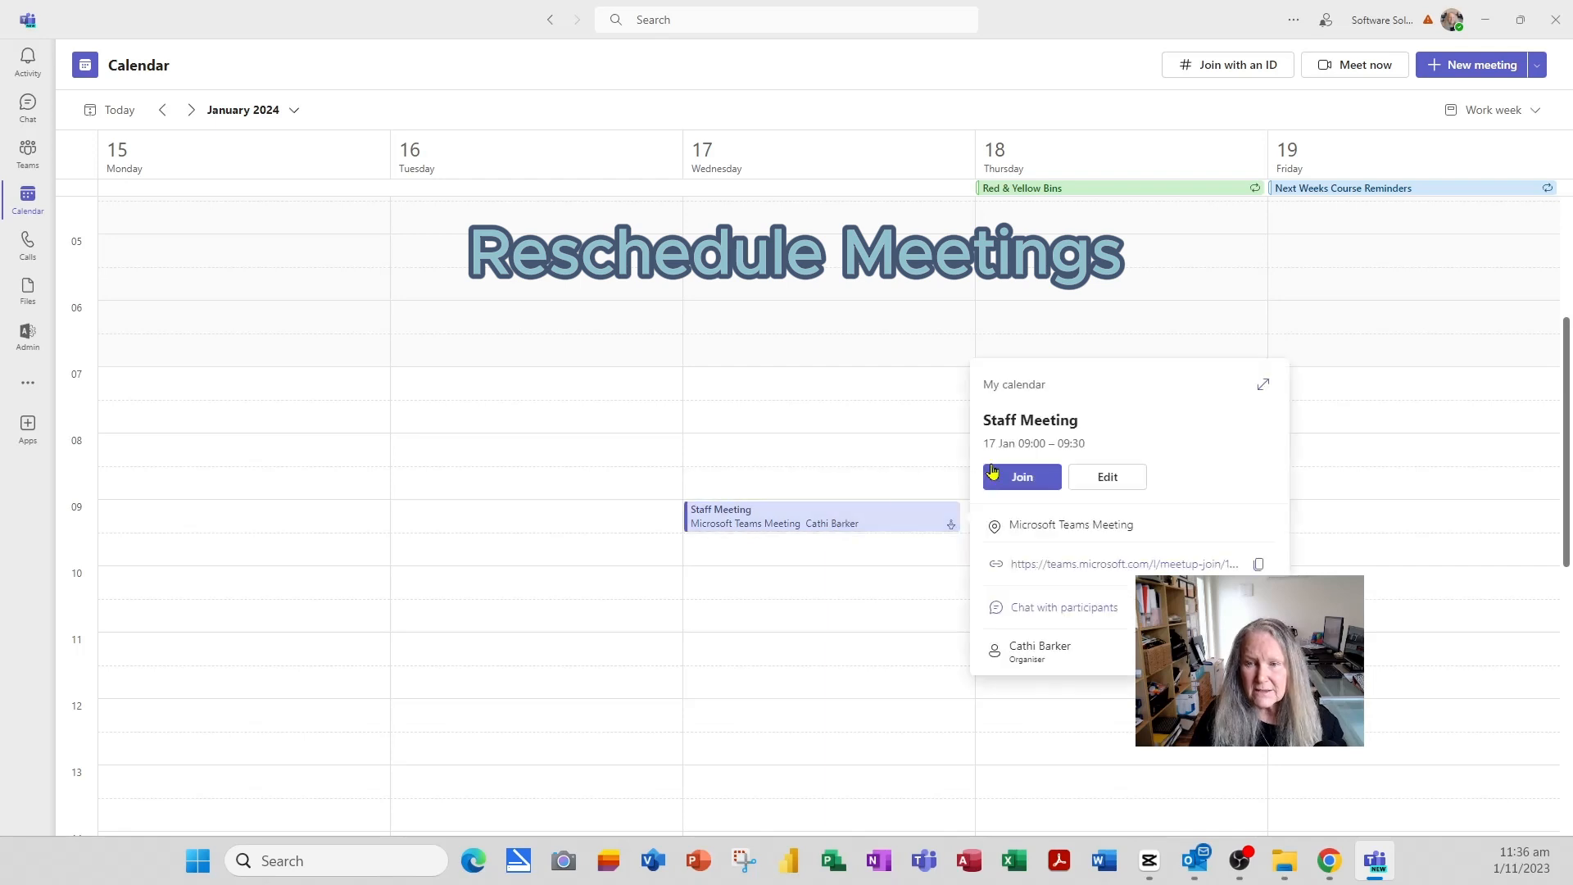
pyautogui.click(1108, 482)
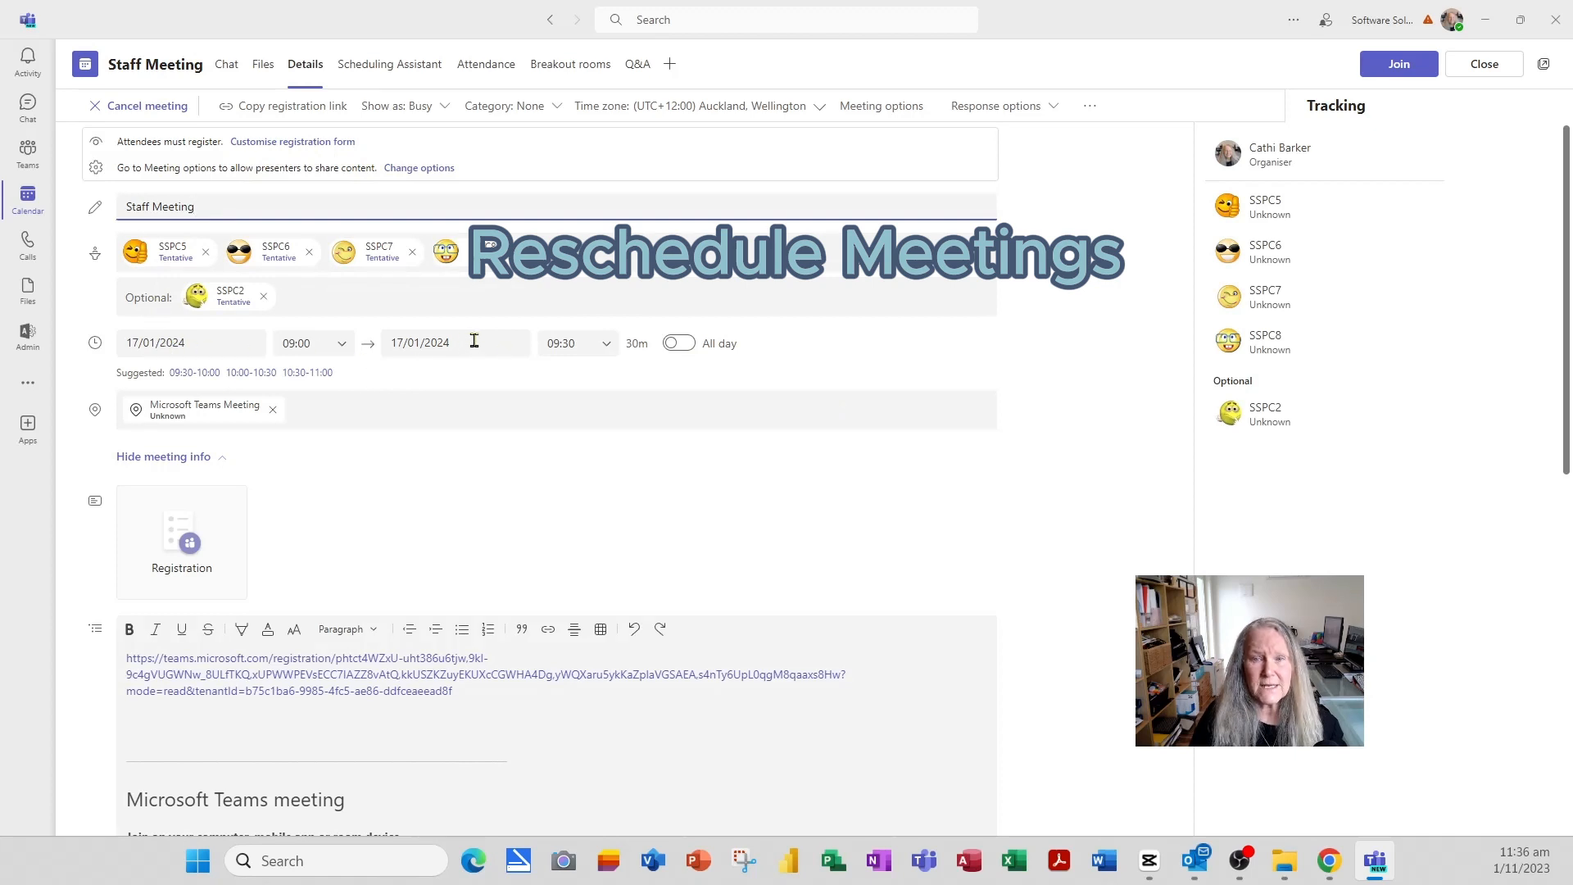
pyautogui.click(342, 345)
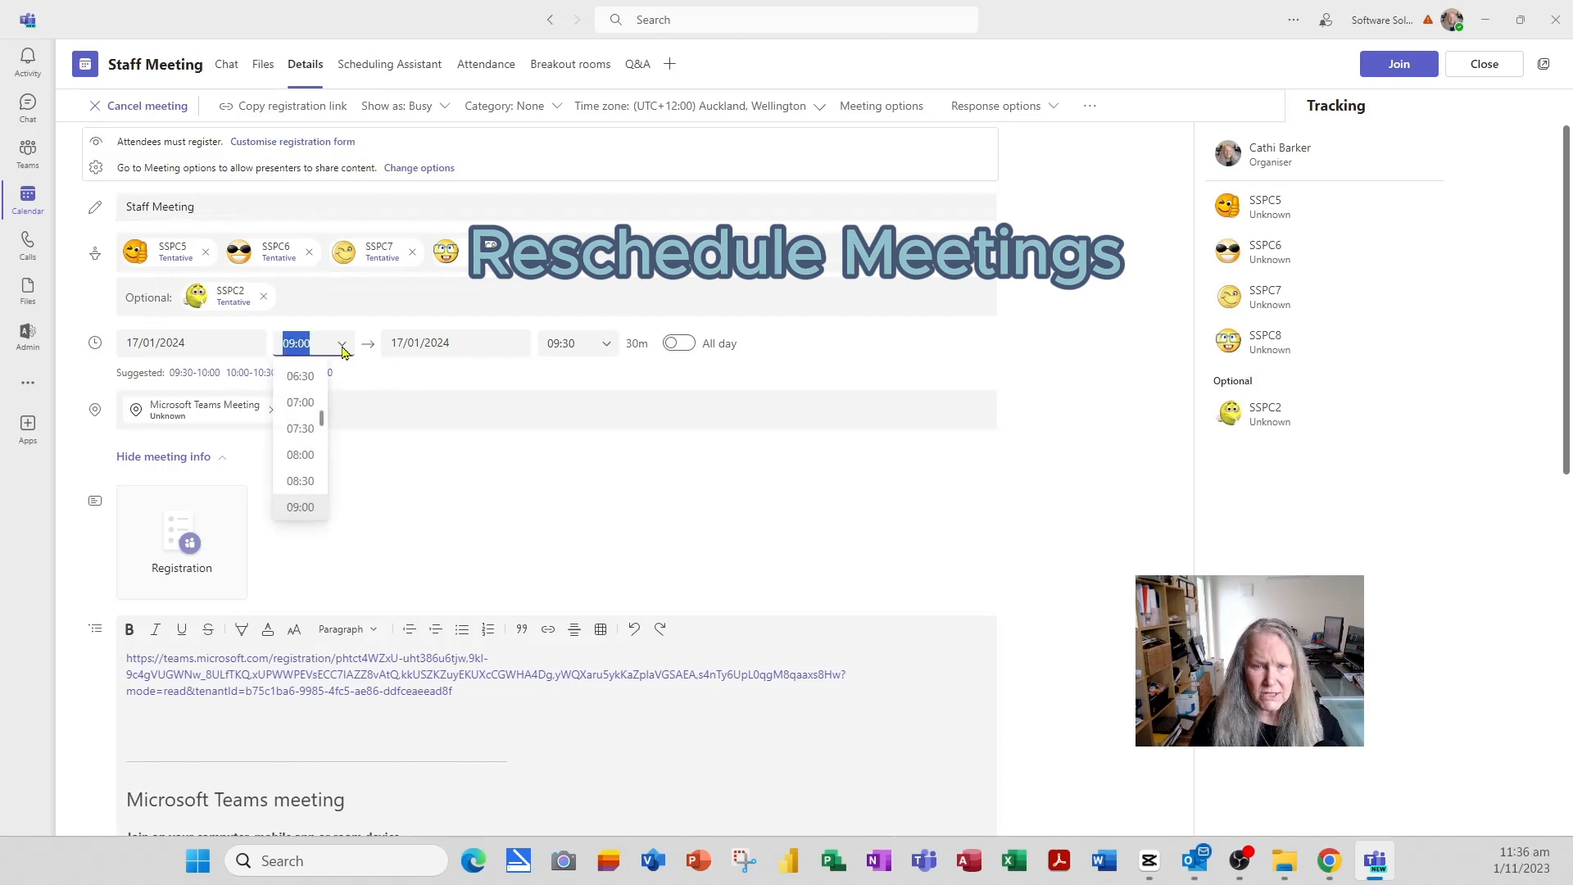
pyautogui.scroll(-1, 307, 510)
pyautogui.click(316, 512)
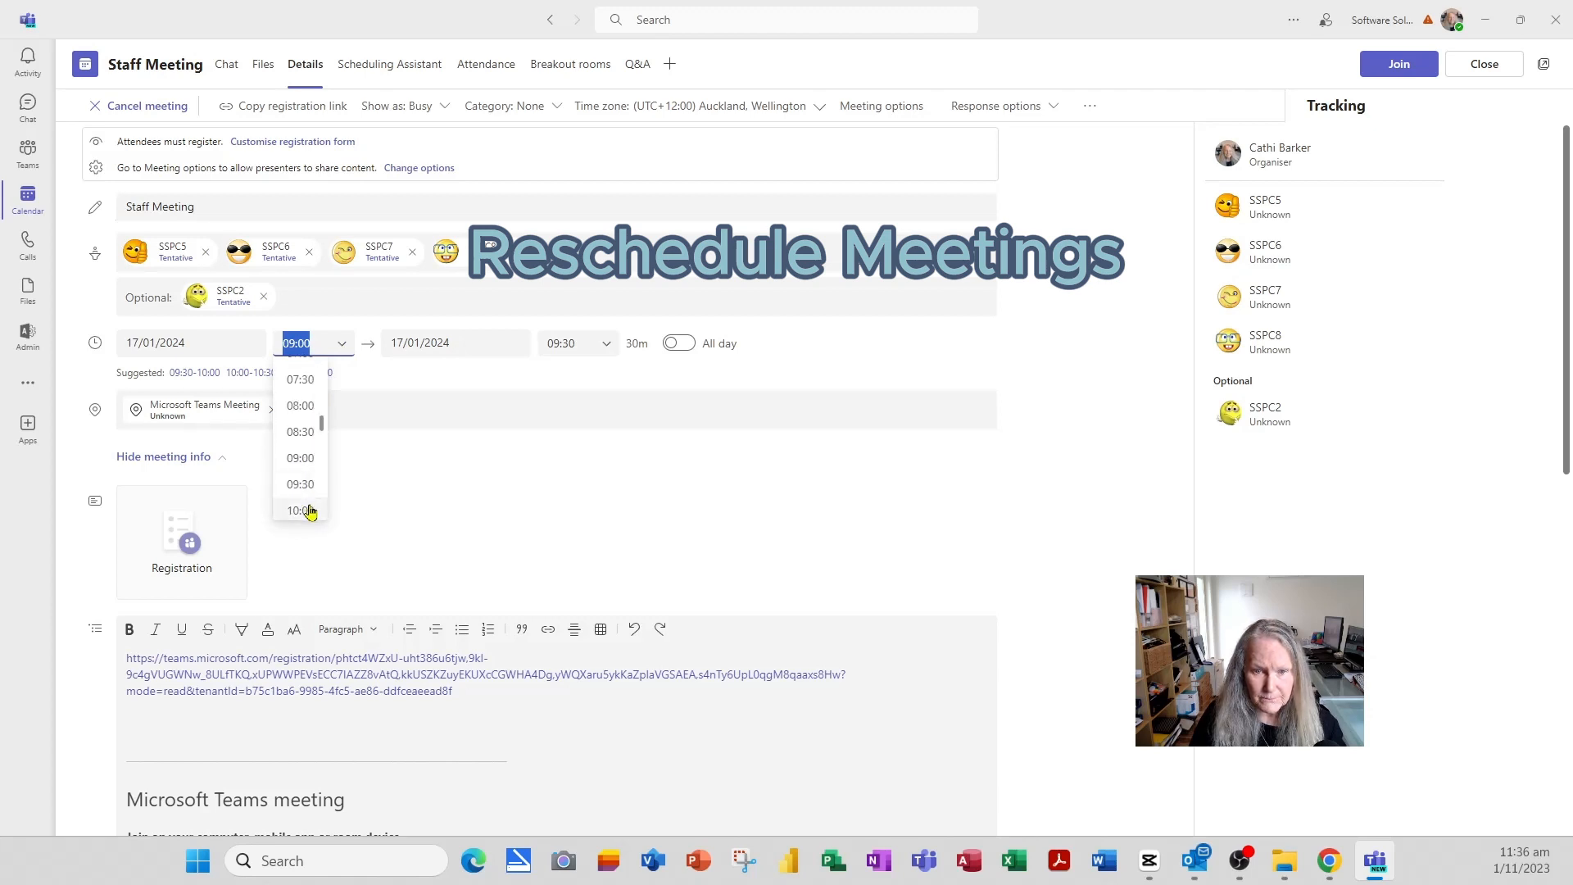
pyautogui.click(302, 511)
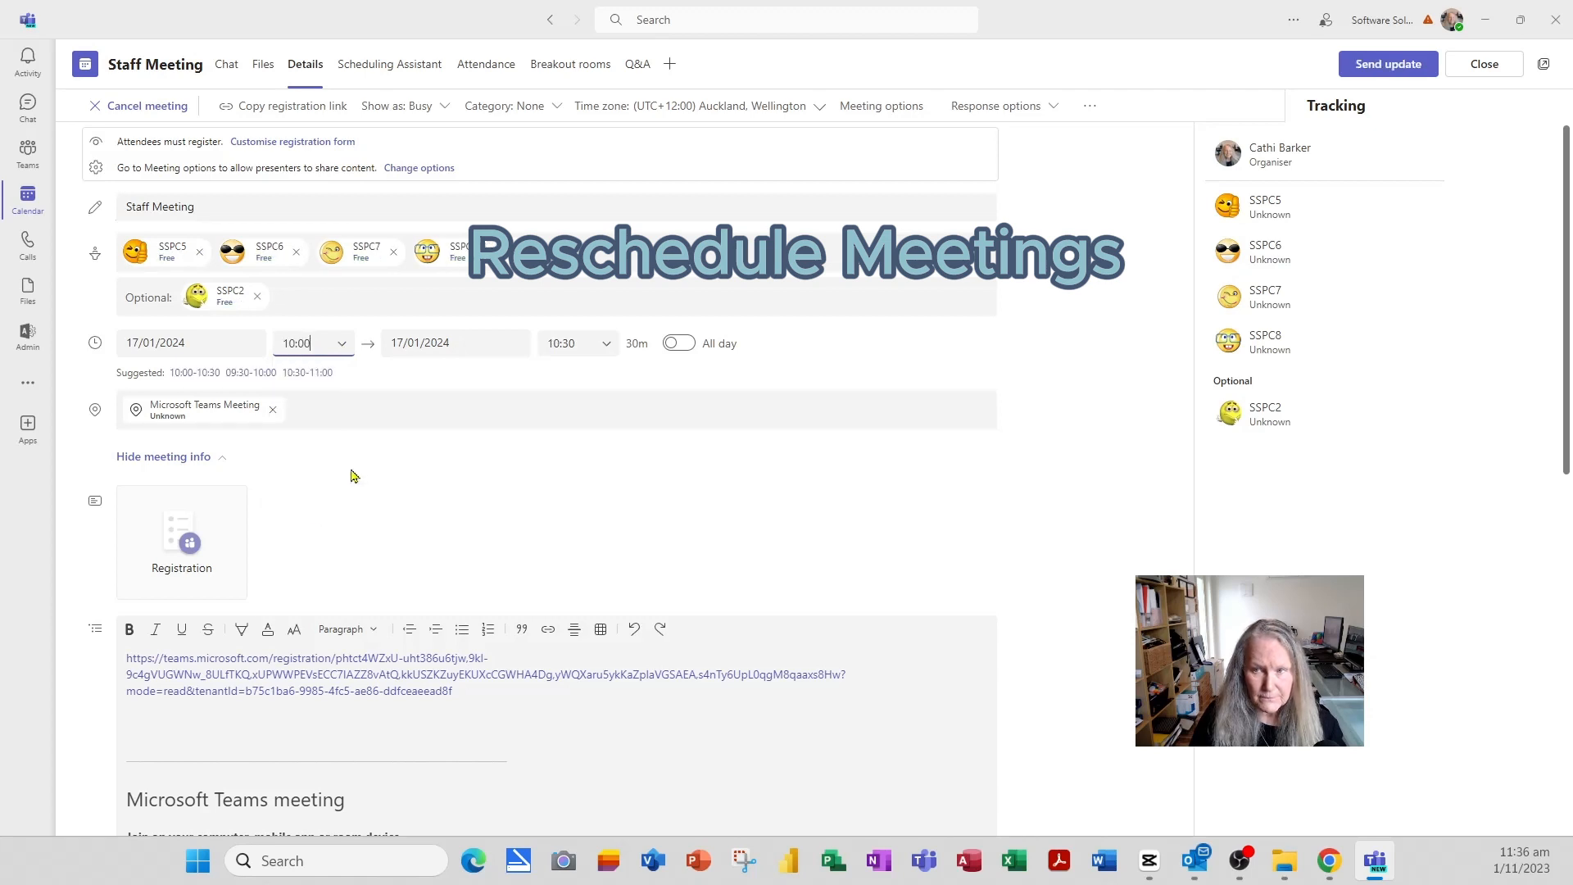
pyautogui.click(1403, 65)
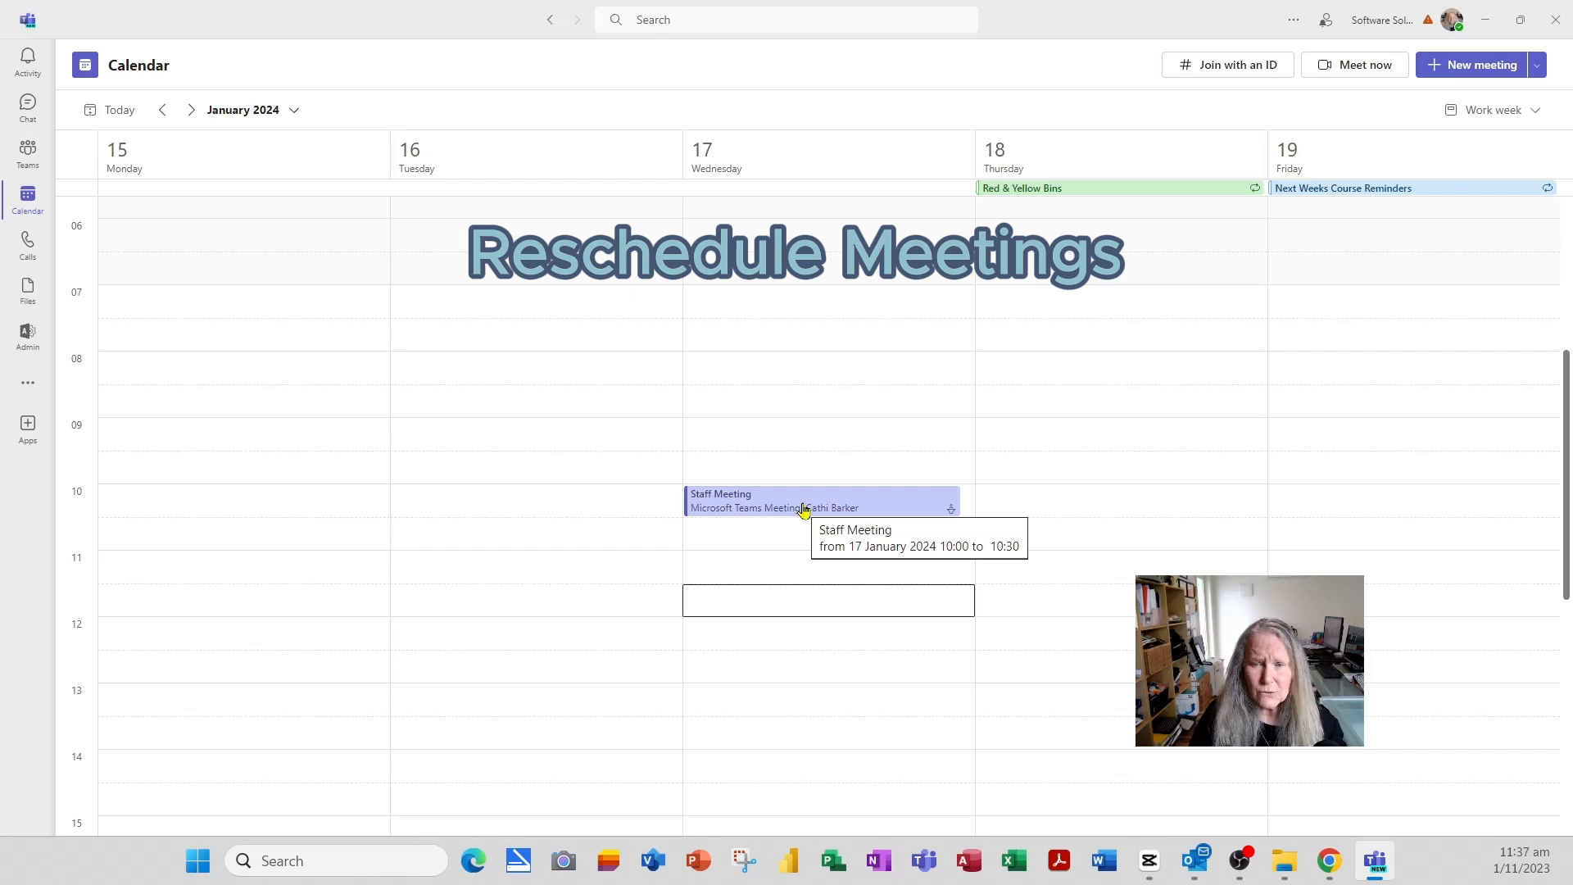
# - Drag the Staff Meeting to Thursday 18 January at 09:00 and send the update
pyautogui.click(804, 510)
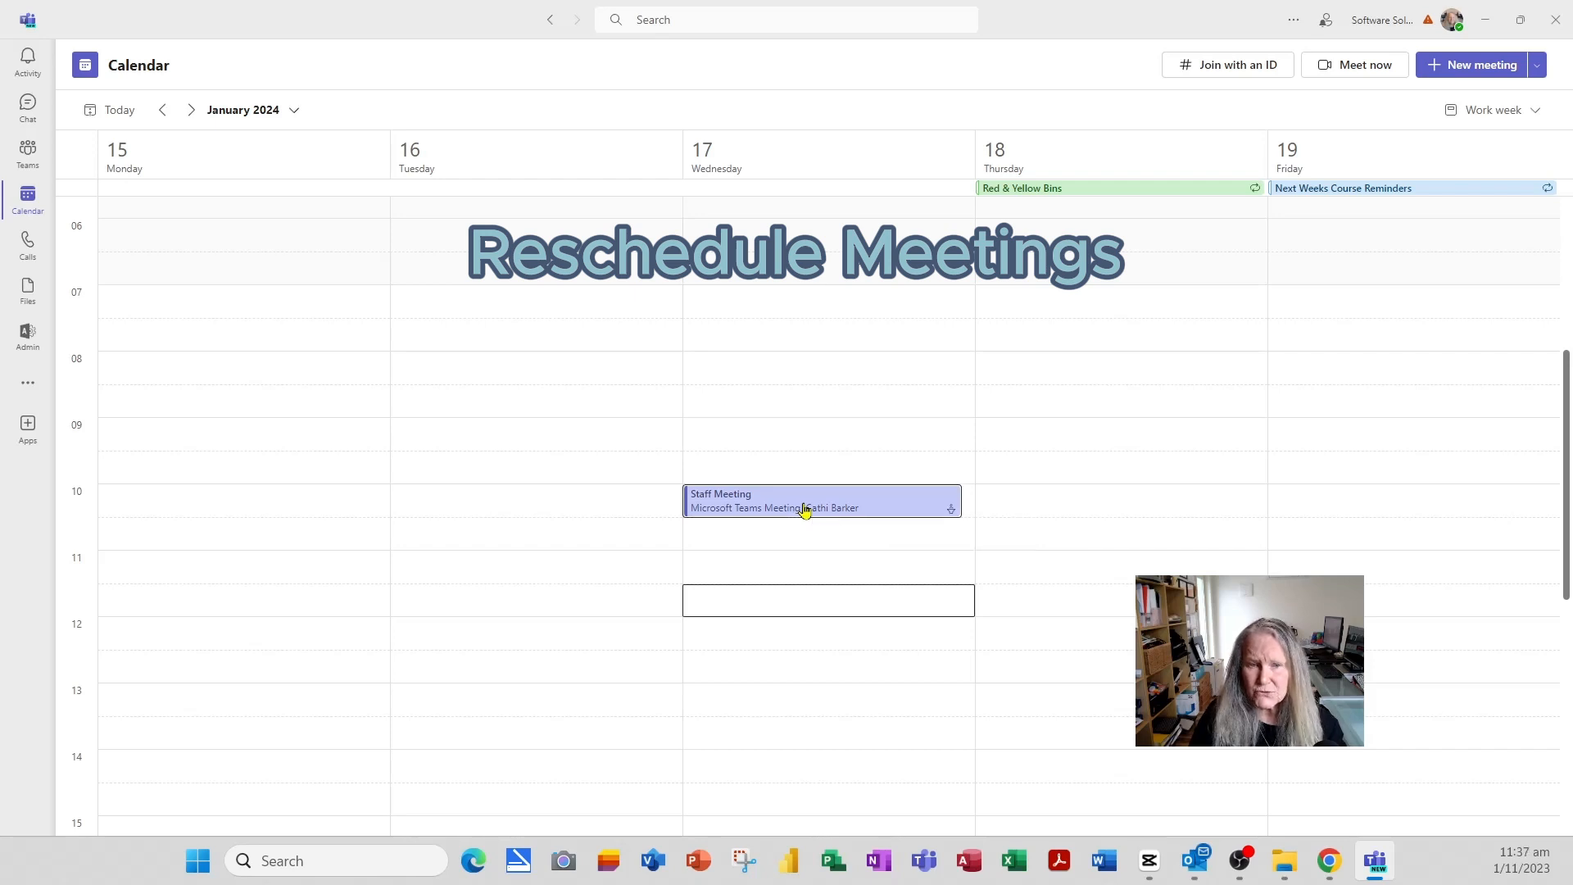
pyautogui.moveTo(804, 510); pyautogui.dragTo(1040, 435)
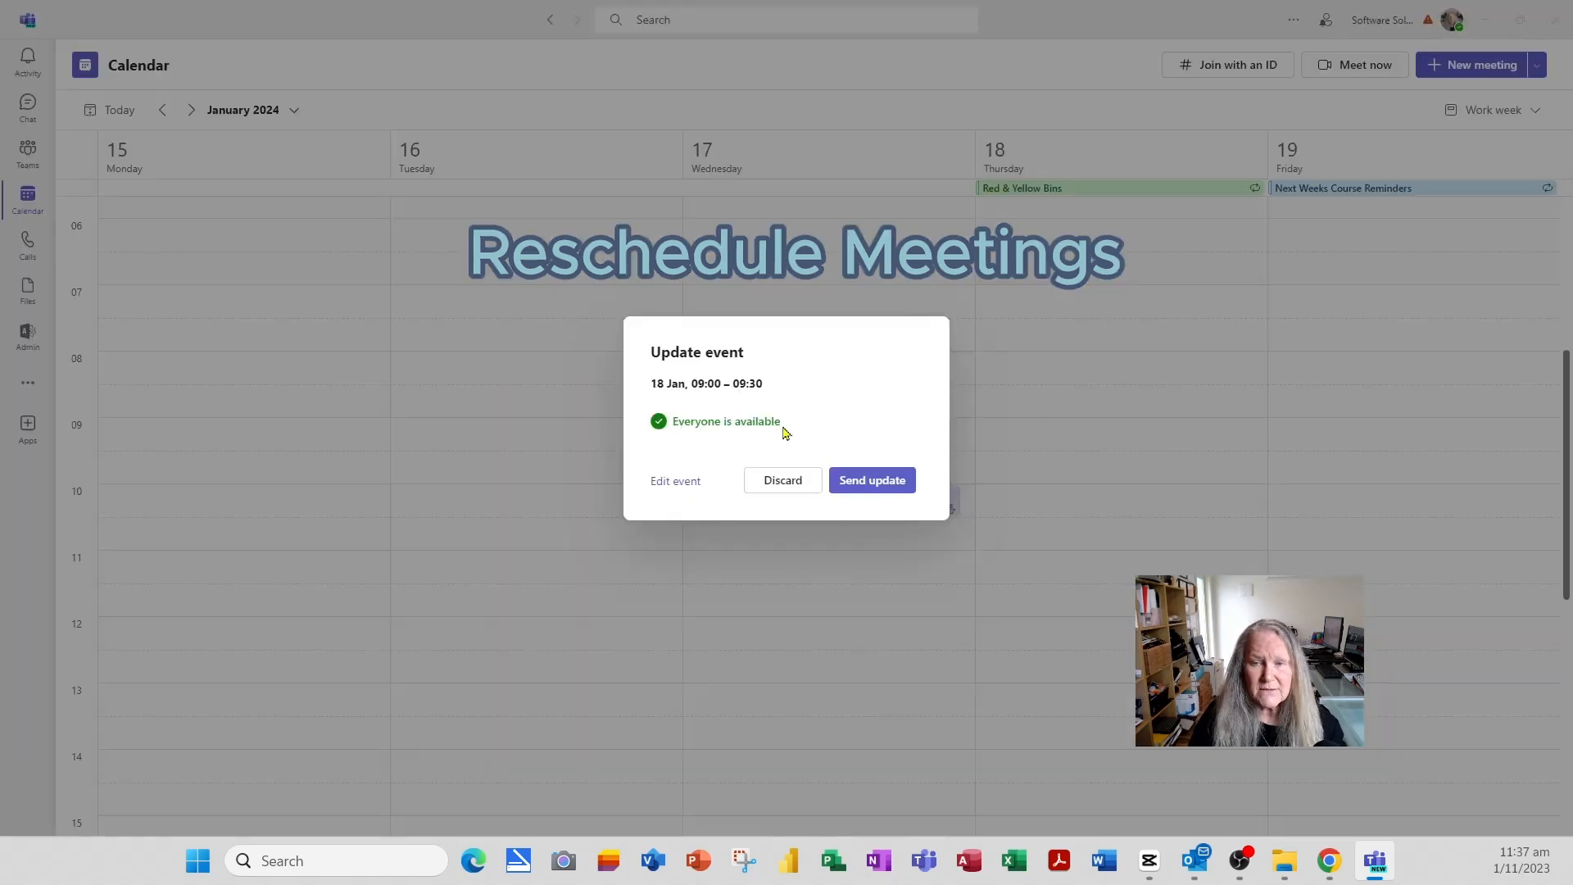
pyautogui.click(887, 486)
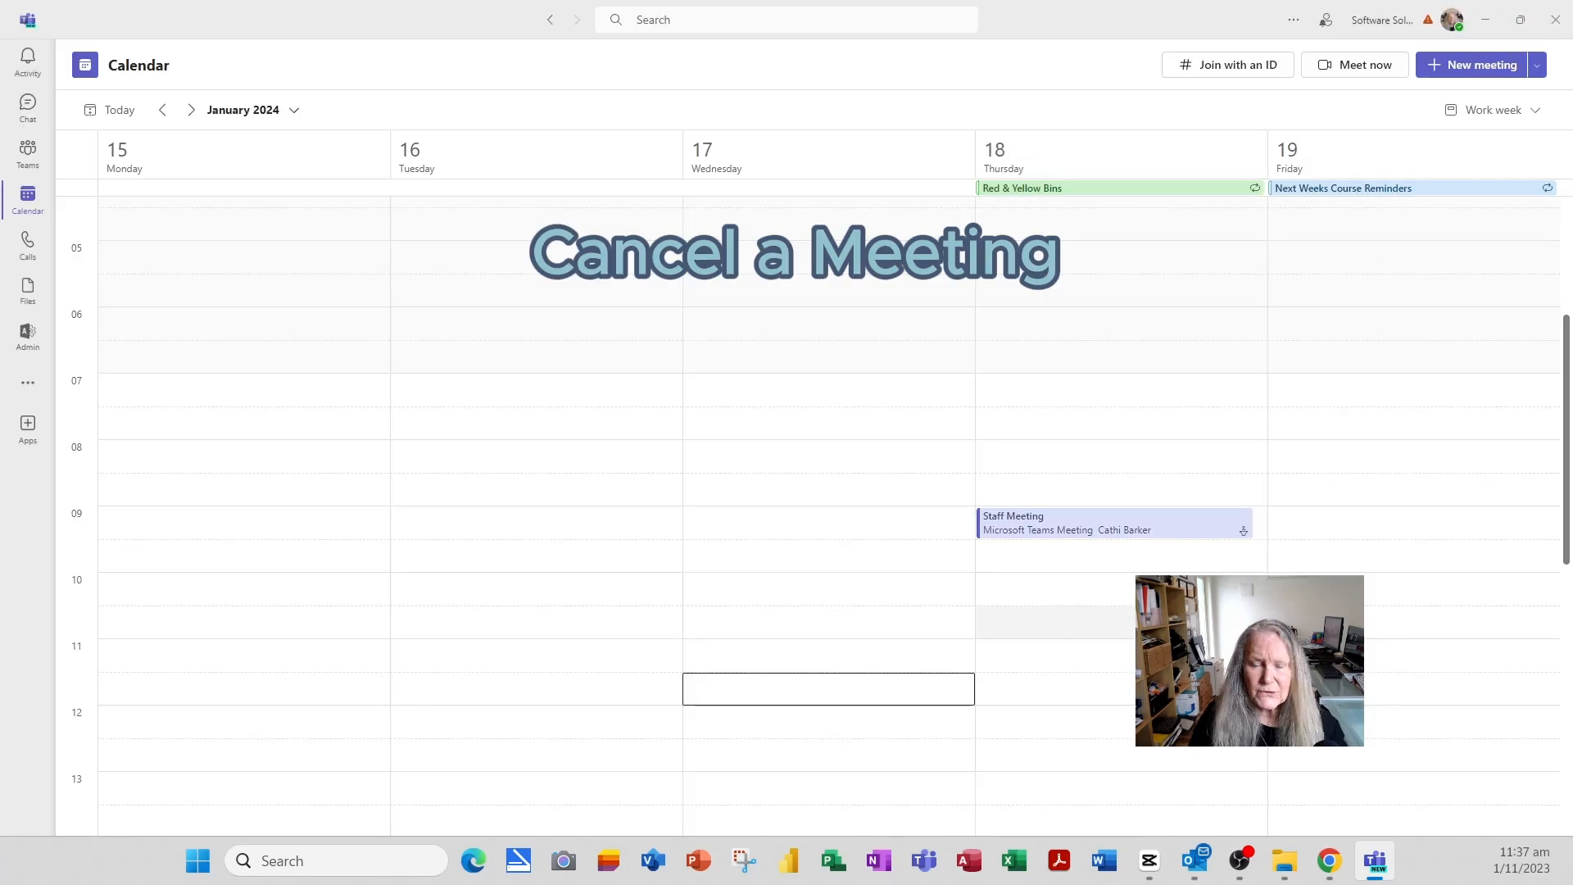
pyautogui.doubleClick(1149, 529)
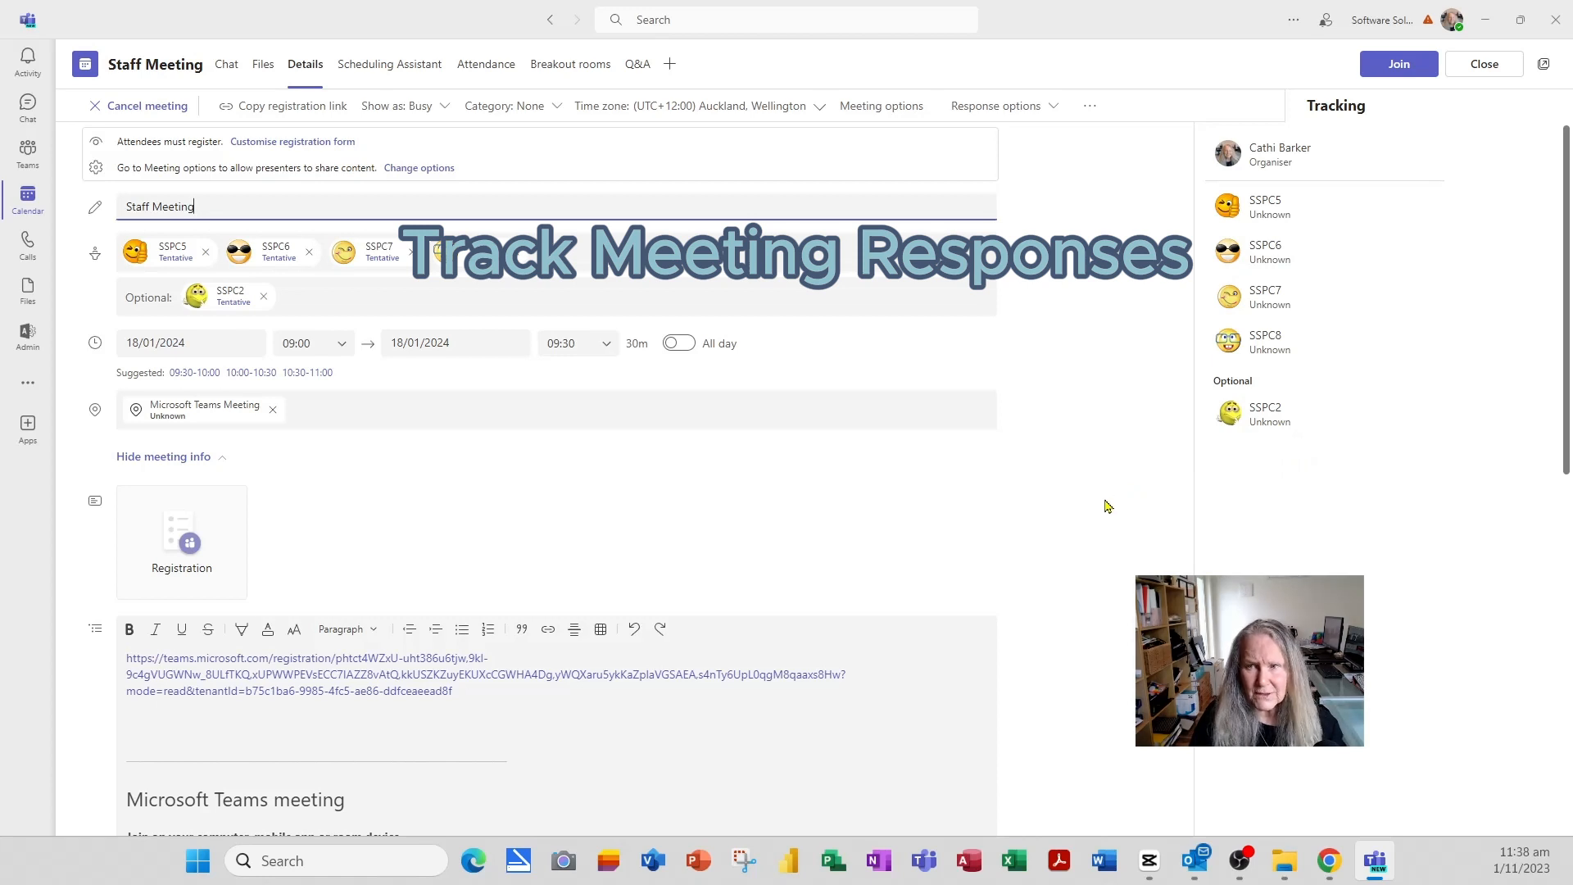
pyautogui.click(1484, 64)
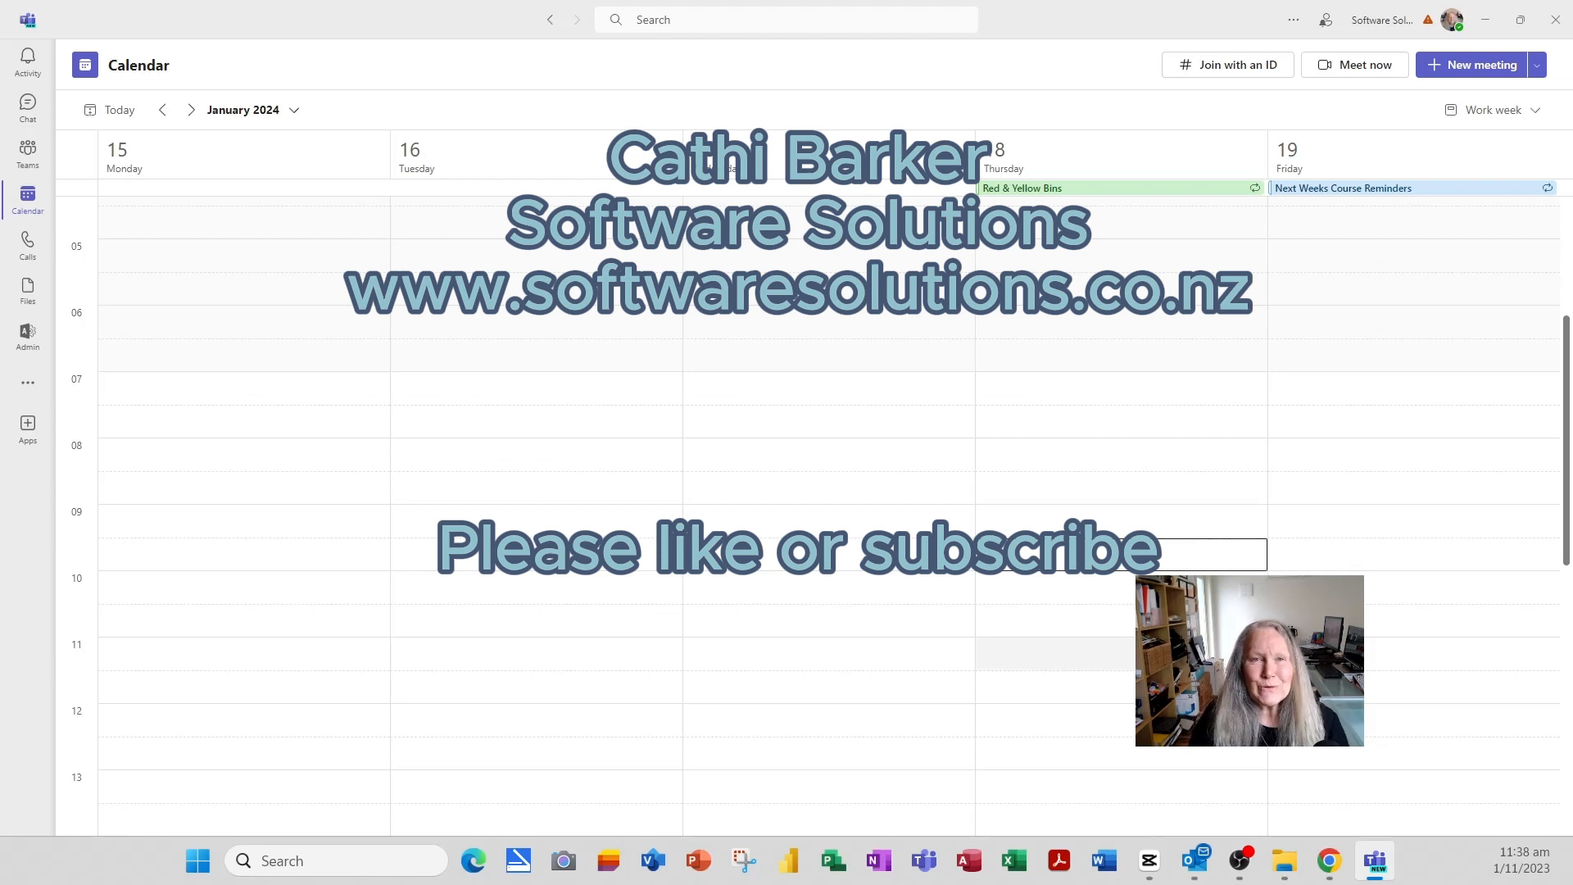